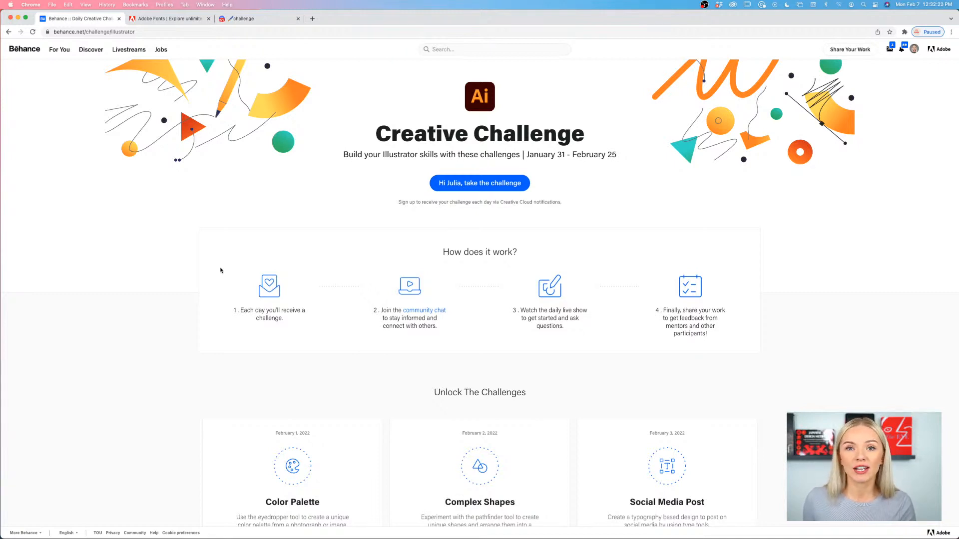
- Review how the Illustrator Creative Challenge works and examine the daily challenge cards, including Promotional Poster
{"action": "scroll", "coordinate": [220, 270], "scroll_direction": "down", "scroll_amount": 5}
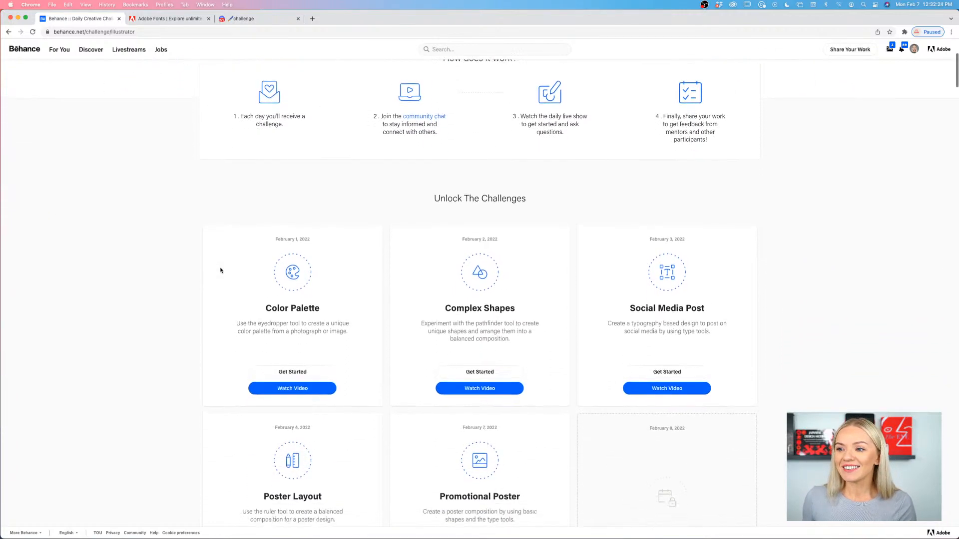
{"action": "scroll", "coordinate": [220, 270], "scroll_direction": "up", "scroll_amount": 5}
{"action": "scroll", "coordinate": [220, 270], "scroll_direction": "down", "scroll_amount": 2}
{"action": "scroll", "coordinate": [175, 304], "scroll_direction": "up", "scroll_amount": 2}
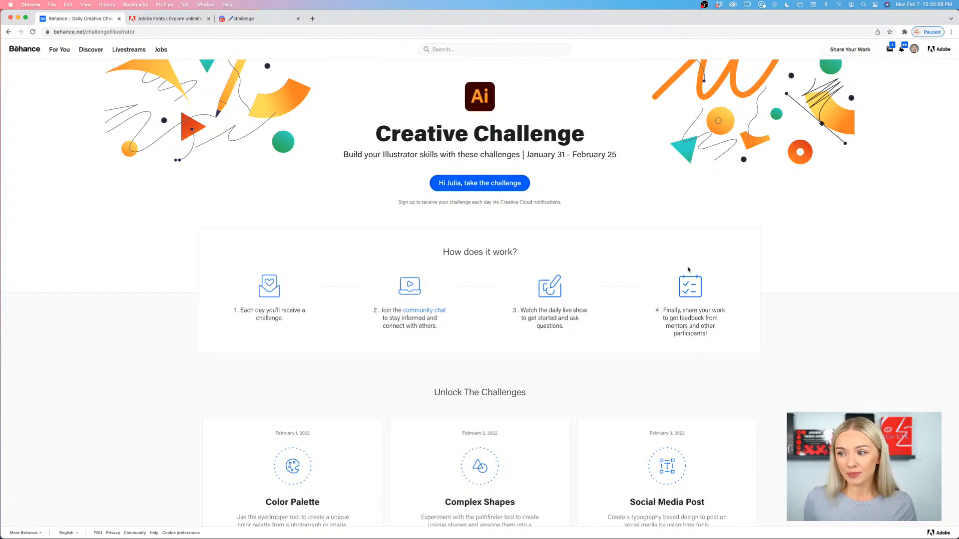
{"action": "scroll", "coordinate": [739, 283], "scroll_direction": "down", "scroll_amount": 1}
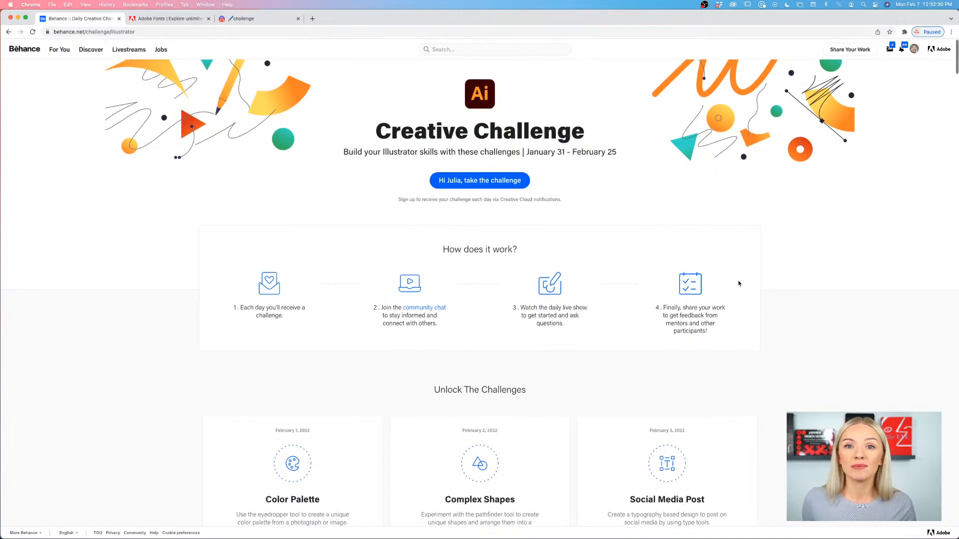
{"action": "scroll", "coordinate": [739, 284], "scroll_direction": "up", "scroll_amount": 1}
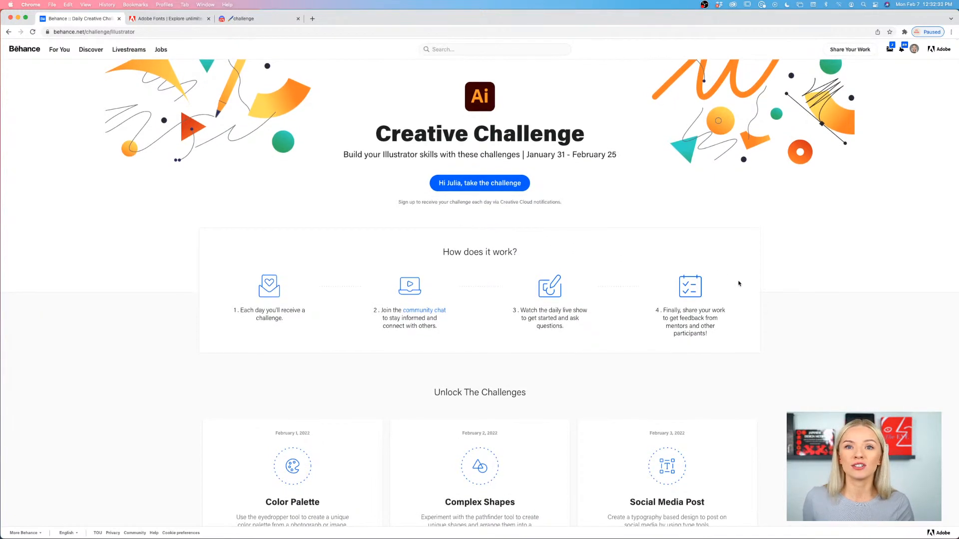
{"action": "scroll", "coordinate": [738, 283], "scroll_direction": "down", "scroll_amount": 6}
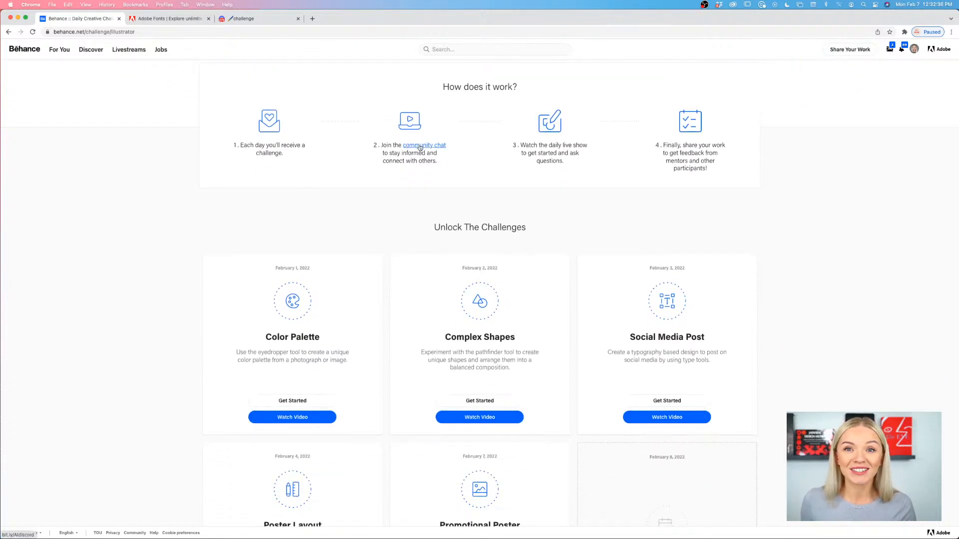
{"action": "scroll", "coordinate": [420, 147], "scroll_direction": "down", "scroll_amount": 11}
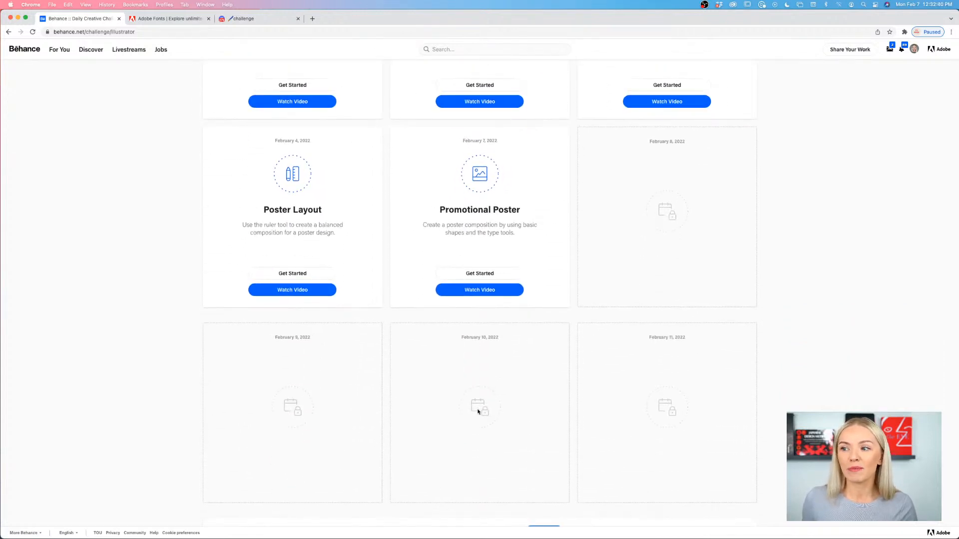
{"action": "scroll", "coordinate": [507, 379], "scroll_direction": "up", "scroll_amount": 4}
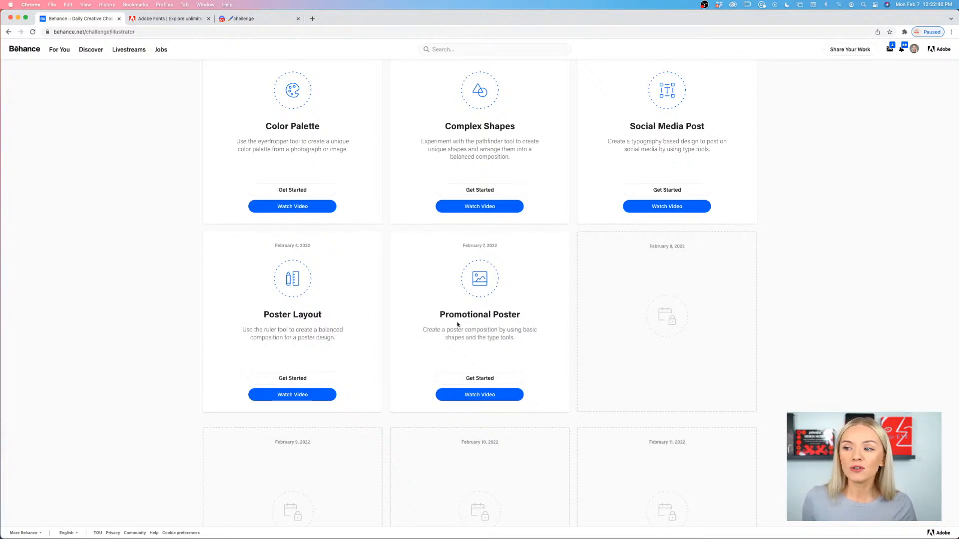
{"action": "scroll", "coordinate": [494, 330], "scroll_direction": "down", "scroll_amount": 1}
{"action": "scroll", "coordinate": [494, 330], "scroll_direction": "down", "scroll_amount": 1}
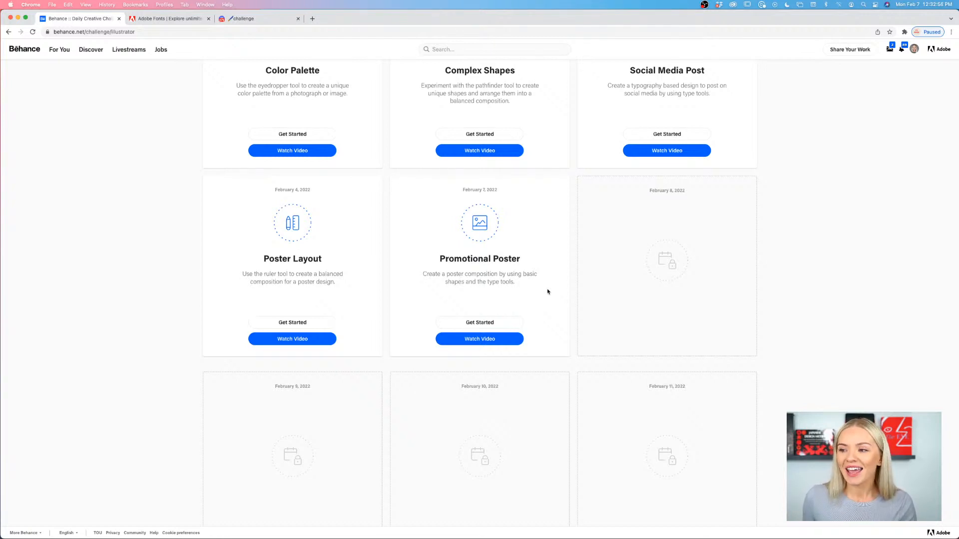
{"action": "scroll", "coordinate": [547, 290], "scroll_direction": "up", "scroll_amount": 3}
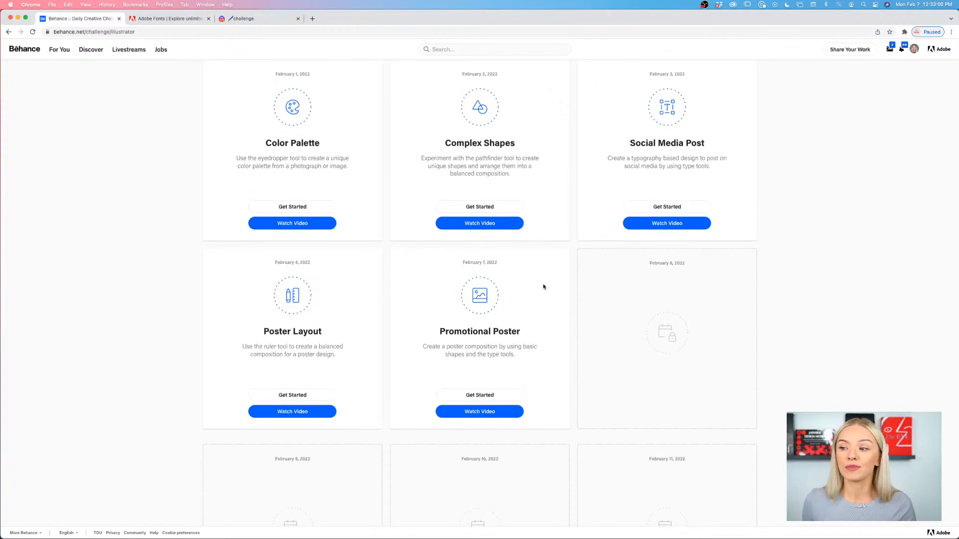
- Switch to the Discord challenge channel and view the attachment options for sharing work
{"action": "left_click", "coordinate": [265, 18]}
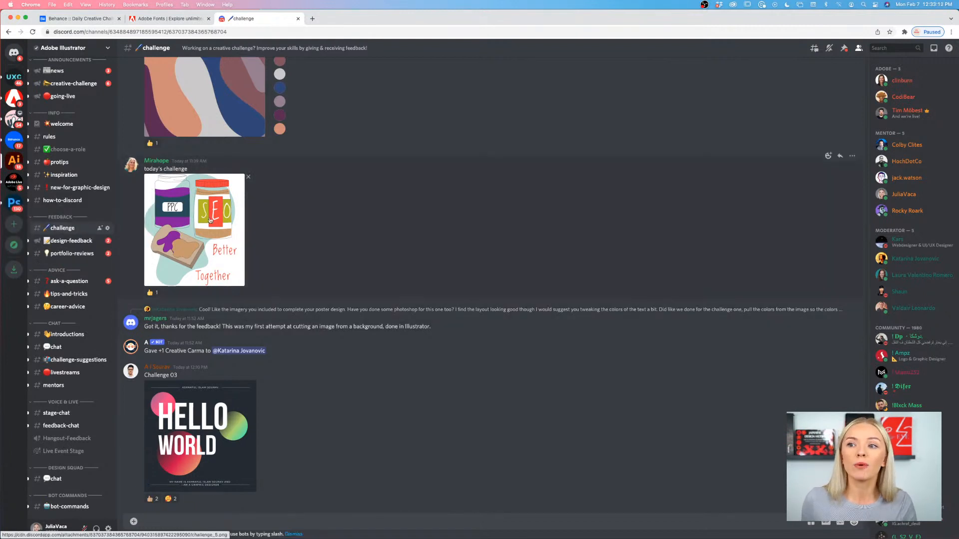
{"action": "left_click", "coordinate": [134, 521]}
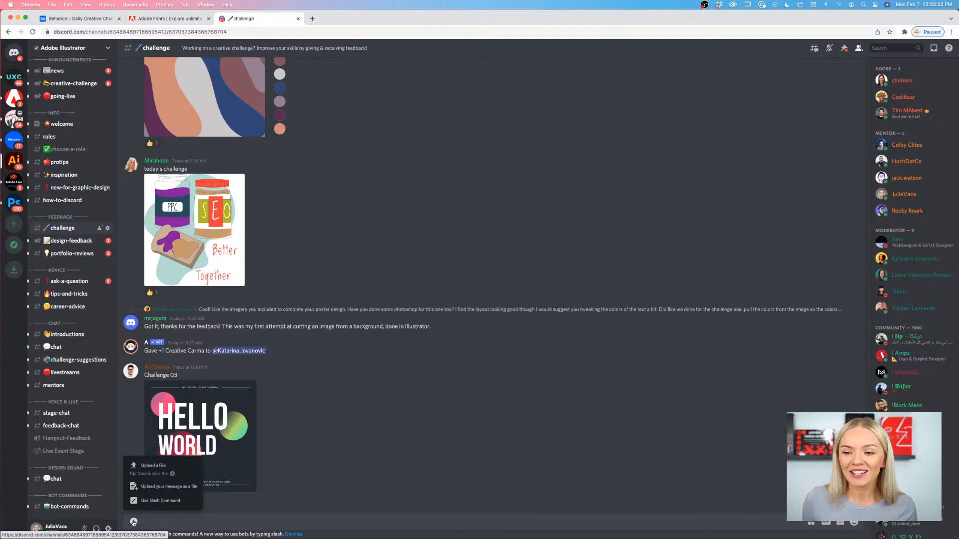
{"action": "left_click", "coordinate": [361, 466]}
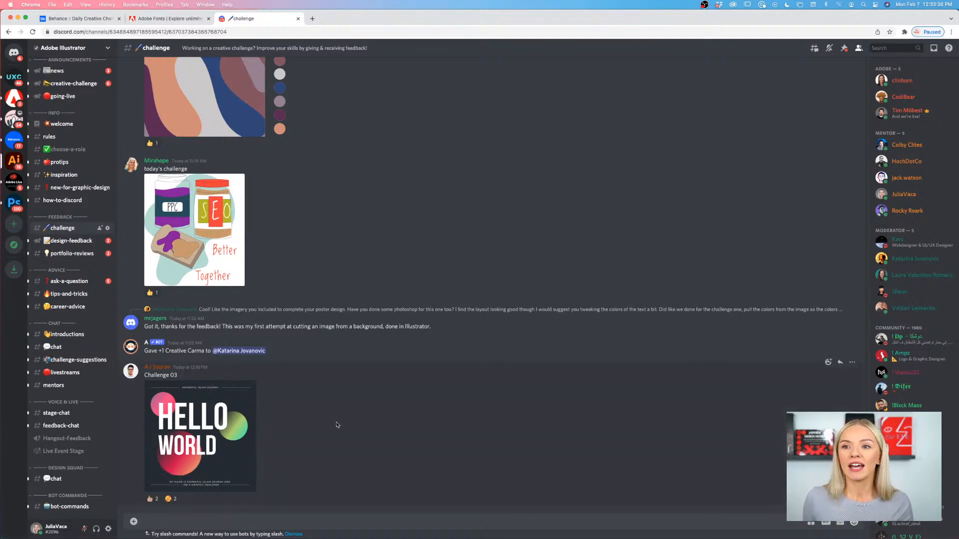
- Switch from the browser to Illustrator, view the Challnge 4.ai poster and open Challnge 5.ai
{"action": "left_click", "coordinate": [18, 19]}
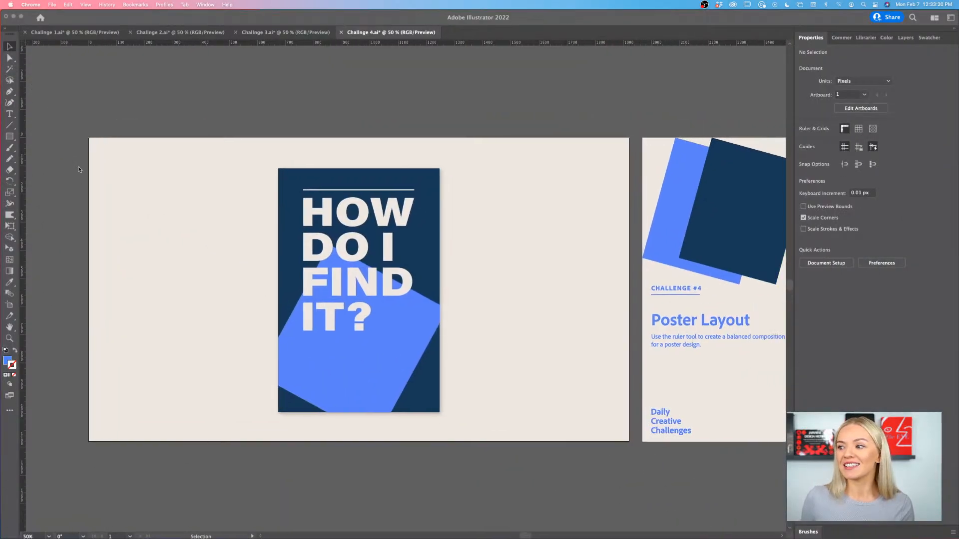
{"action": "scroll", "coordinate": [79, 170], "scroll_direction": "right", "scroll_amount": 2}
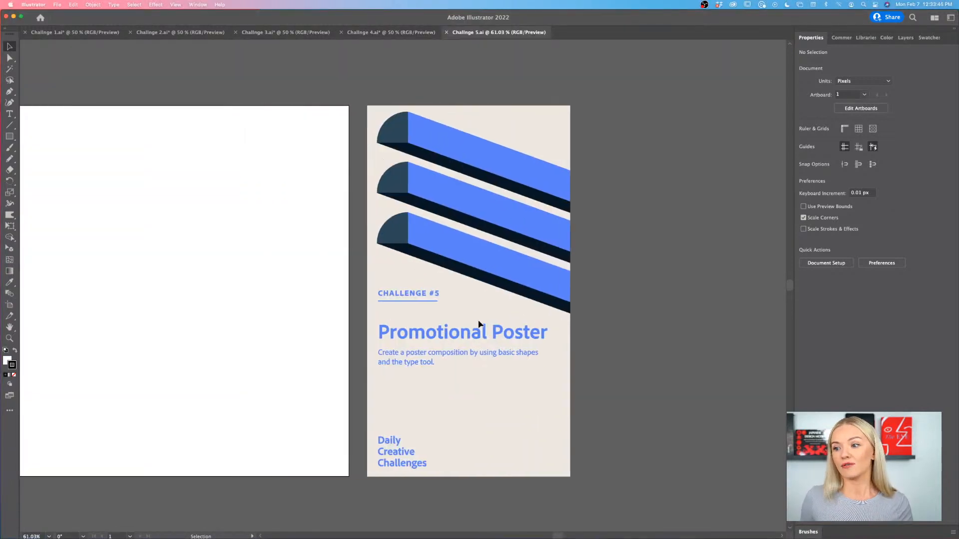
{"action": "scroll", "coordinate": [478, 325], "scroll_direction": "left", "scroll_amount": 5}
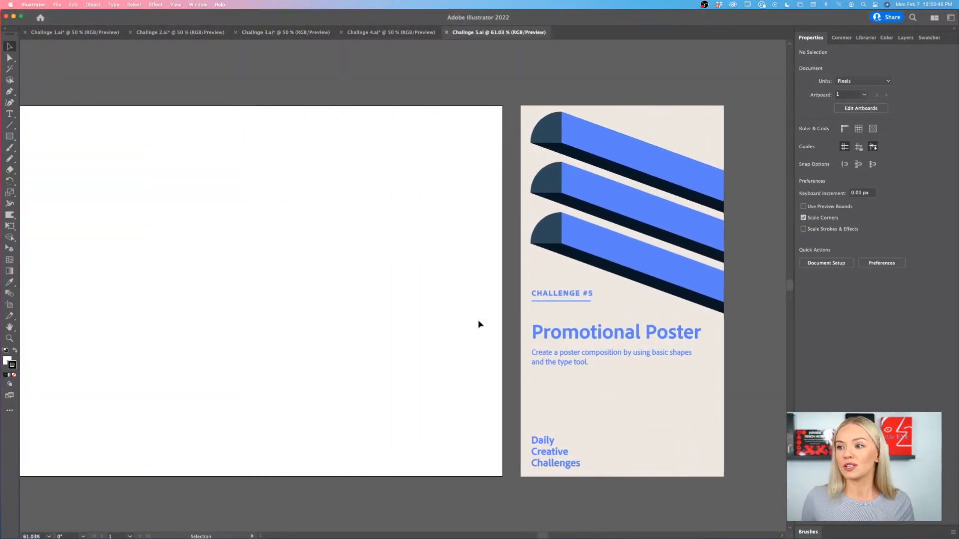
- Examine the Promotional Poster brief and the blank artboard beside it
{"action": "scroll", "coordinate": [478, 325], "scroll_direction": "right", "scroll_amount": 1}
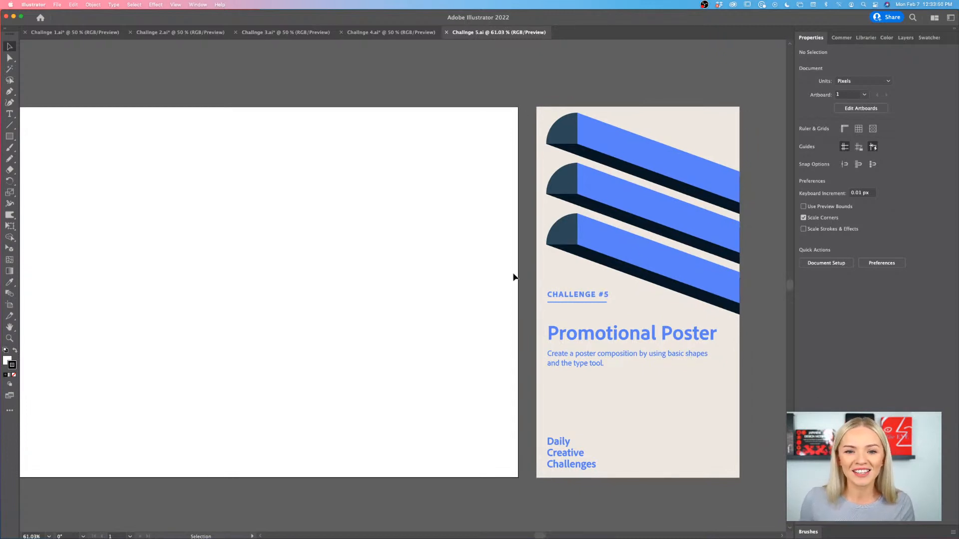
{"action": "scroll", "coordinate": [513, 276], "scroll_direction": "left", "scroll_amount": 3}
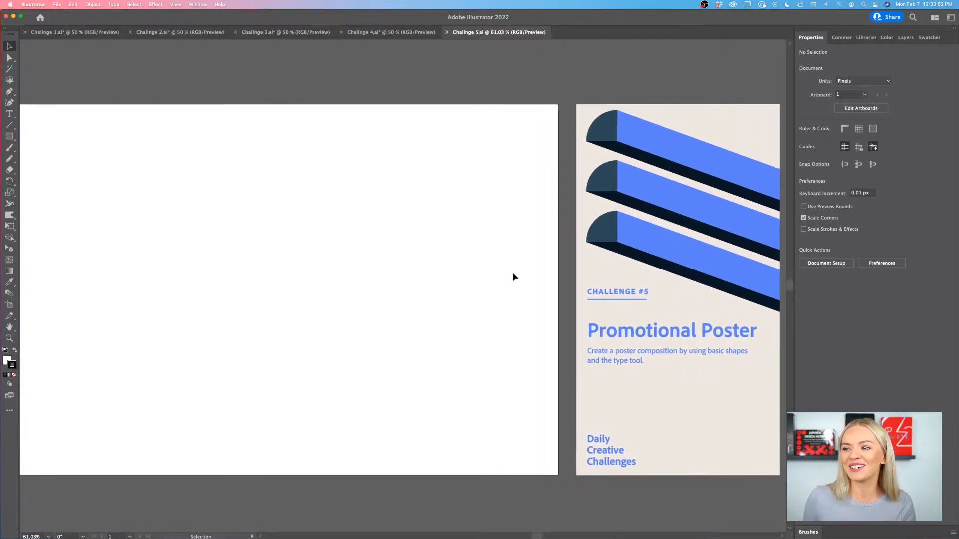
{"action": "scroll", "coordinate": [513, 276], "scroll_direction": "down", "scroll_amount": 1}
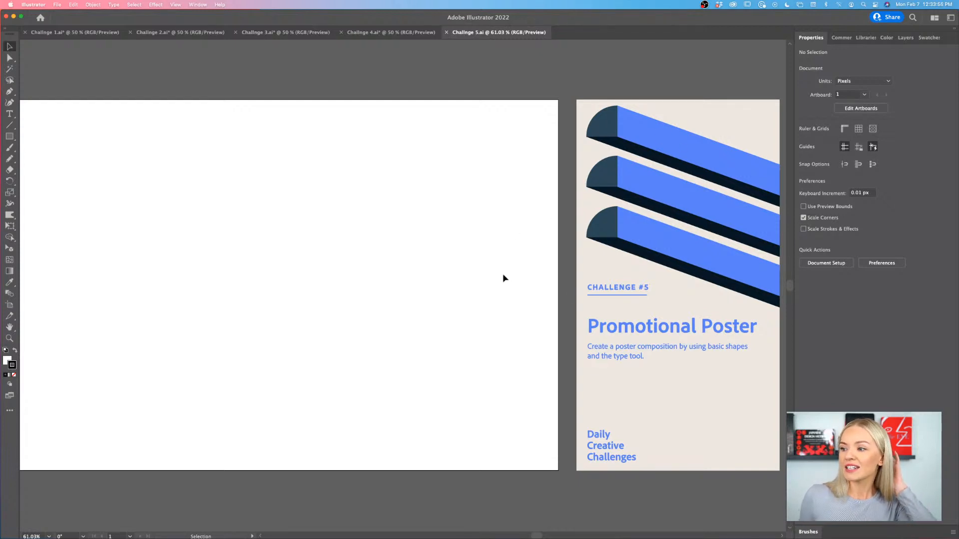
{"action": "scroll", "coordinate": [503, 278], "scroll_direction": "right", "scroll_amount": 1}
{"action": "scroll", "coordinate": [511, 331], "scroll_direction": "left", "scroll_amount": 3}
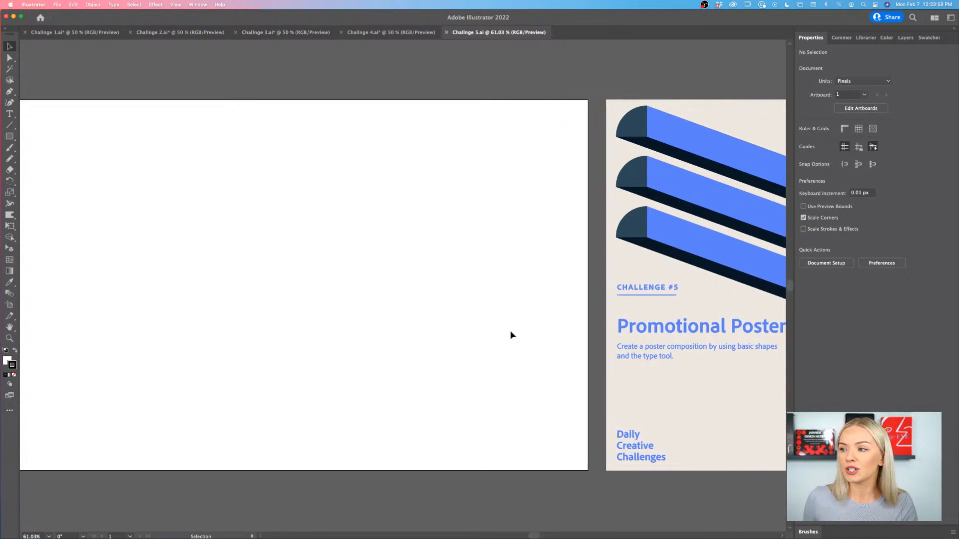
{"action": "scroll", "coordinate": [511, 331], "scroll_direction": "right", "scroll_amount": 1}
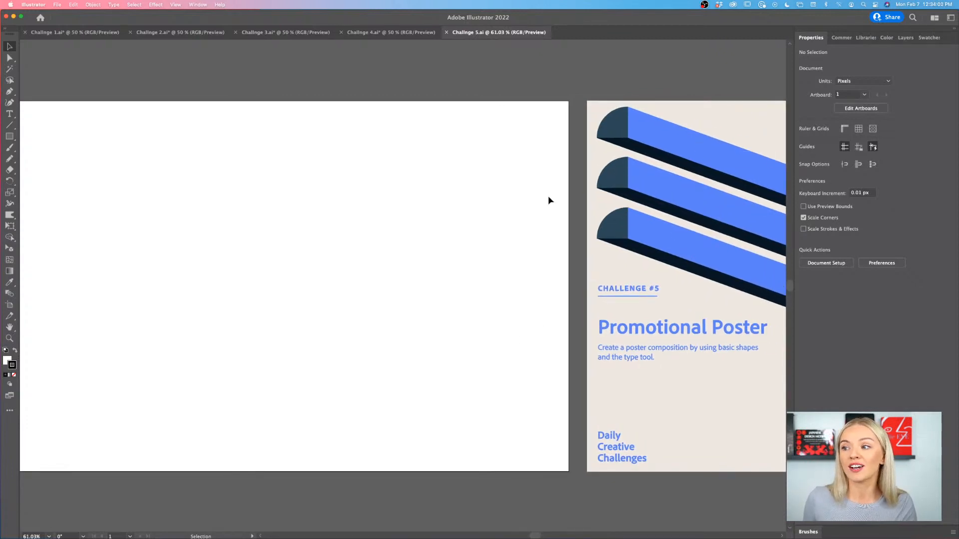
{"action": "scroll", "coordinate": [609, 223], "scroll_direction": "right", "scroll_amount": 4}
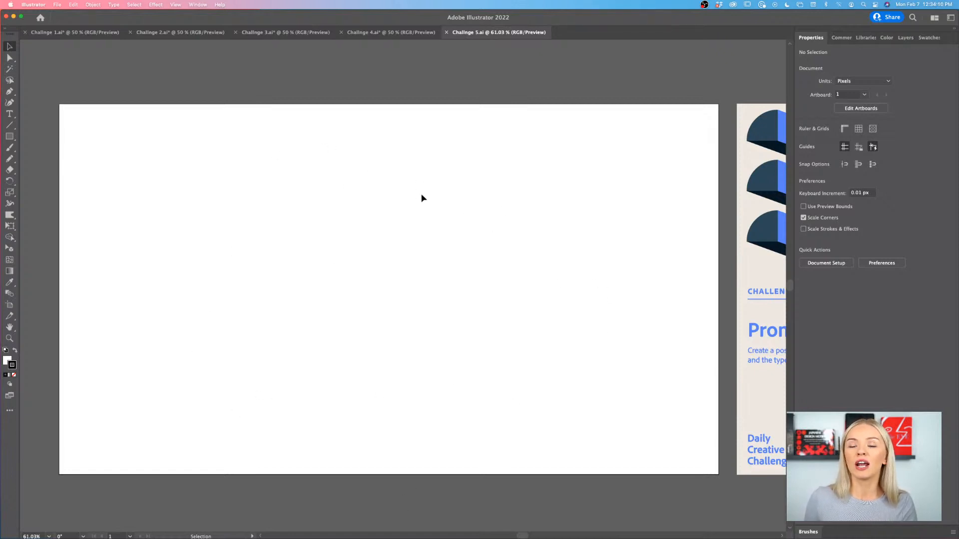
{"action": "scroll", "coordinate": [428, 199], "scroll_direction": "right", "scroll_amount": 5}
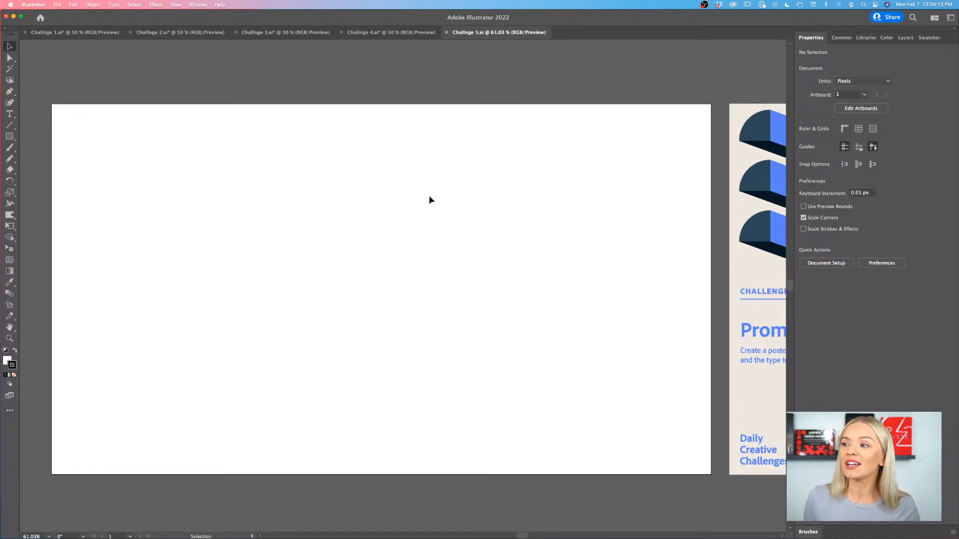
{"action": "scroll", "coordinate": [430, 200], "scroll_direction": "left", "scroll_amount": 5}
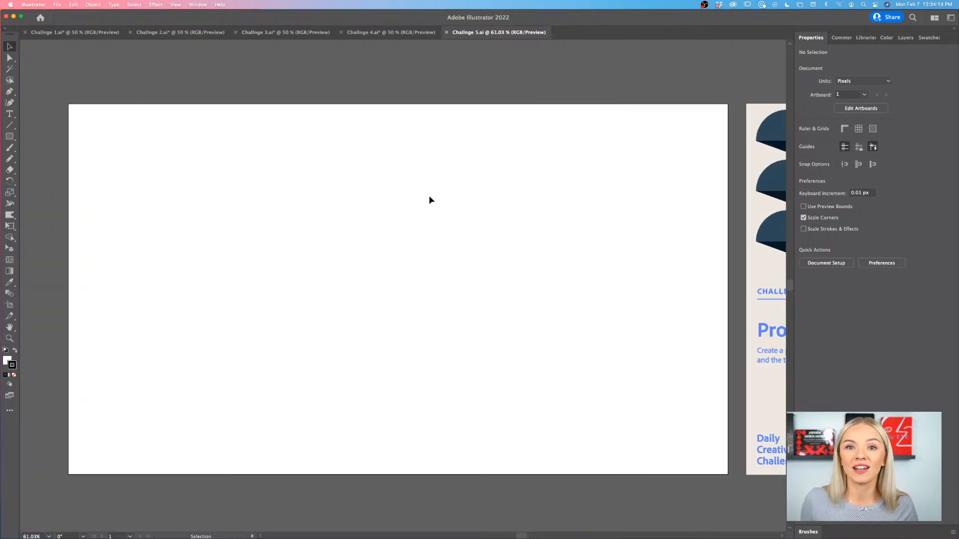
- Inspect the blank artboard and its surrounding canvas with the Artboard tool, ending with the Selection tool active
{"action": "left_click", "coordinate": [8, 305]}
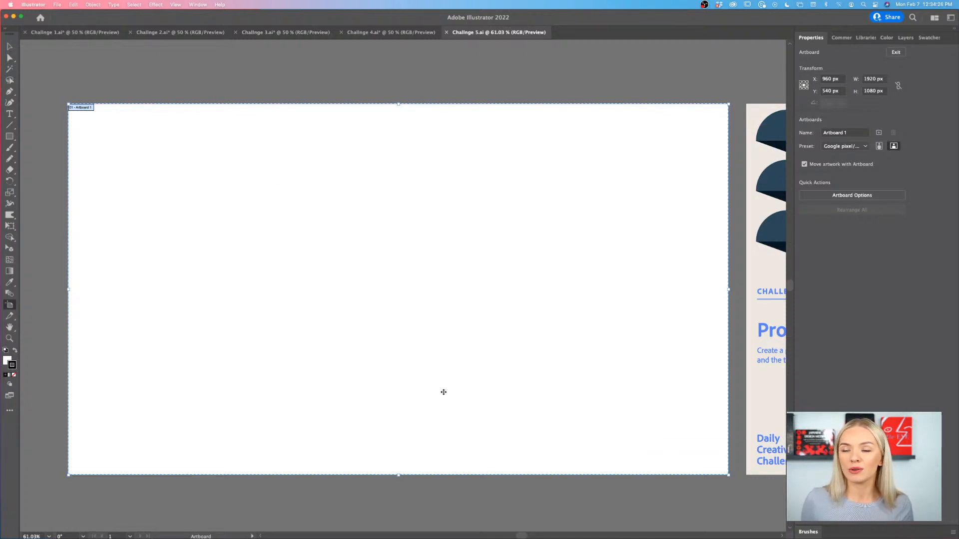
{"action": "scroll", "coordinate": [443, 392], "scroll_direction": "right", "scroll_amount": 3}
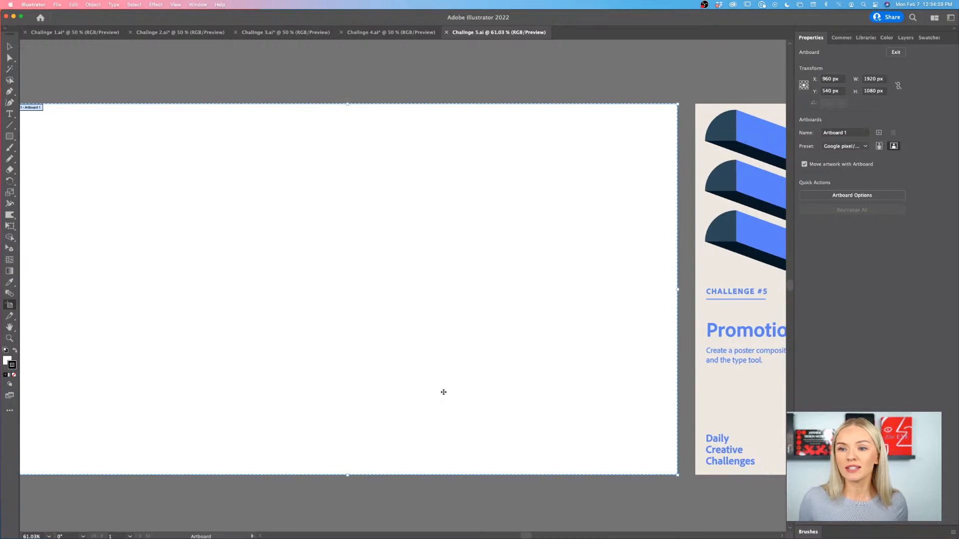
{"action": "scroll", "coordinate": [443, 392], "scroll_direction": "down", "scroll_amount": 1}
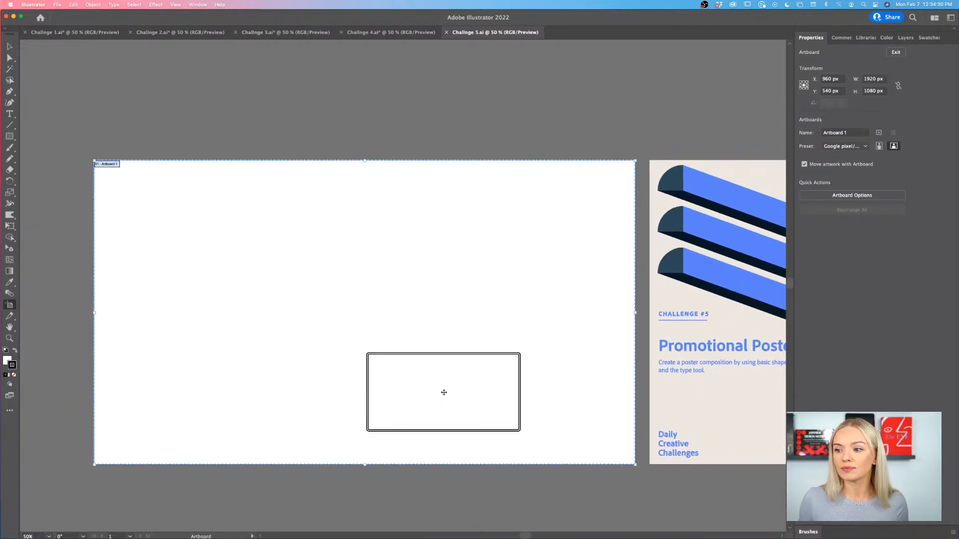
{"action": "scroll", "coordinate": [443, 393], "scroll_direction": "up", "scroll_amount": 1}
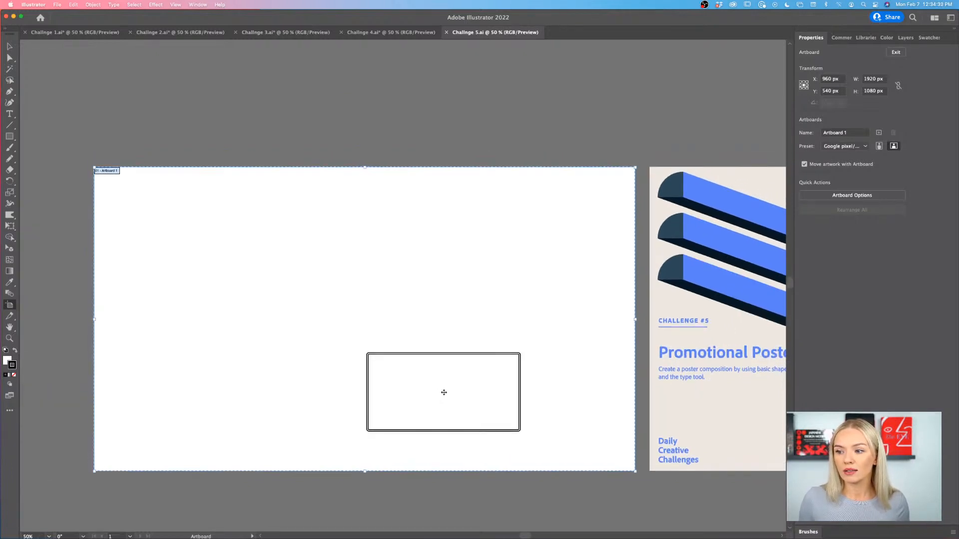
{"action": "scroll", "coordinate": [443, 392], "scroll_direction": "down", "scroll_amount": 3}
{"action": "scroll", "coordinate": [443, 393], "scroll_direction": "down", "scroll_amount": 5}
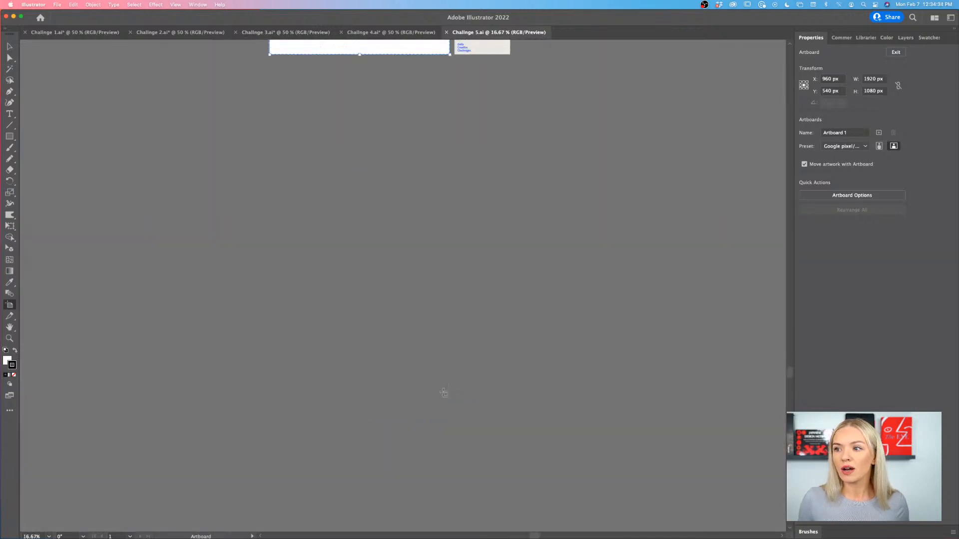
{"action": "scroll", "coordinate": [443, 393], "scroll_direction": "up", "scroll_amount": 5}
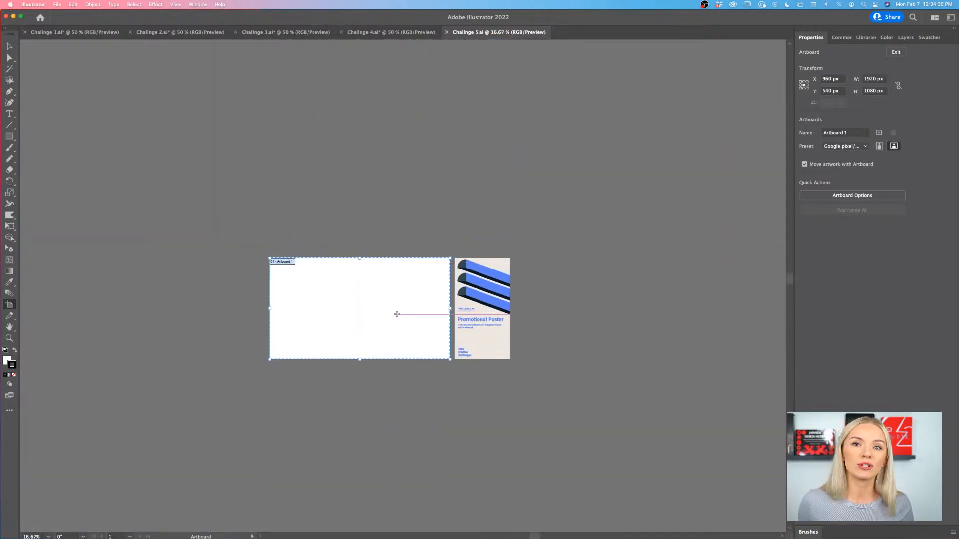
{"action": "scroll", "coordinate": [396, 314], "scroll_direction": "down", "scroll_amount": 2}
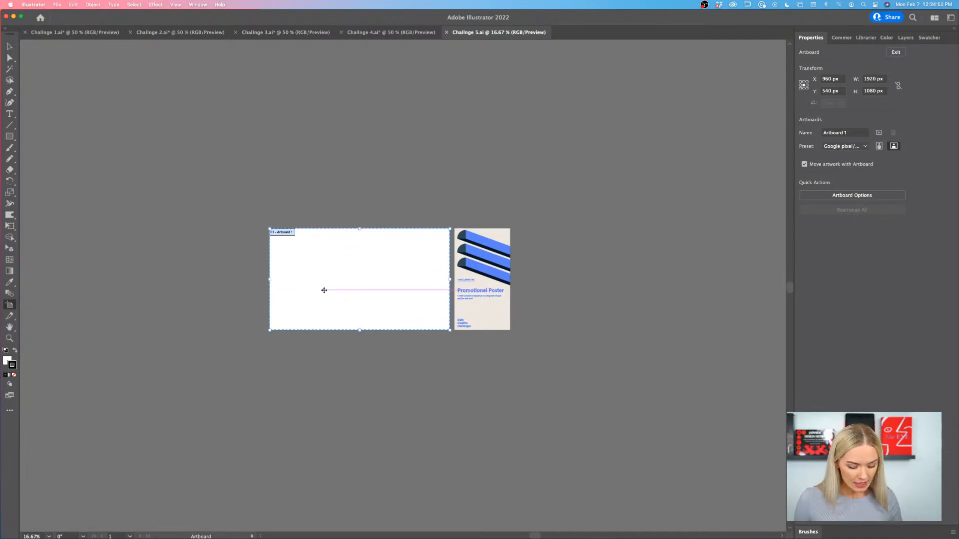
{"action": "scroll", "coordinate": [392, 300], "scroll_direction": "up", "scroll_amount": 3}
{"action": "scroll", "coordinate": [392, 300], "scroll_direction": "left", "scroll_amount": 3}
{"action": "scroll", "coordinate": [392, 300], "scroll_direction": "up", "scroll_amount": 2}
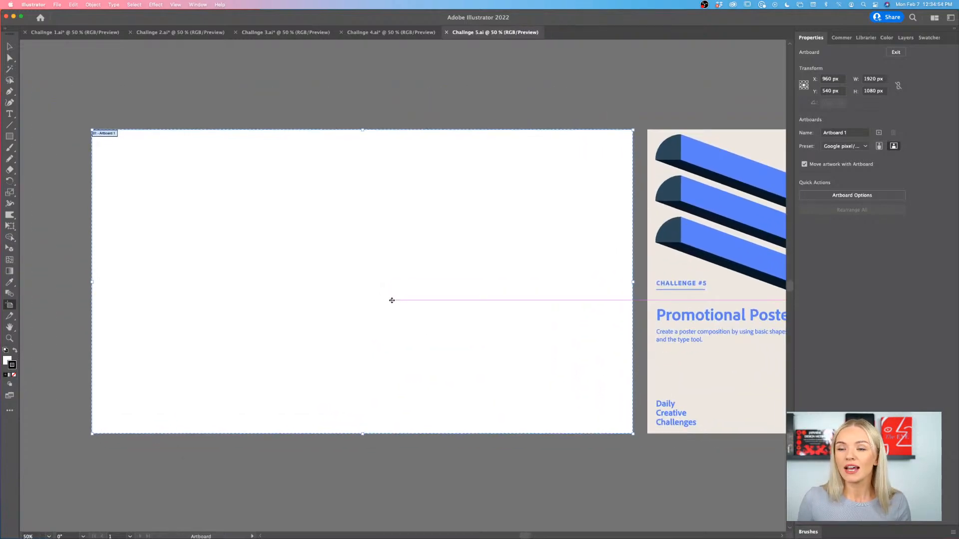
{"action": "left_click", "coordinate": [10, 46]}
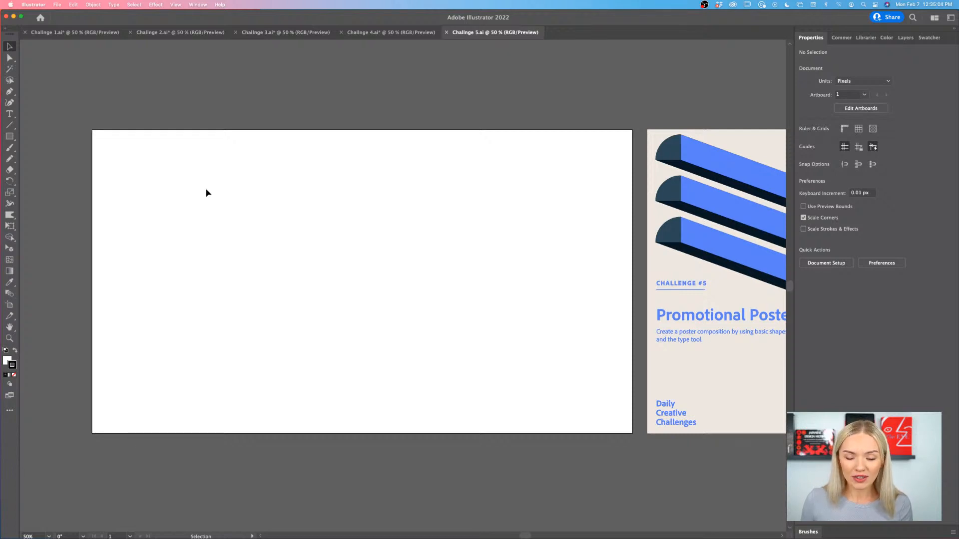
- Activate the Direct Selection tool with the blank artboard and the challenge brief both in view
{"action": "scroll", "coordinate": [217, 205], "scroll_direction": "right", "scroll_amount": 2}
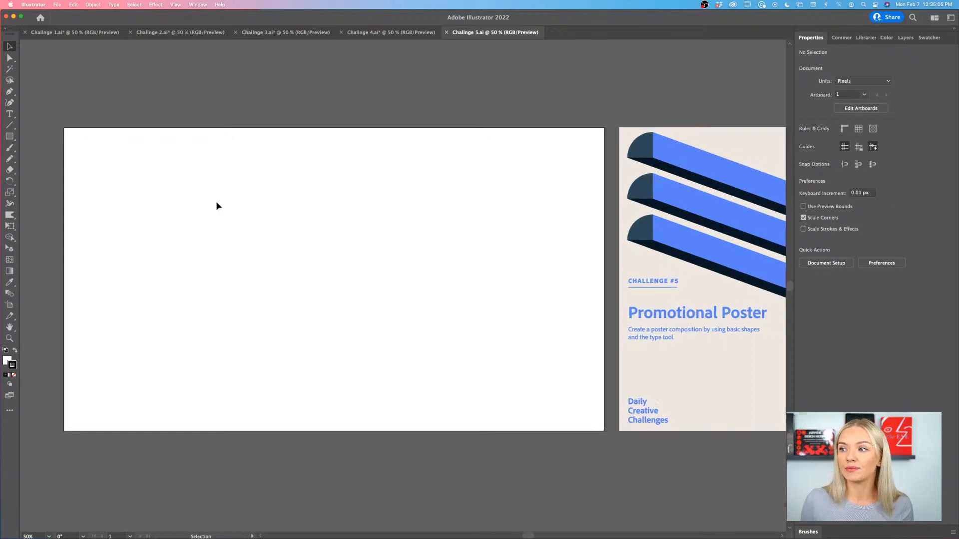
{"action": "scroll", "coordinate": [217, 205], "scroll_direction": "down", "scroll_amount": 1}
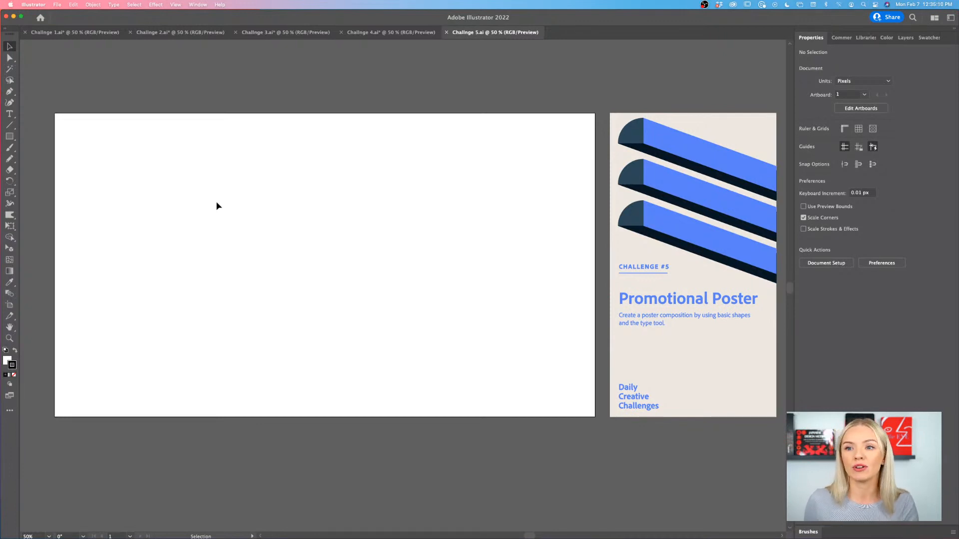
{"action": "left_click", "coordinate": [10, 58]}
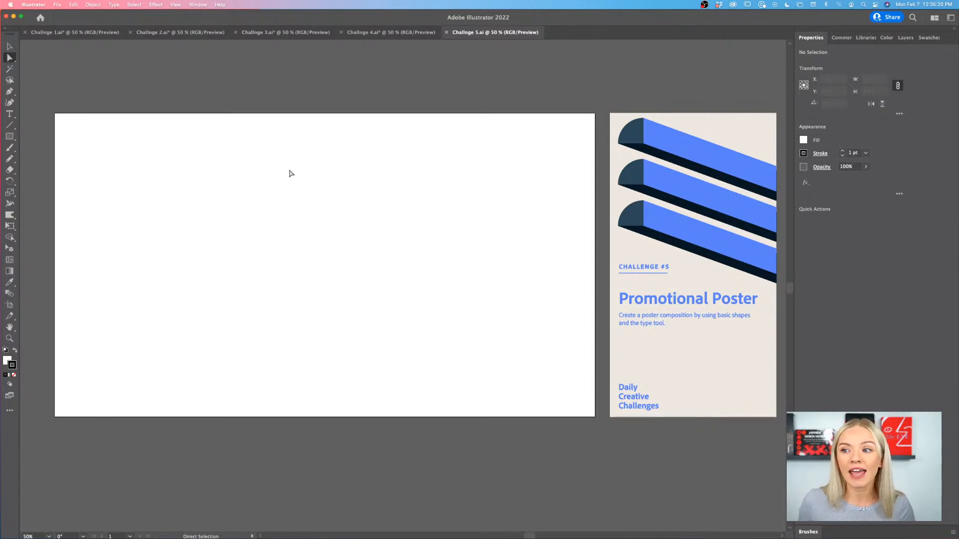
- Draw a 1920 by 1080 px background rectangle covering the whole artboard and remove its stroke
{"action": "left_click", "coordinate": [9, 47]}
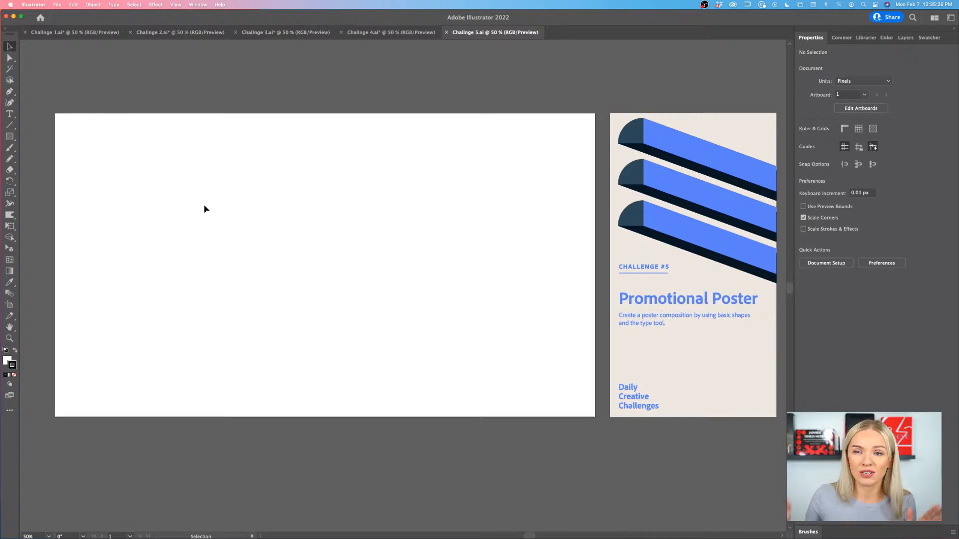
{"action": "scroll", "coordinate": [204, 208], "scroll_direction": "down", "scroll_amount": 1}
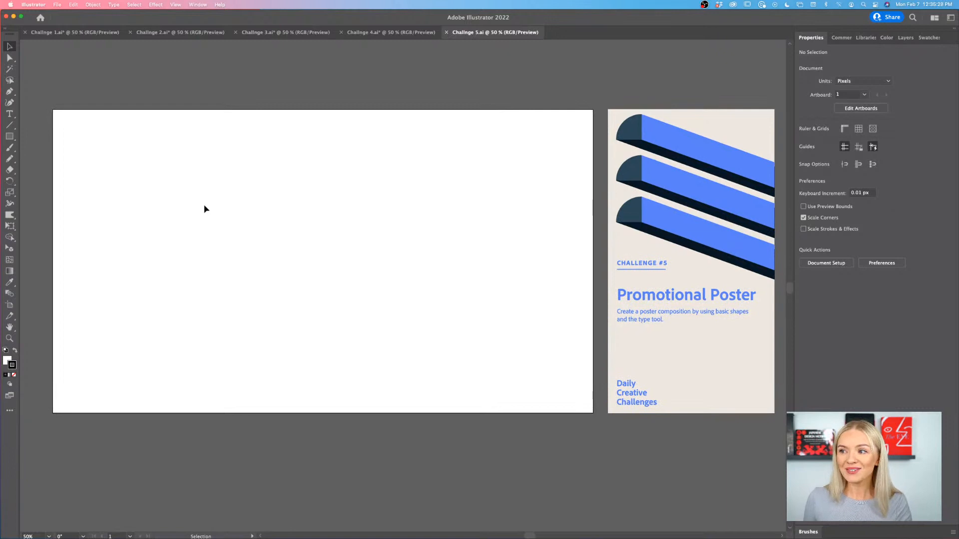
{"action": "left_click", "coordinate": [7, 138]}
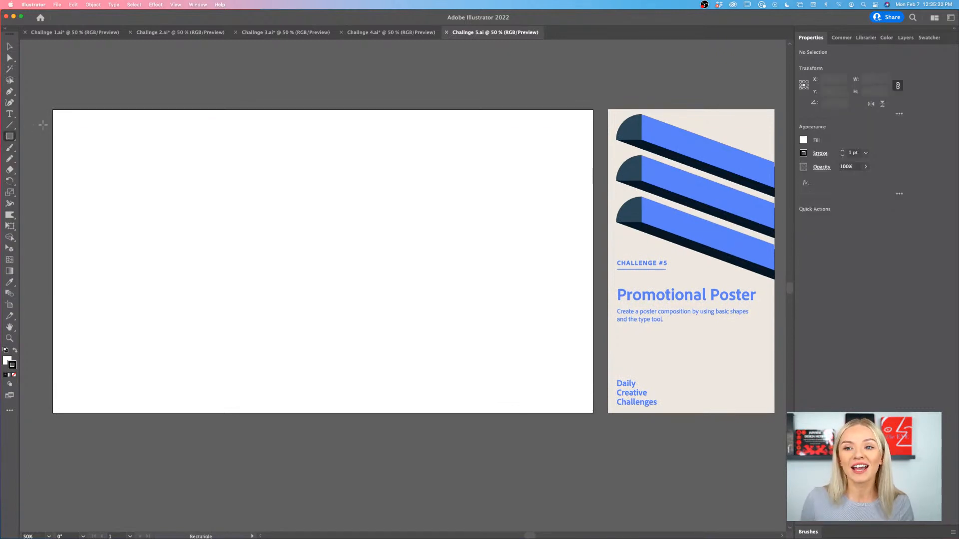
{"action": "left_click_drag", "start_coordinate": [53, 110], "coordinate": [593, 413]}
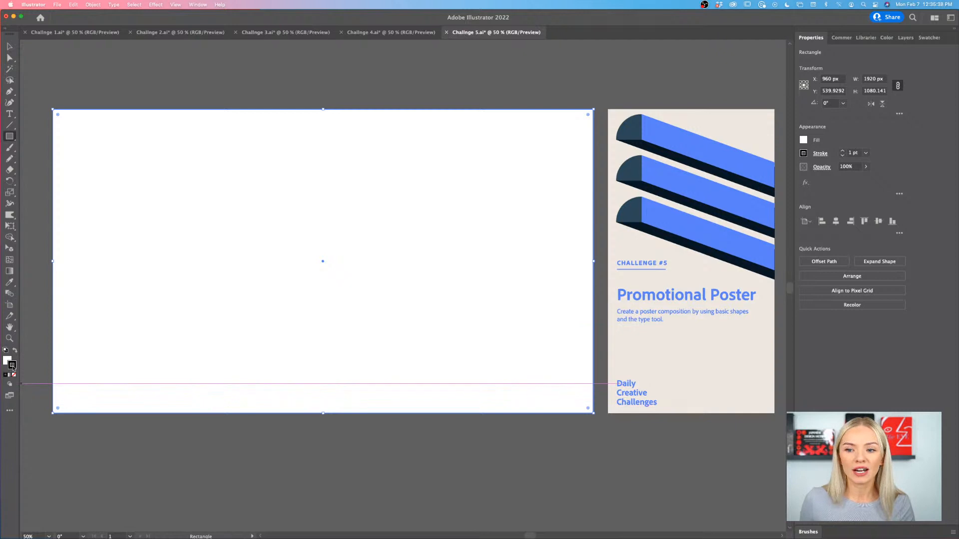
{"action": "left_click", "coordinate": [14, 375]}
{"action": "left_click", "coordinate": [6, 363]}
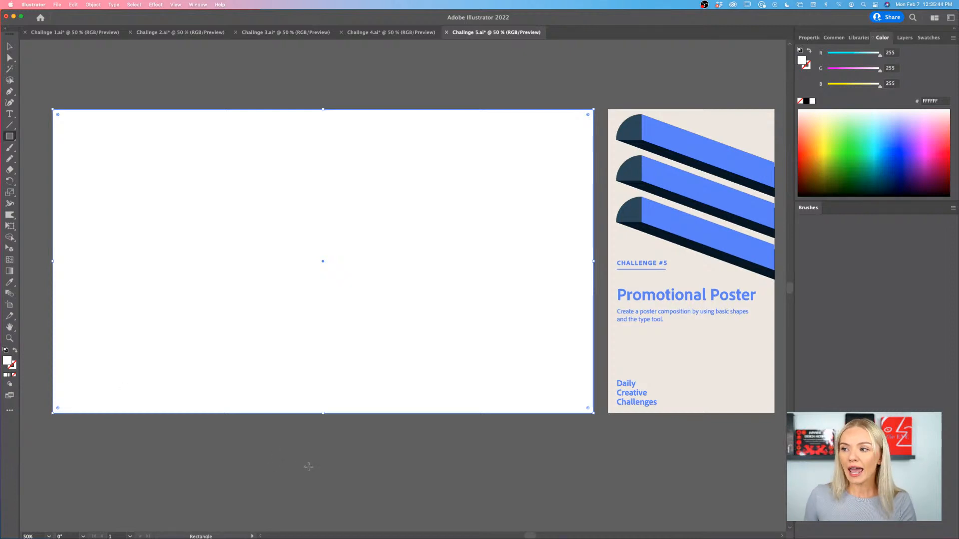
- Sample the brief's blue, beige and slate onto the background rectangle, ending with the dark navy 011826 from the bars' undersides
{"action": "key", "text": "i"}
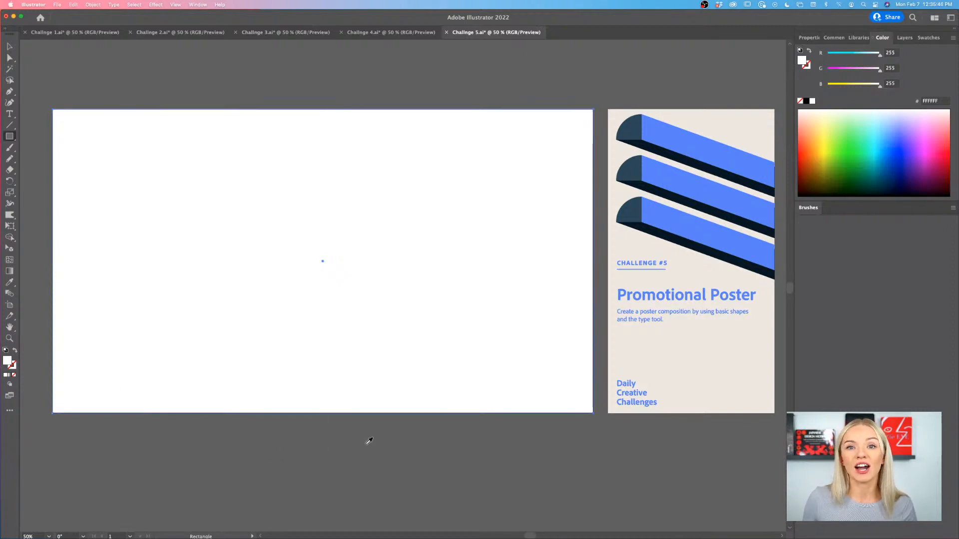
{"action": "left_click", "coordinate": [675, 177]}
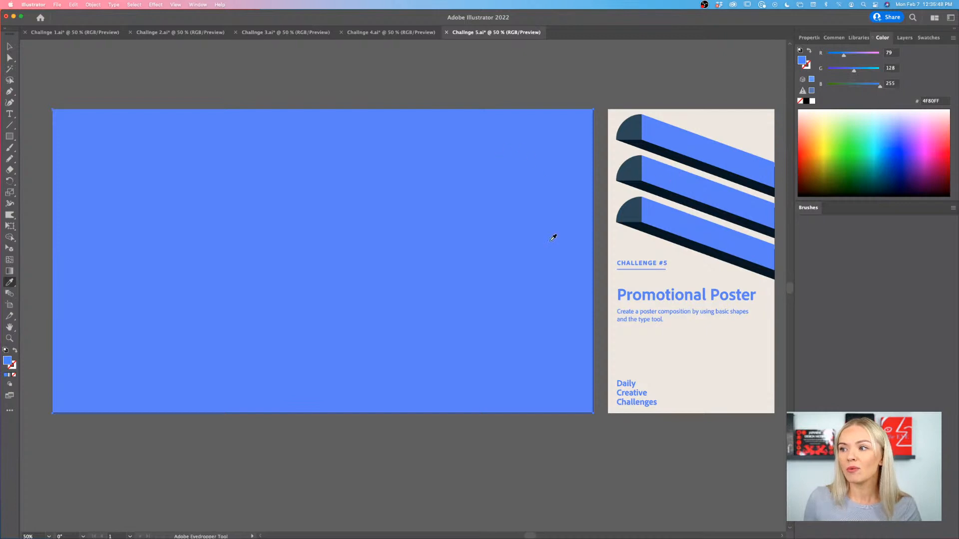
{"action": "left_click", "coordinate": [635, 244]}
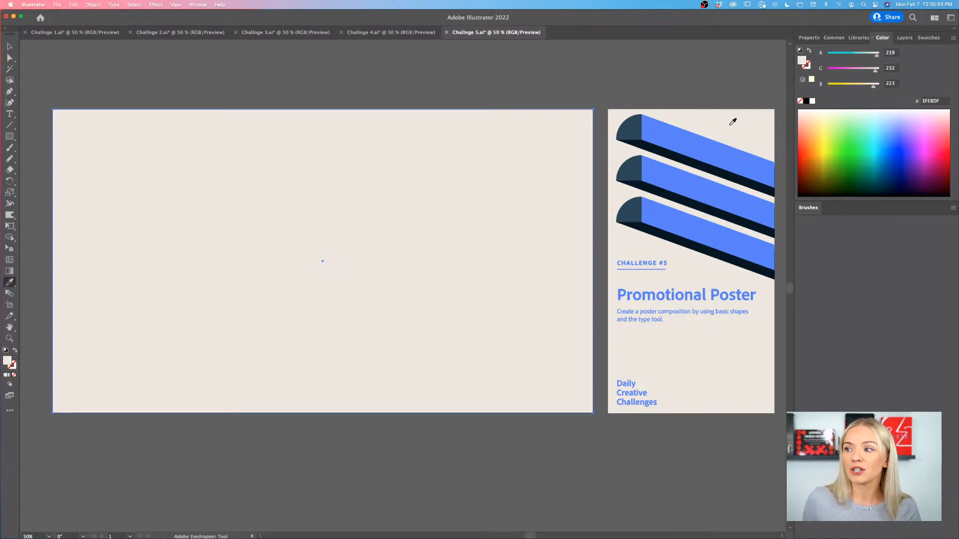
{"action": "left_click", "coordinate": [630, 129]}
{"action": "left_click", "coordinate": [639, 142]}
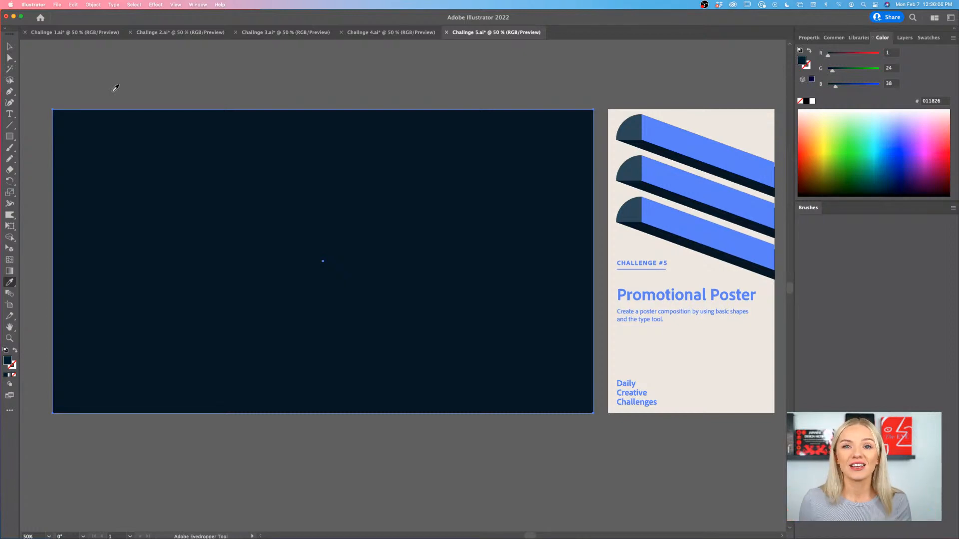
- Lock the dark navy background rectangle in place
{"action": "left_click", "coordinate": [9, 46]}
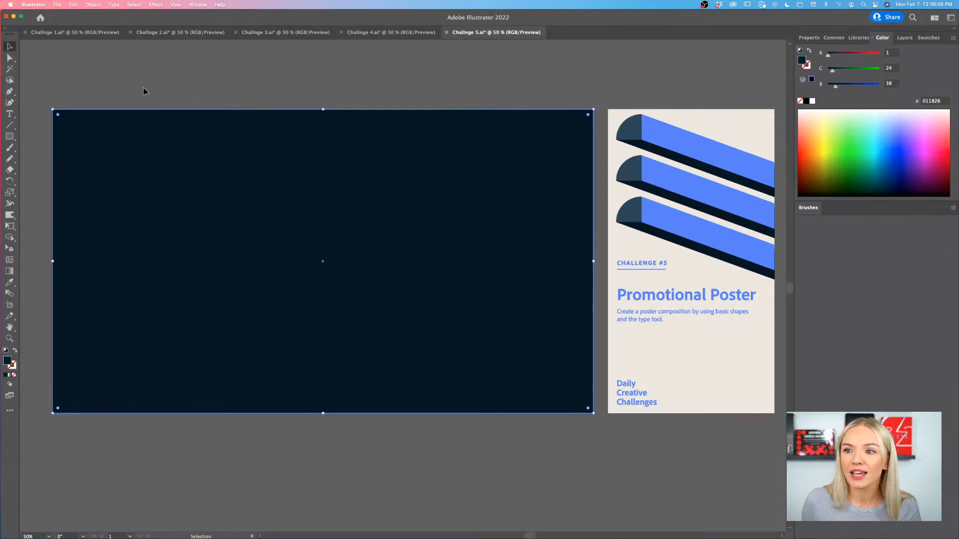
{"action": "scroll", "coordinate": [143, 91], "scroll_direction": "left", "scroll_amount": 1}
{"action": "scroll", "coordinate": [144, 91], "scroll_direction": "right", "scroll_amount": 2}
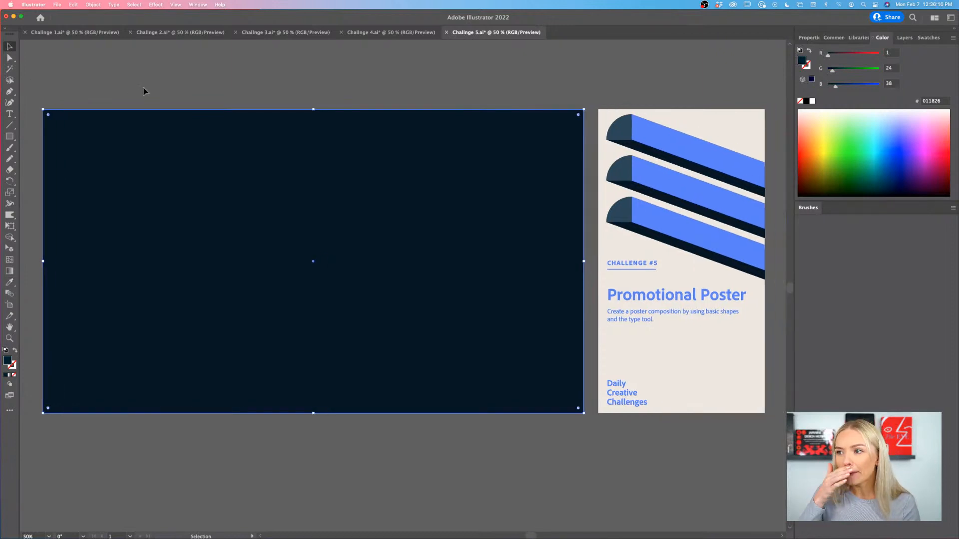
{"action": "left_click", "coordinate": [10, 137]}
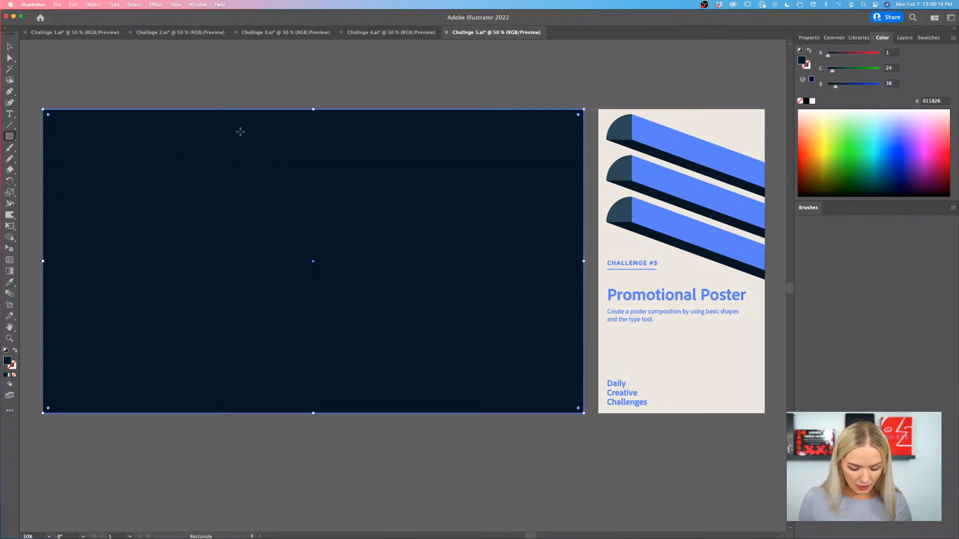
{"action": "key", "text": "v"}
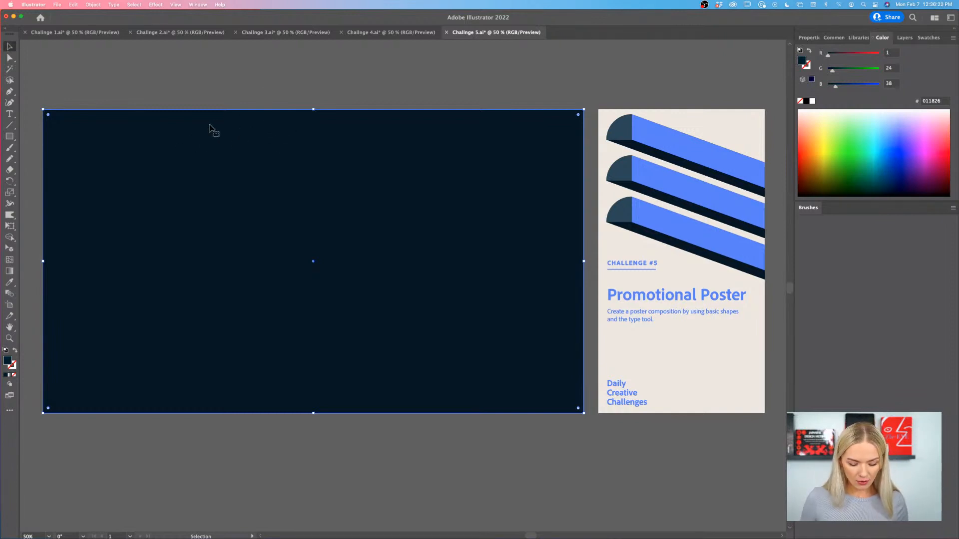
{"action": "key", "text": "super+2"}
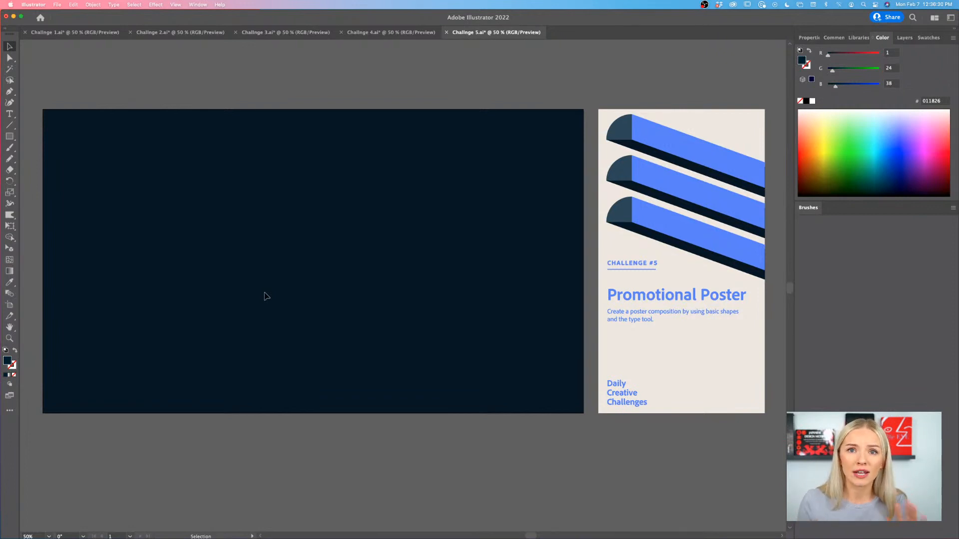
- Draw a tall portrait rectangle for the poster on the navy background and shift it toward the artboard's horizontal centre
{"action": "left_click", "coordinate": [9, 137]}
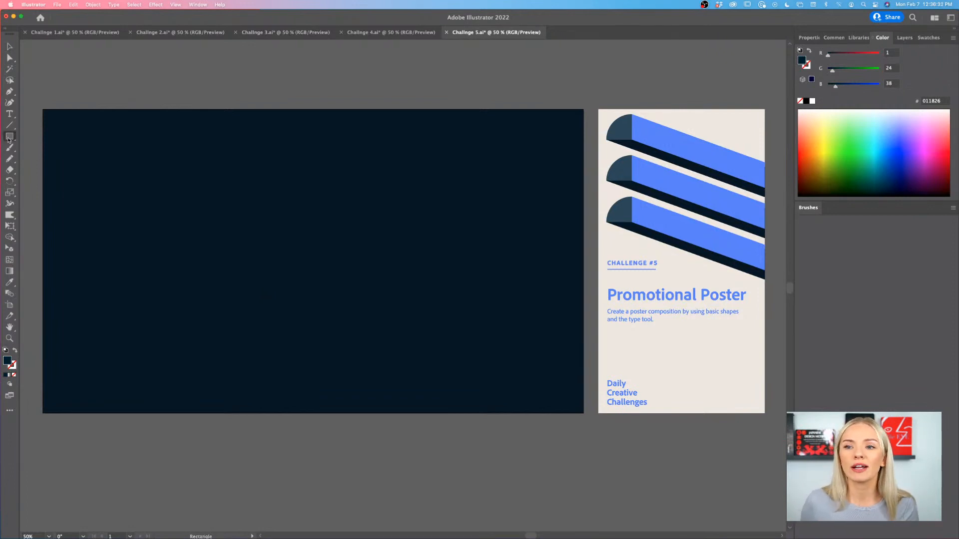
{"action": "left_click_drag", "start_coordinate": [240, 133], "coordinate": [429, 380]}
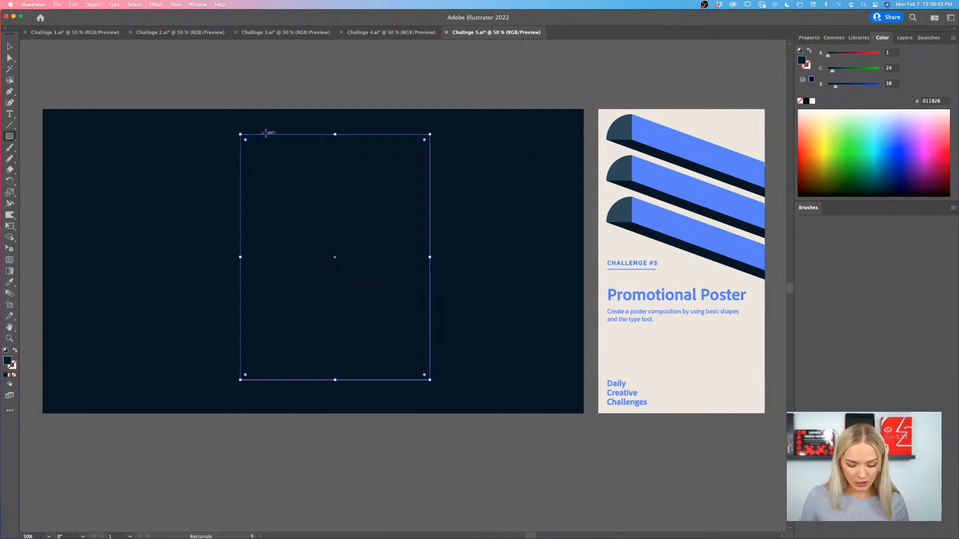
{"action": "key", "text": "v"}
{"action": "mouse_move", "coordinate": [428, 180]}
{"action": "left_mouse_down"}
{"action": "mouse_move", "coordinate": [407, 182]}
{"action": "mouse_move", "coordinate": [414, 180]}
{"action": "left_mouse_up"}
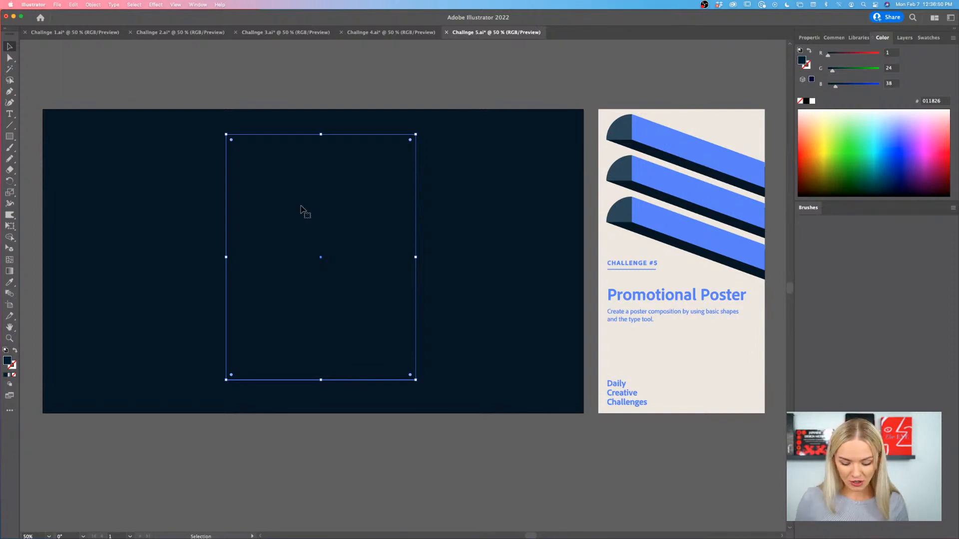
- Fill the portrait rectangle with the beige EFE8DF sampled from the challenge brief's background
{"action": "key", "text": "i"}
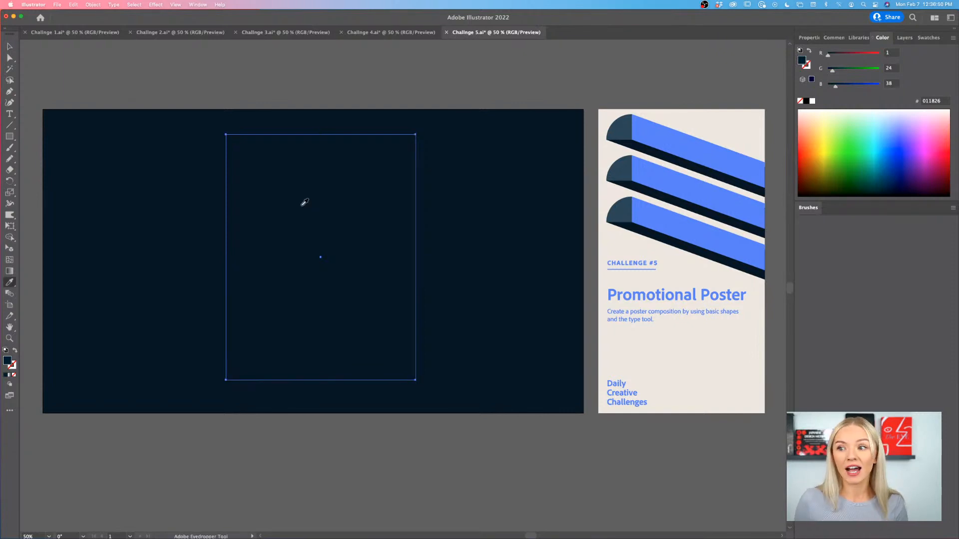
{"action": "left_click", "coordinate": [693, 125]}
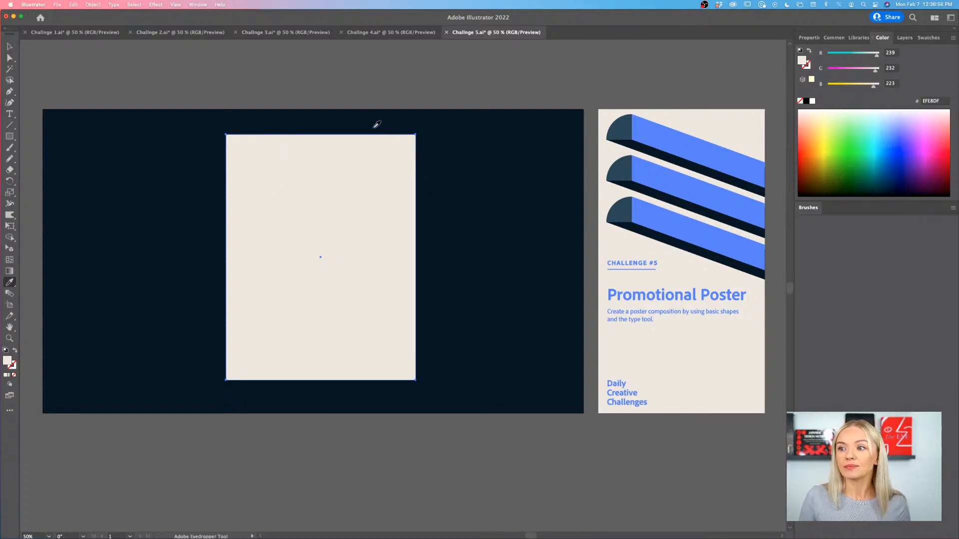
{"action": "key", "text": "v"}
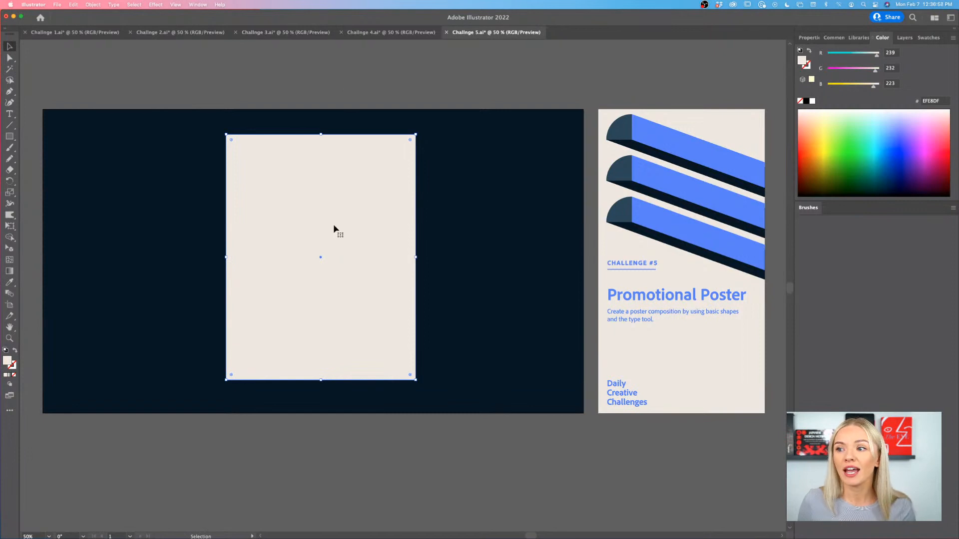
- Make the beige poster rectangle taller by extending its upper and lower edges toward the artboard's edges, then deselect it
{"action": "left_click_drag", "start_coordinate": [344, 226], "coordinate": [346, 211]}
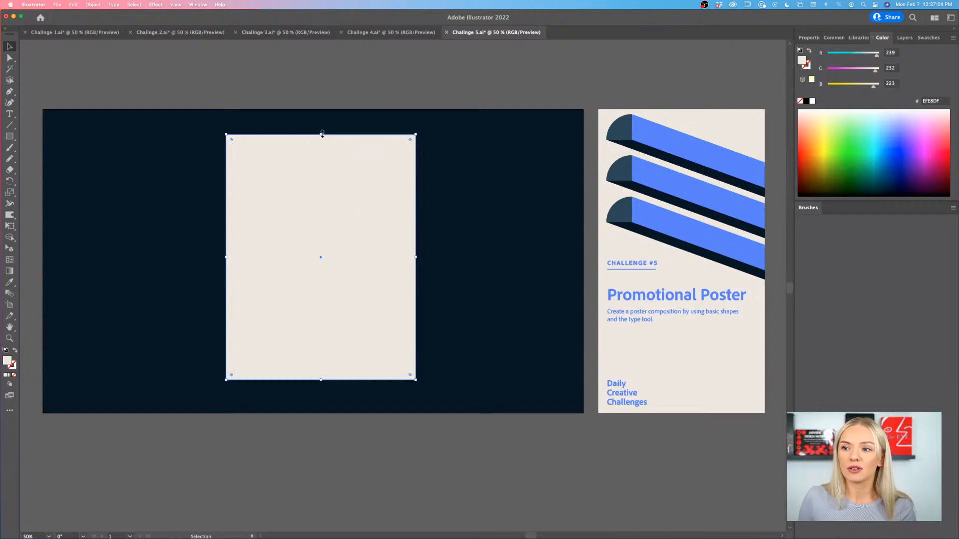
{"action": "left_click_drag", "start_coordinate": [320, 134], "coordinate": [320, 129]}
{"action": "left_click_drag", "start_coordinate": [320, 380], "coordinate": [342, 373]}
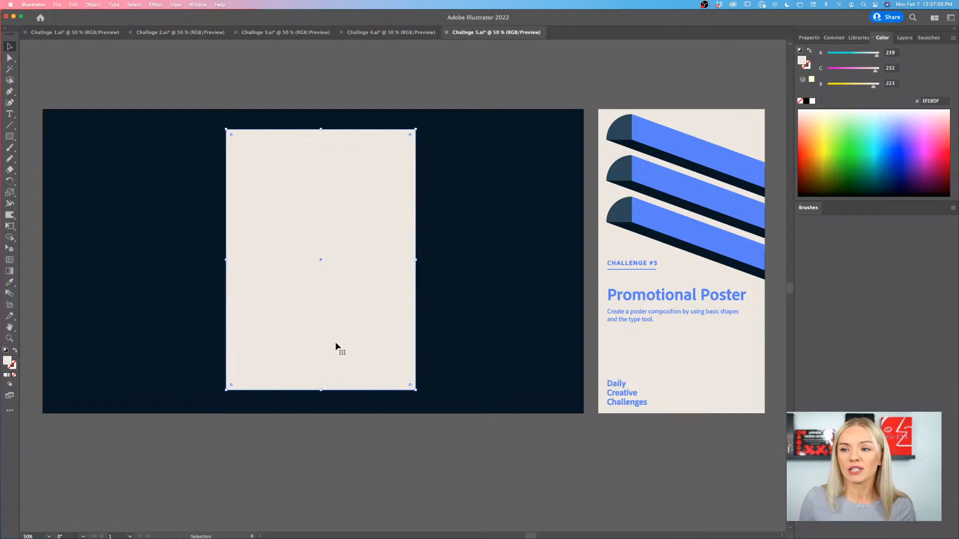
{"action": "left_click_drag", "start_coordinate": [341, 191], "coordinate": [341, 191]}
{"action": "left_click", "coordinate": [338, 97]}
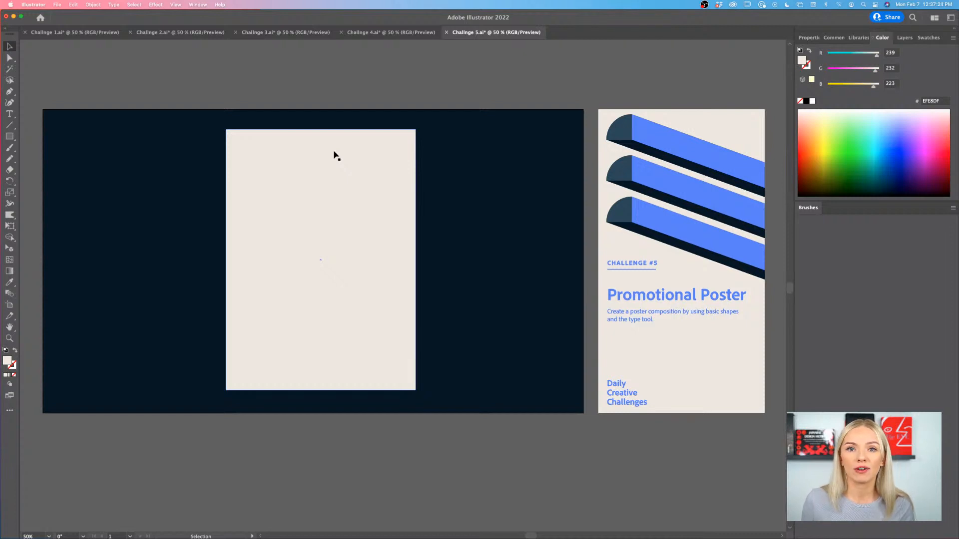
- Lock the beige poster rectangle and test that it can no longer be selected
{"action": "left_click", "coordinate": [342, 175]}
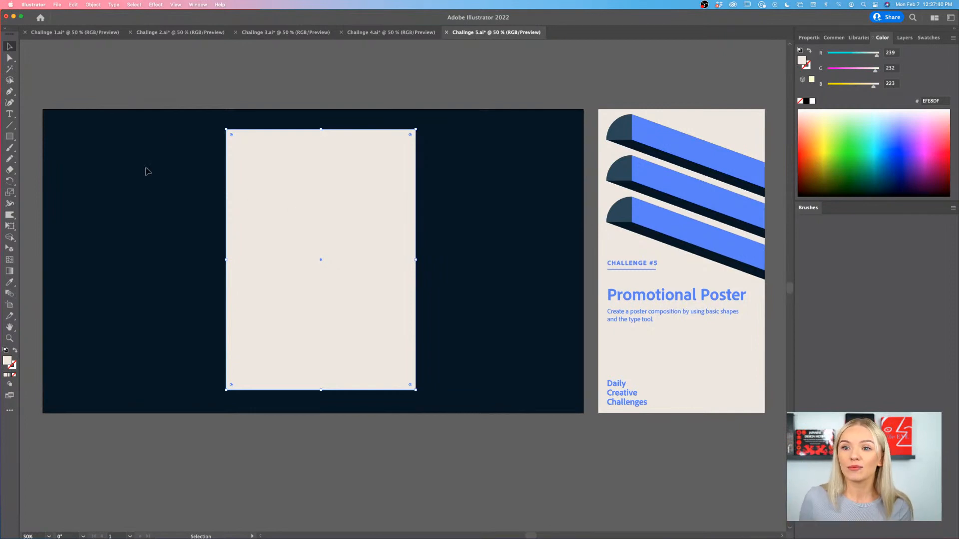
{"action": "left_click", "coordinate": [229, 98]}
{"action": "left_click", "coordinate": [291, 168]}
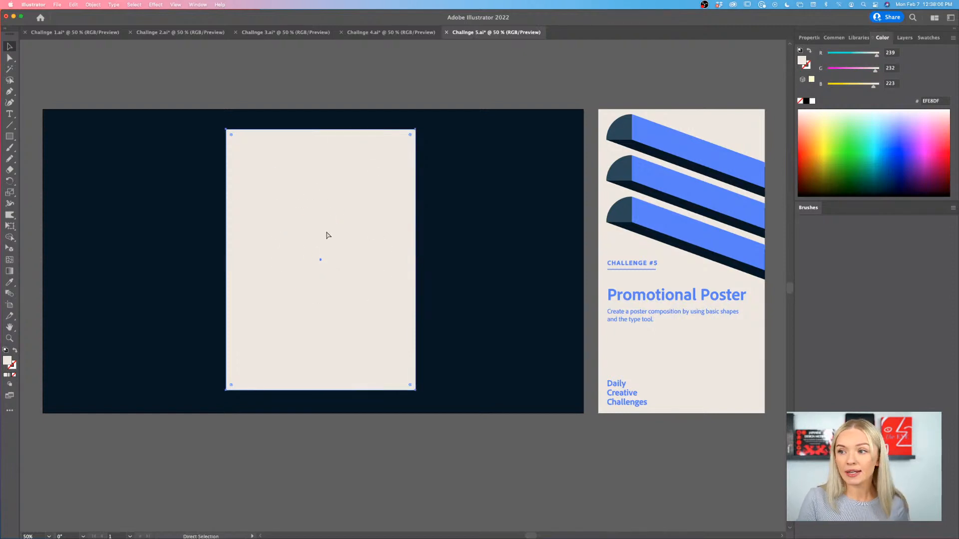
{"action": "key", "text": "super+2"}
{"action": "left_click_drag", "start_coordinate": [410, 76], "coordinate": [306, 187]}
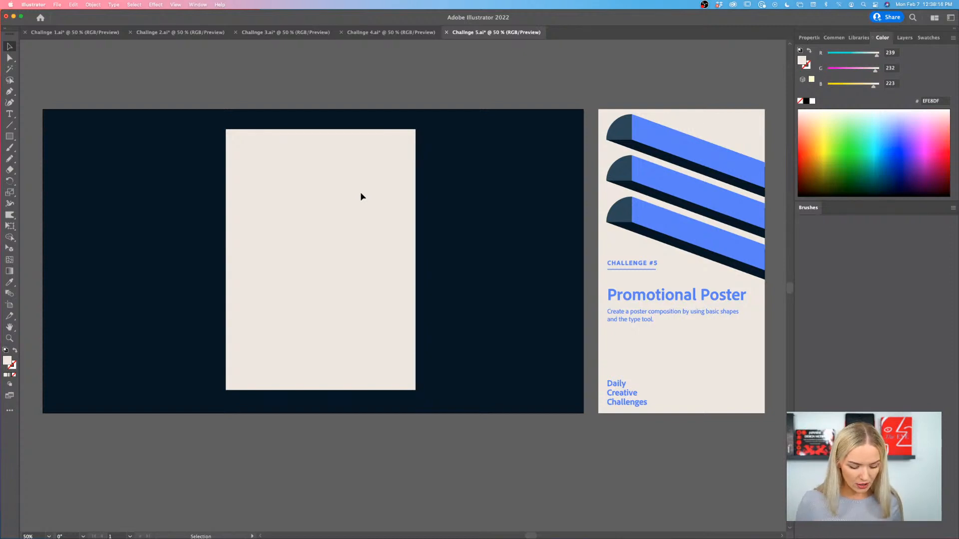
{"action": "scroll", "coordinate": [358, 89], "scroll_direction": "right", "scroll_amount": 1}
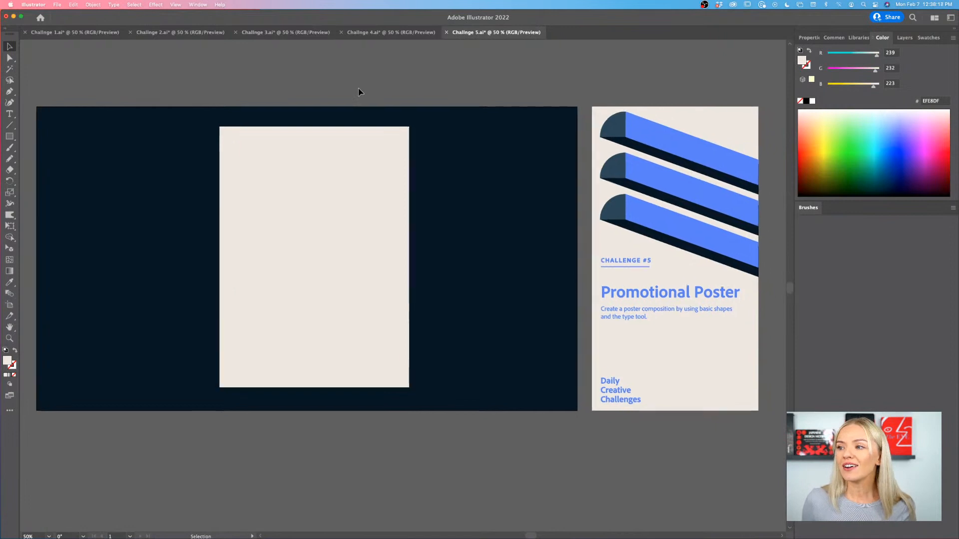
{"action": "scroll", "coordinate": [359, 88], "scroll_direction": "left", "scroll_amount": 1}
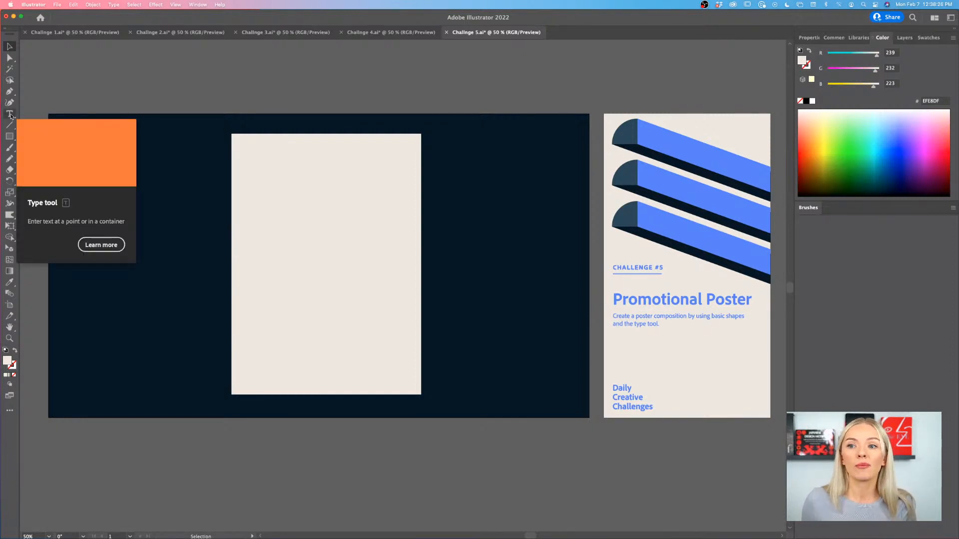
{"action": "scroll", "coordinate": [308, 337], "scroll_direction": "left", "scroll_amount": 2}
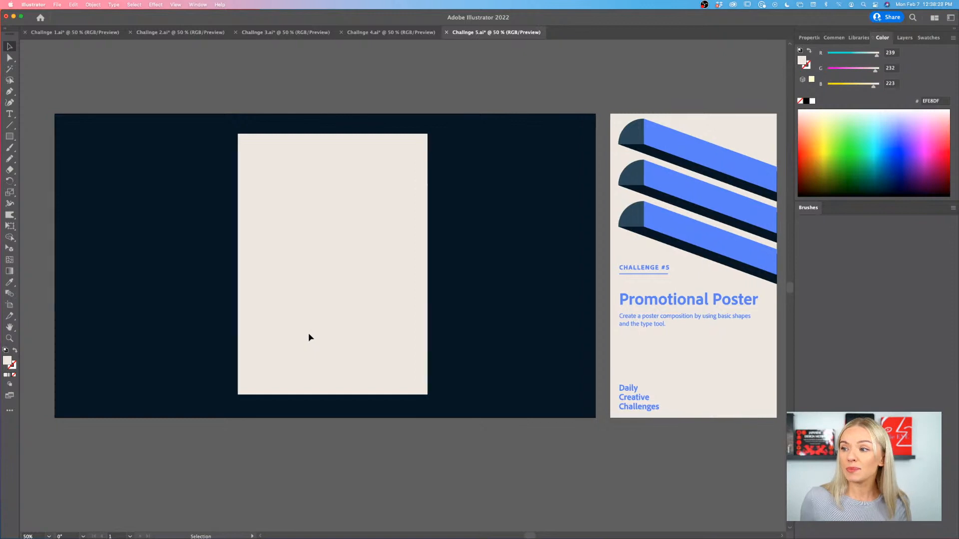
{"action": "scroll", "coordinate": [309, 338], "scroll_direction": "right", "scroll_amount": 1}
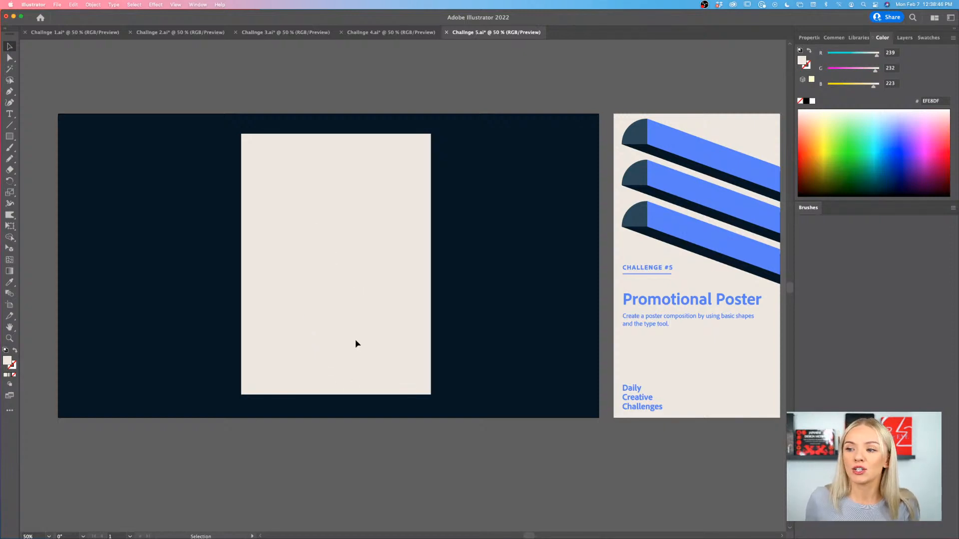
{"action": "scroll", "coordinate": [357, 345], "scroll_direction": "right", "scroll_amount": 1}
{"action": "scroll", "coordinate": [358, 344], "scroll_direction": "left", "scroll_amount": 1}
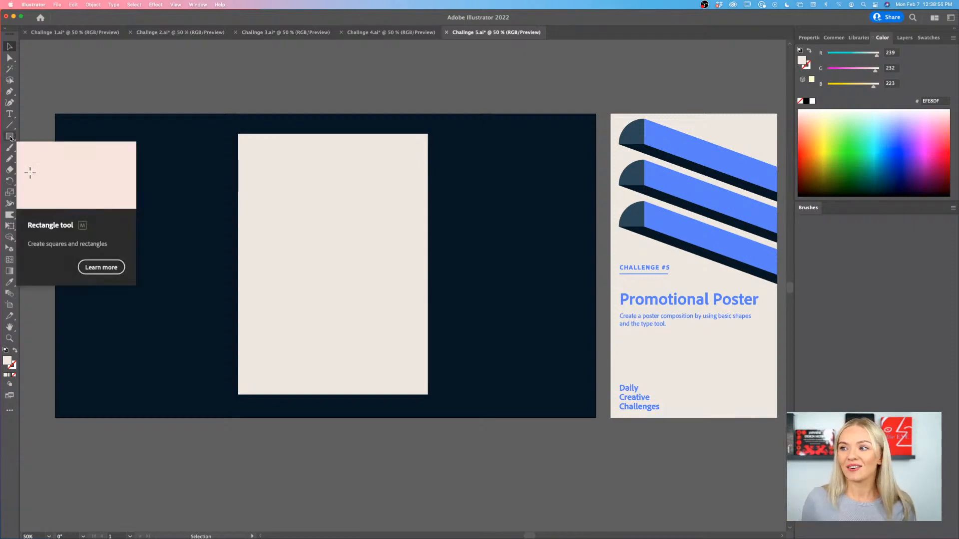
- Draw a narrow upright rectangle from the beige poster's lower-left corner, reaching about a third of the poster's height
{"action": "left_click", "coordinate": [10, 137]}
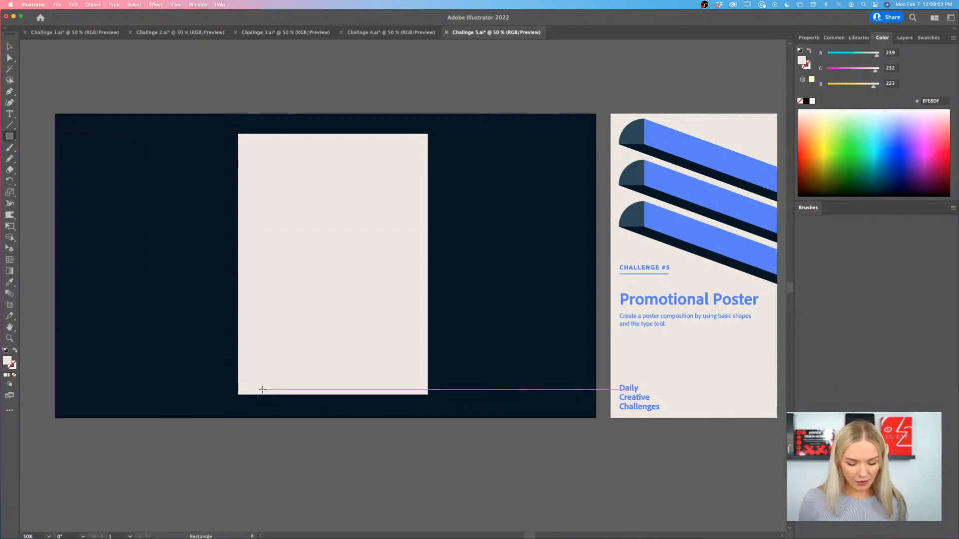
{"action": "scroll", "coordinate": [262, 389], "scroll_direction": "up", "scroll_amount": 3}
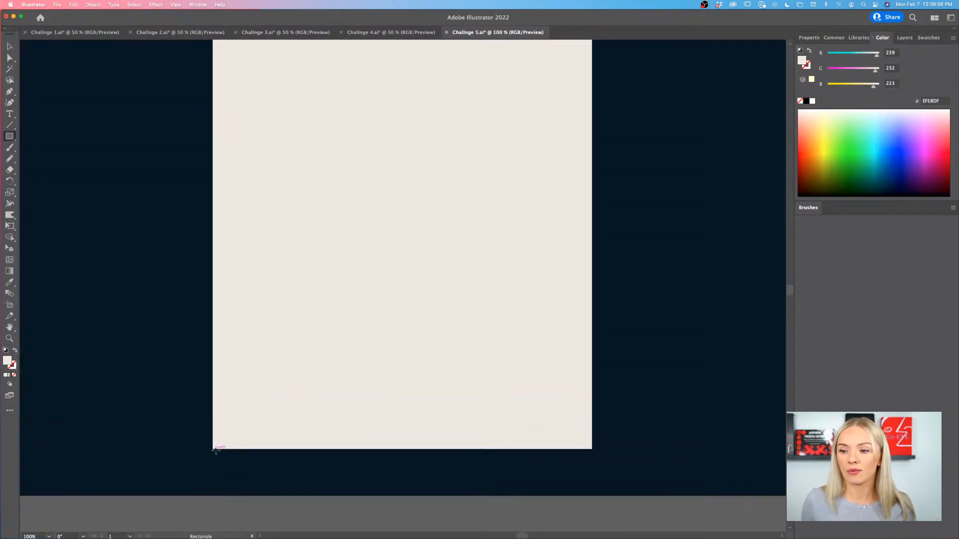
{"action": "left_click_drag", "start_coordinate": [216, 448], "coordinate": [240, 269]}
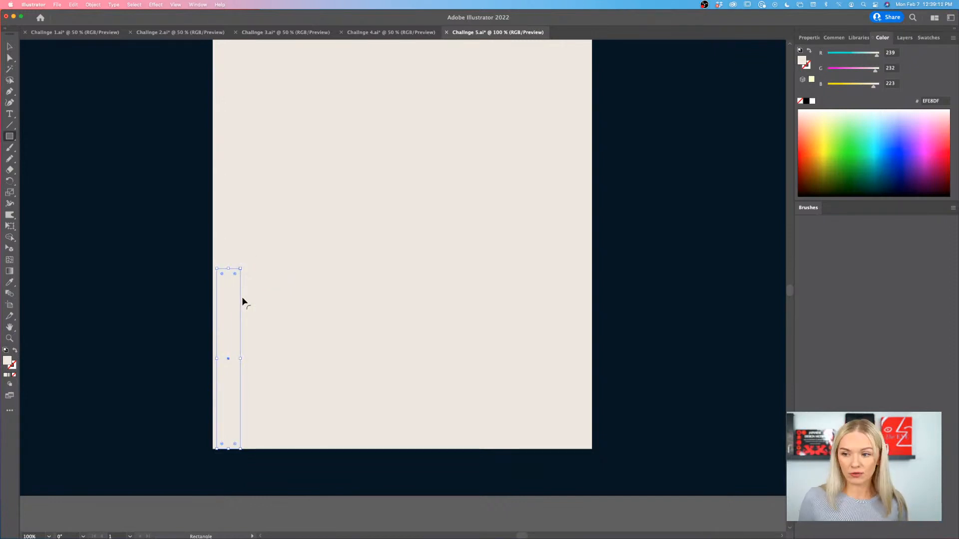
{"action": "scroll", "coordinate": [242, 297], "scroll_direction": "down", "scroll_amount": 3}
{"action": "scroll", "coordinate": [242, 298], "scroll_direction": "up", "scroll_amount": 1}
{"action": "scroll", "coordinate": [243, 298], "scroll_direction": "up", "scroll_amount": 1}
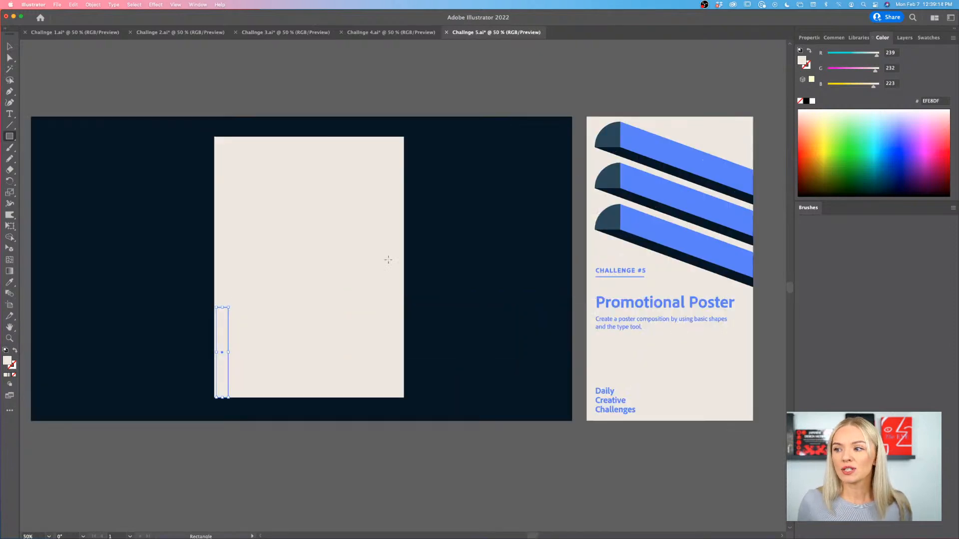
- Fill the narrow rectangle with the blue 4F80FF sampled from the brief and nudge it slightly farther in from the poster's left edge
{"action": "key", "text": "i"}
{"action": "left_click", "coordinate": [657, 228]}
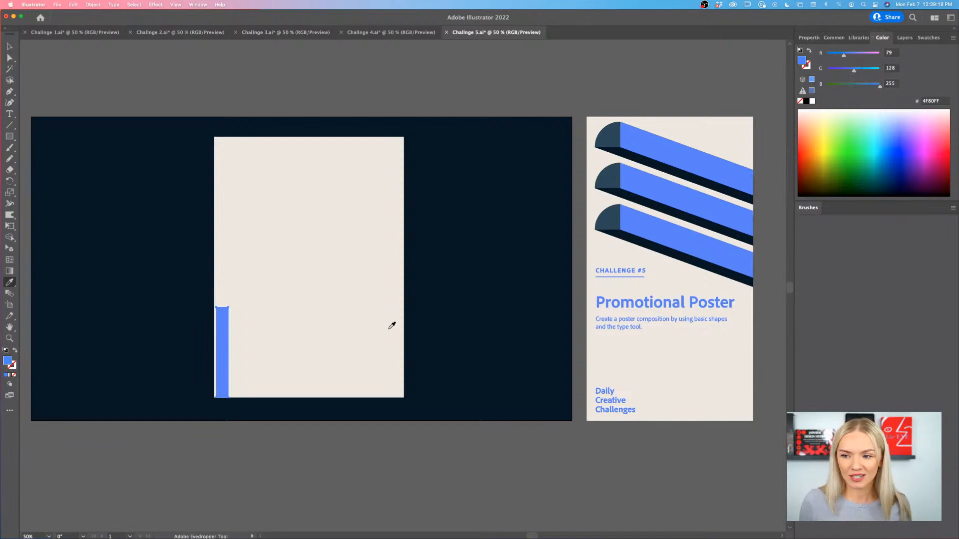
{"action": "key", "text": "v"}
{"action": "scroll", "coordinate": [240, 353], "scroll_direction": "up", "scroll_amount": 1}
{"action": "scroll", "coordinate": [237, 353], "scroll_direction": "up", "scroll_amount": 2}
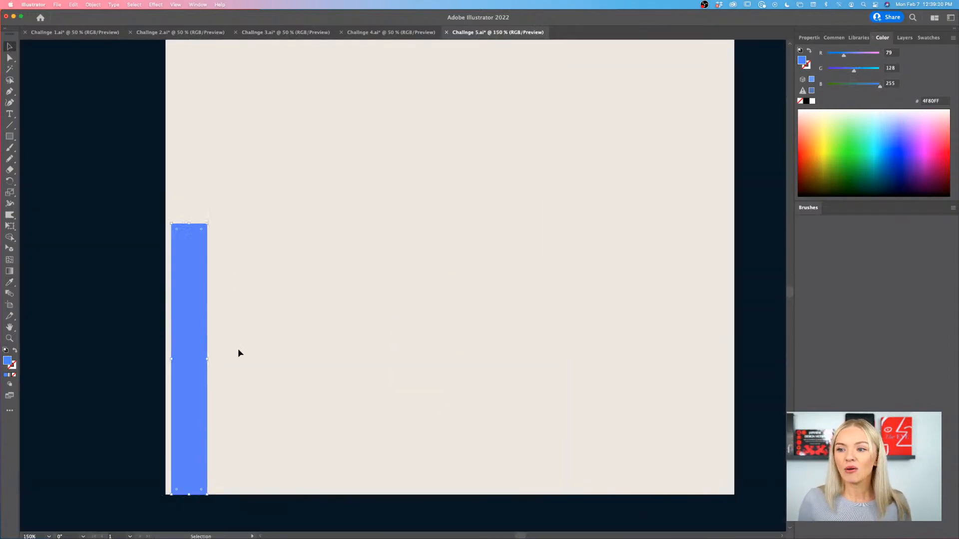
{"action": "left_click_drag", "start_coordinate": [183, 352], "coordinate": [188, 351]}
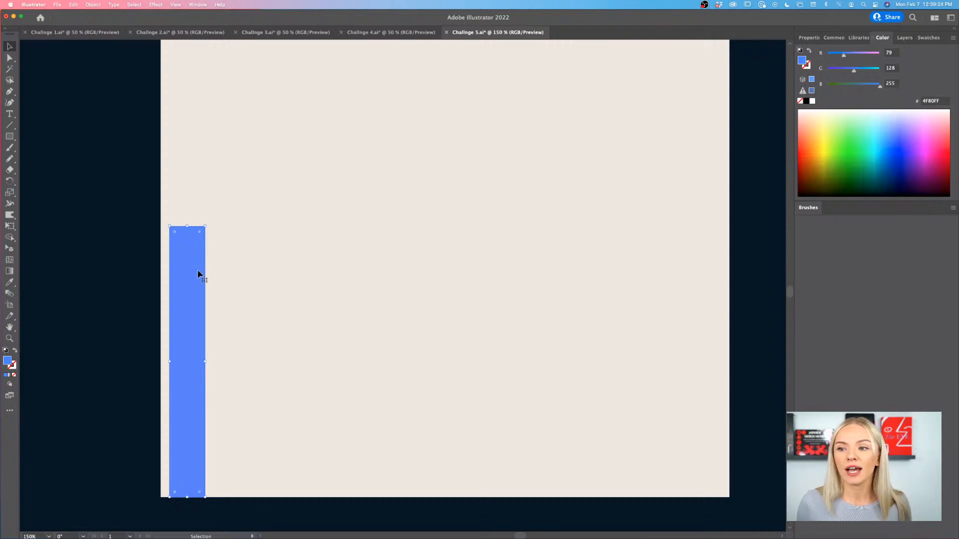
- Duplicate the blue bar flush against its right side and narrow the copy to less than half the original's width
{"action": "left_click_drag", "start_coordinate": [199, 274], "coordinate": [234, 272]}
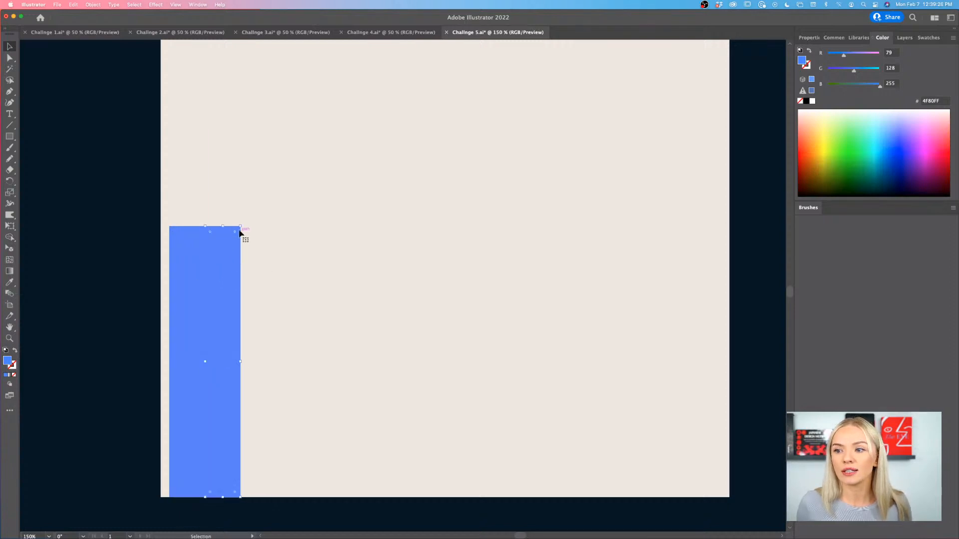
{"action": "left_click_drag", "start_coordinate": [241, 225], "coordinate": [220, 226]}
- Fill the narrower bar with the dark teal 204959 sampled from the quarter circle in the brief, then deselect it
{"action": "key", "text": "super+minus"}
{"action": "key", "text": "super+minus"}
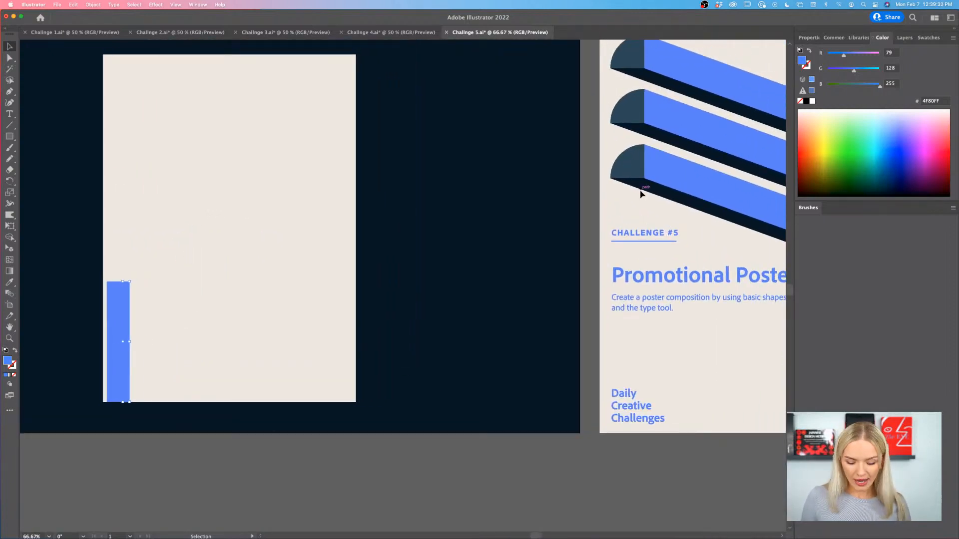
{"action": "key", "text": "i"}
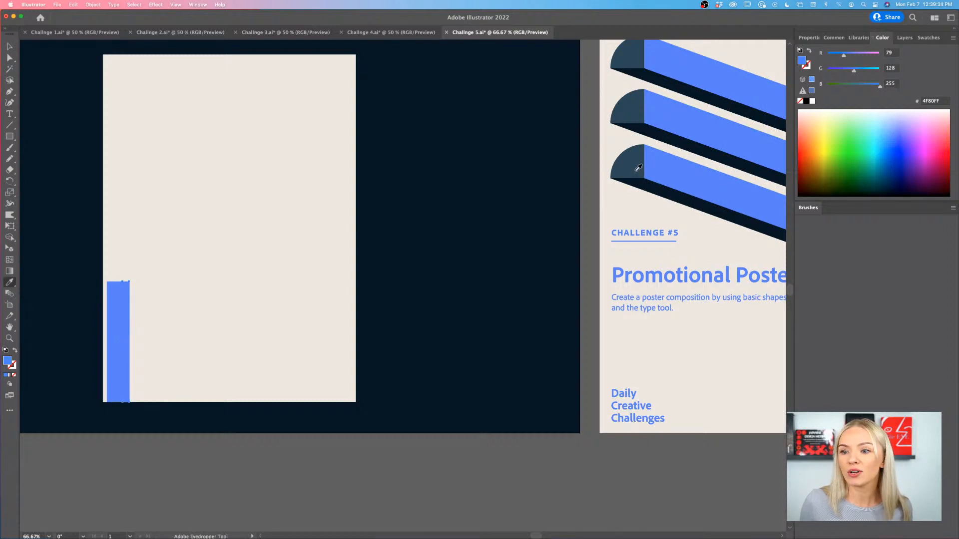
{"action": "left_click", "coordinate": [638, 168]}
{"action": "key", "text": "v"}
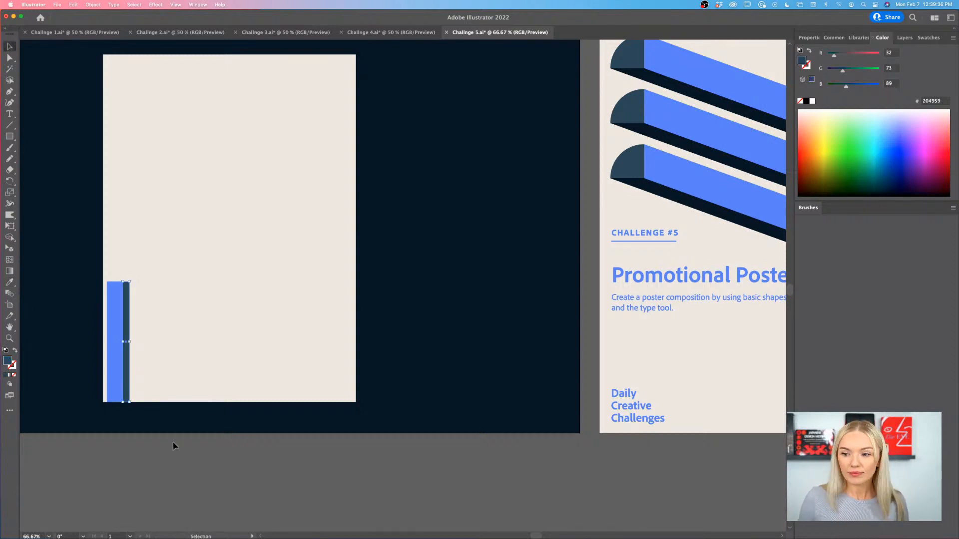
{"action": "left_click", "coordinate": [174, 442]}
- Lower the teal bar's upper-left anchor point slightly so its top edge slants down toward the blue bar
{"action": "scroll", "coordinate": [166, 334], "scroll_direction": "up", "scroll_amount": 2}
{"action": "scroll", "coordinate": [167, 335], "scroll_direction": "left", "scroll_amount": 3}
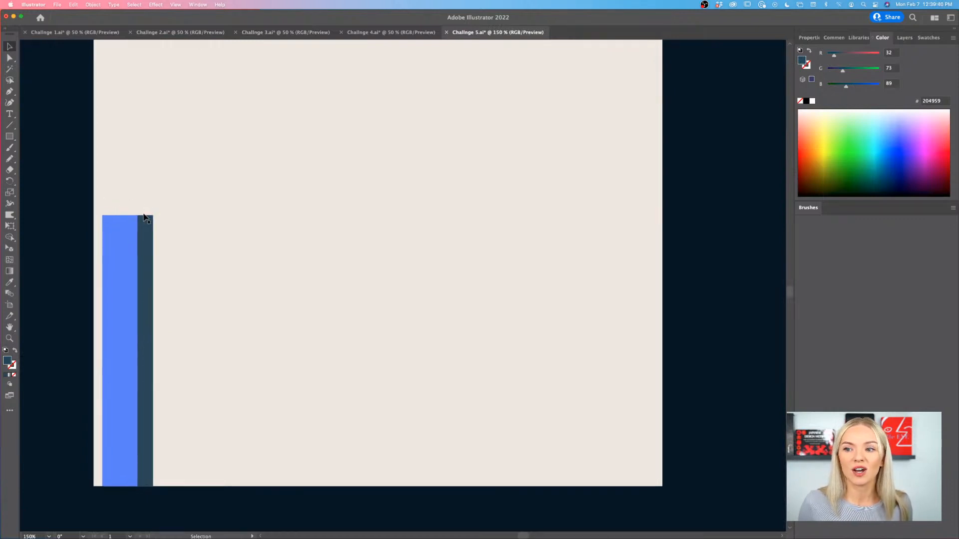
{"action": "scroll", "coordinate": [124, 210], "scroll_direction": "up", "scroll_amount": 2}
{"action": "scroll", "coordinate": [124, 214], "scroll_direction": "left", "scroll_amount": 2}
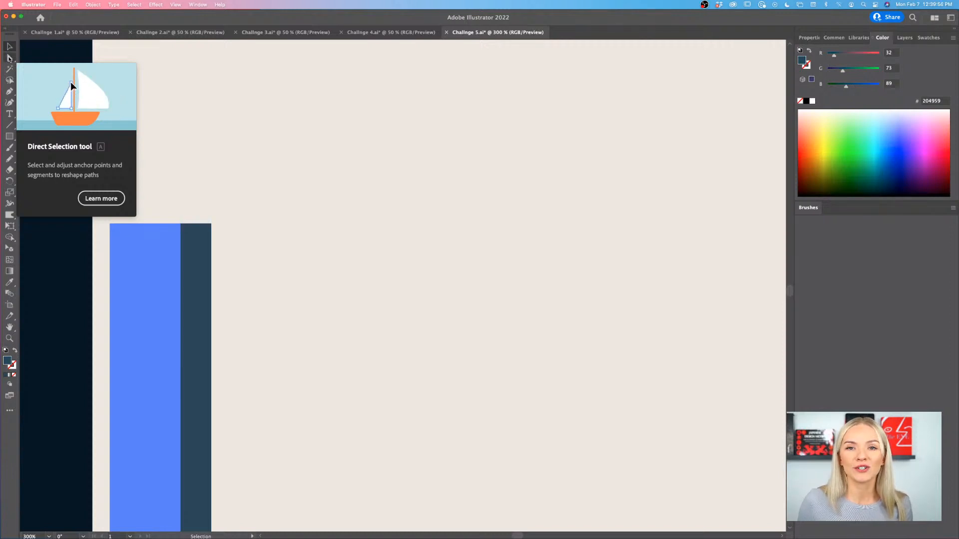
{"action": "left_click", "coordinate": [9, 59]}
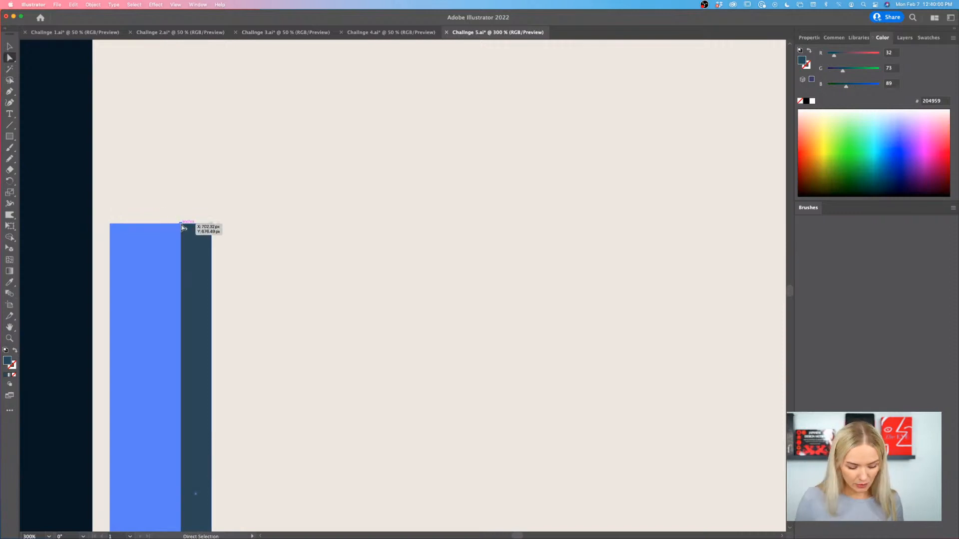
{"action": "left_click_drag", "start_coordinate": [182, 226], "coordinate": [183, 240]}
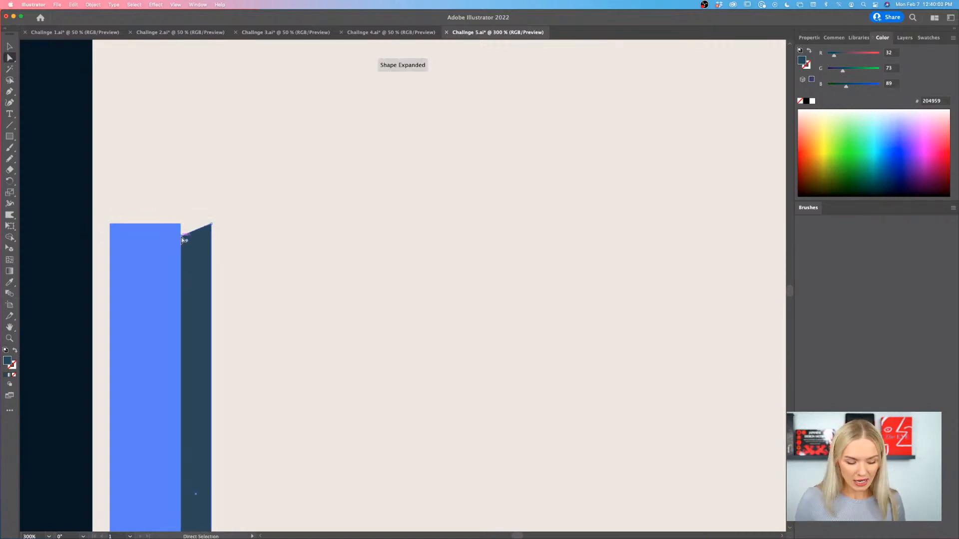
- Lower the blue bar's upper-right anchor point to meet the teal bar's lowered corner, then deselect the shape
{"action": "scroll", "coordinate": [185, 241], "scroll_direction": "up", "scroll_amount": 3}
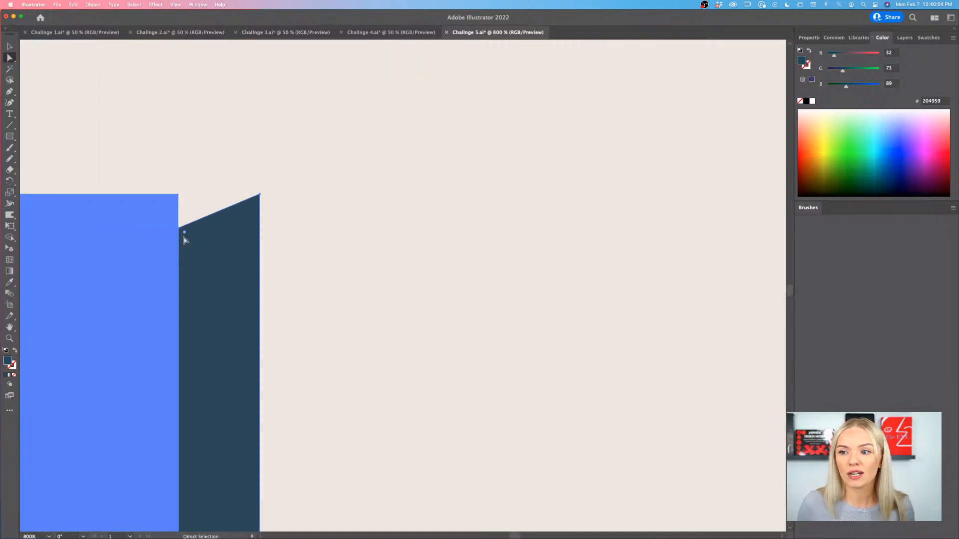
{"action": "scroll", "coordinate": [185, 241], "scroll_direction": "left", "scroll_amount": 3}
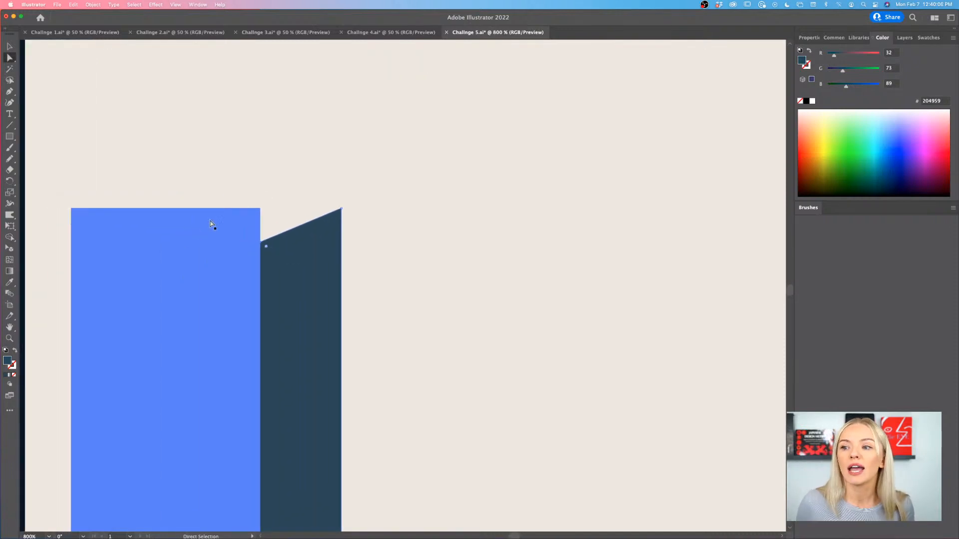
{"action": "left_click_drag", "start_coordinate": [261, 209], "coordinate": [262, 242]}
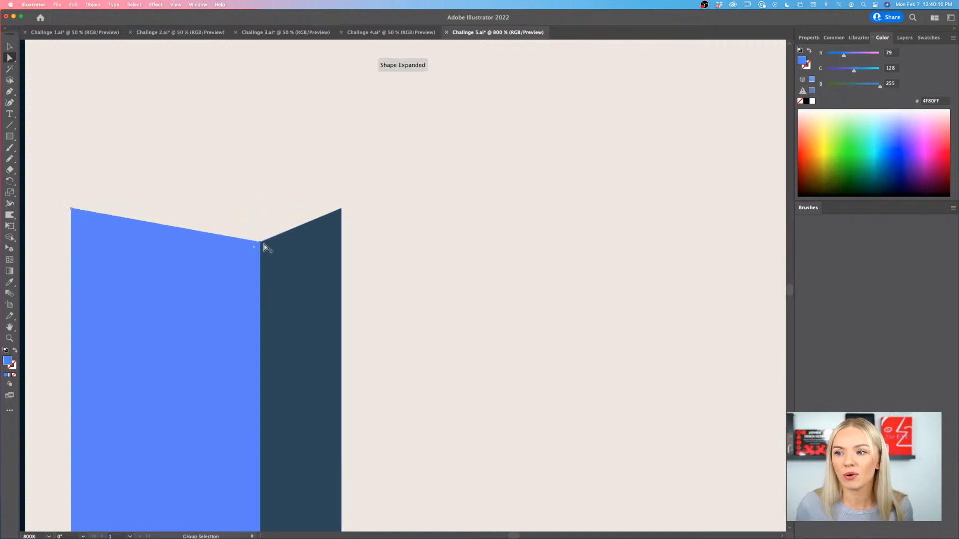
{"action": "scroll", "coordinate": [262, 243], "scroll_direction": "down", "scroll_amount": 4}
{"action": "scroll", "coordinate": [257, 253], "scroll_direction": "down", "scroll_amount": 3}
{"action": "scroll", "coordinate": [257, 253], "scroll_direction": "right", "scroll_amount": 3}
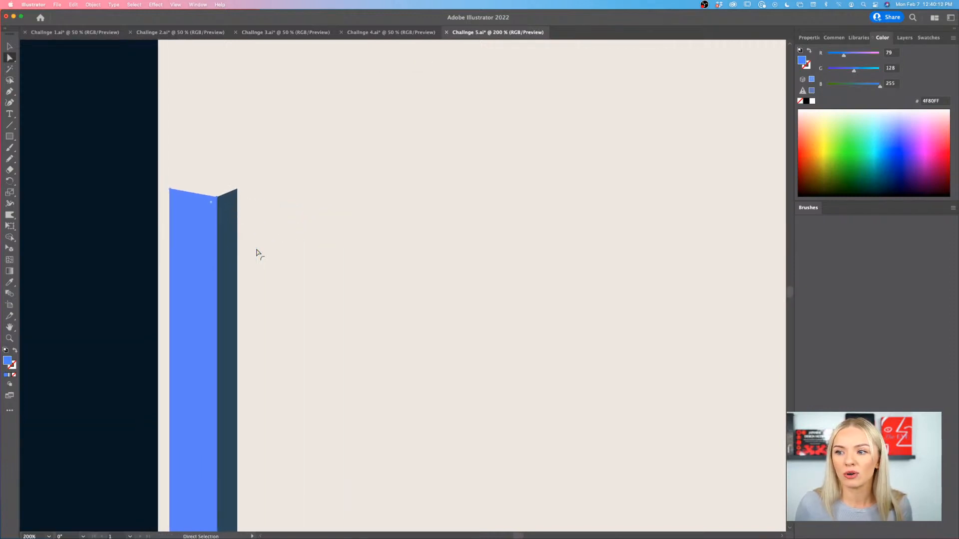
{"action": "left_click", "coordinate": [9, 46]}
{"action": "left_click", "coordinate": [206, 149]}
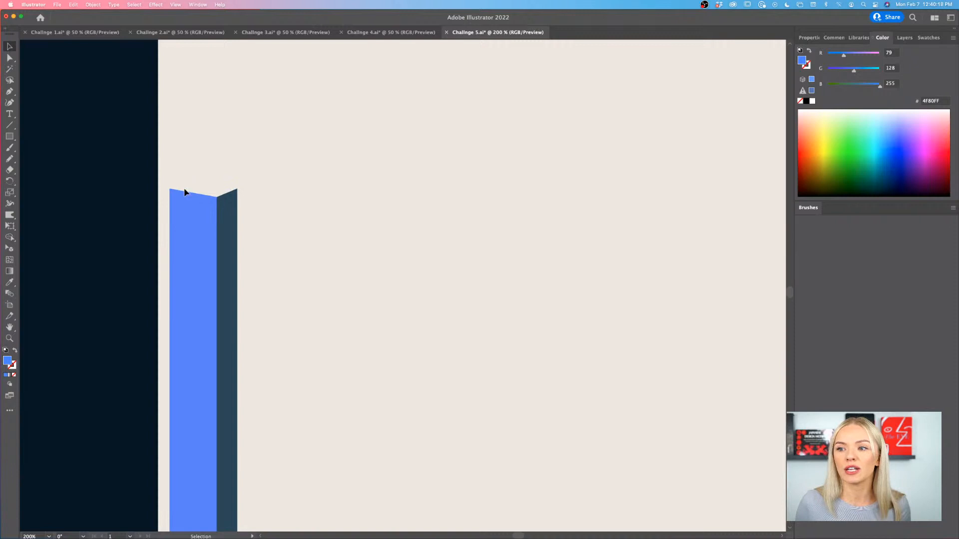
{"action": "scroll", "coordinate": [204, 190], "scroll_direction": "up", "scroll_amount": 5}
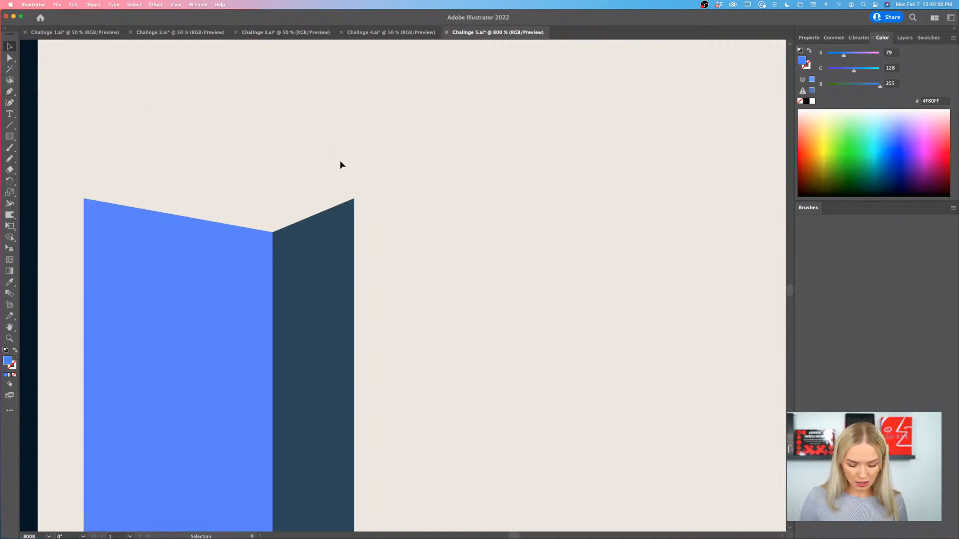
{"action": "left_click", "coordinate": [316, 242]}
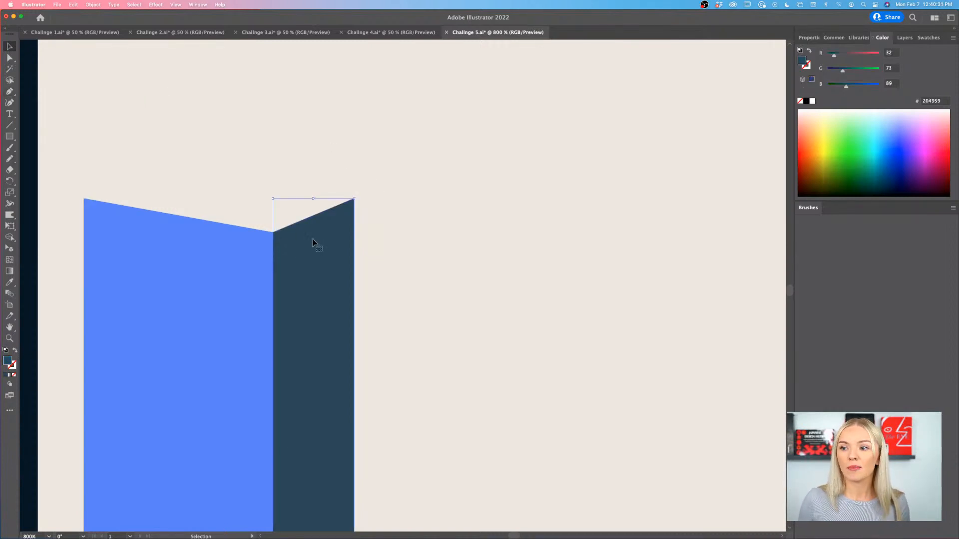
{"action": "left_click", "coordinate": [212, 274], "text": "shift"}
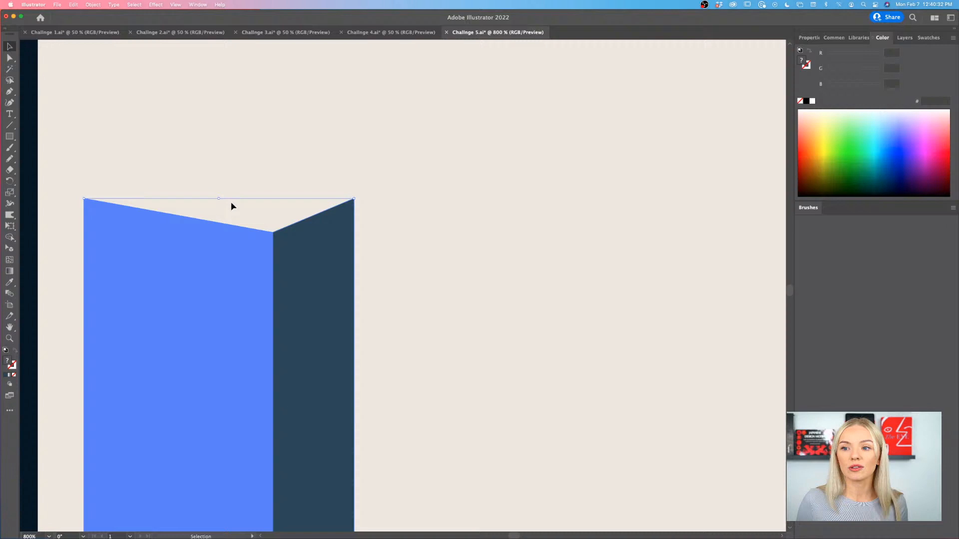
{"action": "left_click", "coordinate": [232, 235]}
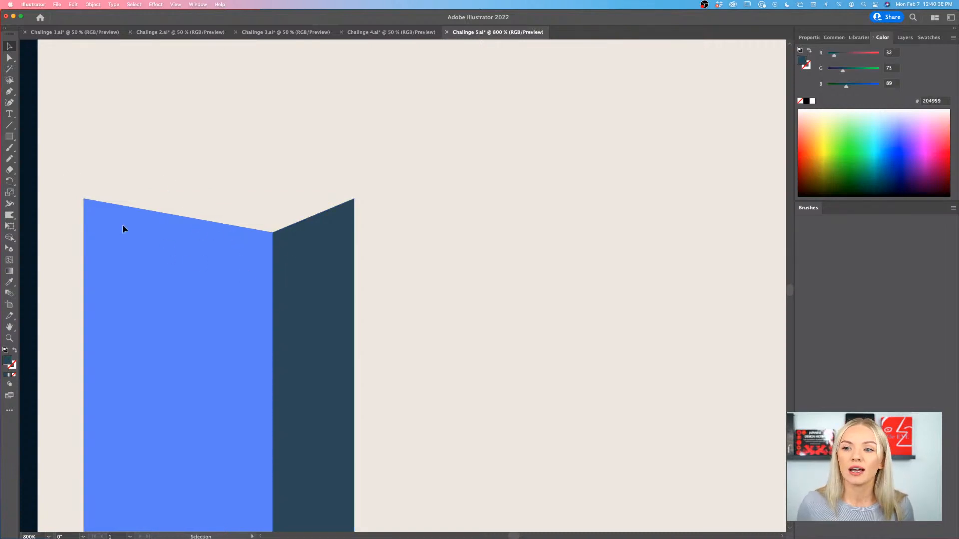
- Draw a closed four-sided top face with the Pen tool, joining the two bars' upper corners and a raised back corner
{"action": "left_click", "coordinate": [9, 91]}
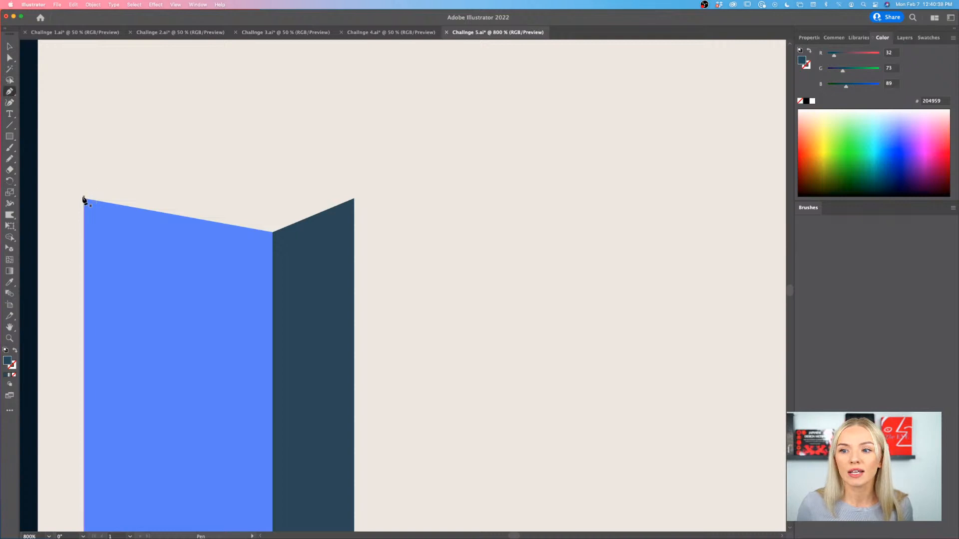
{"action": "left_click", "coordinate": [84, 199]}
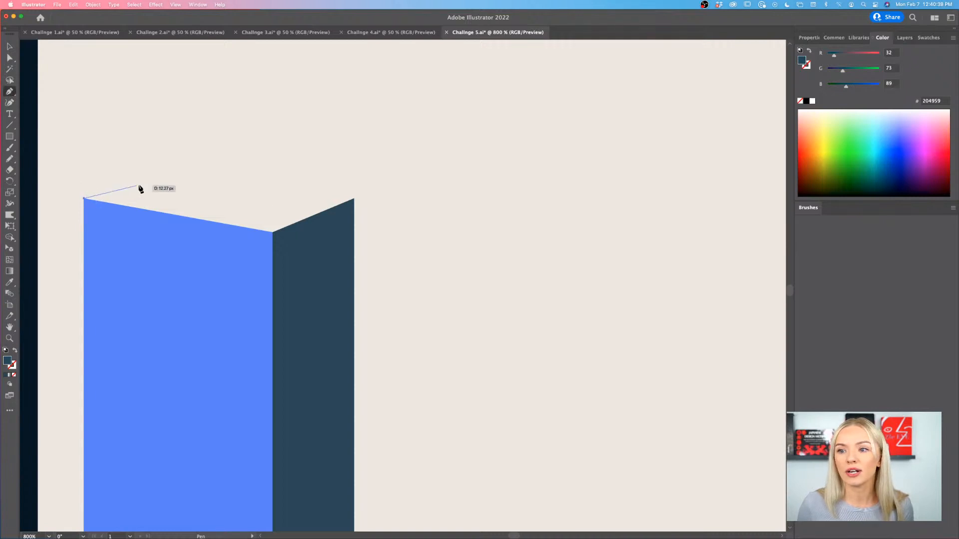
{"action": "left_click", "coordinate": [167, 175]}
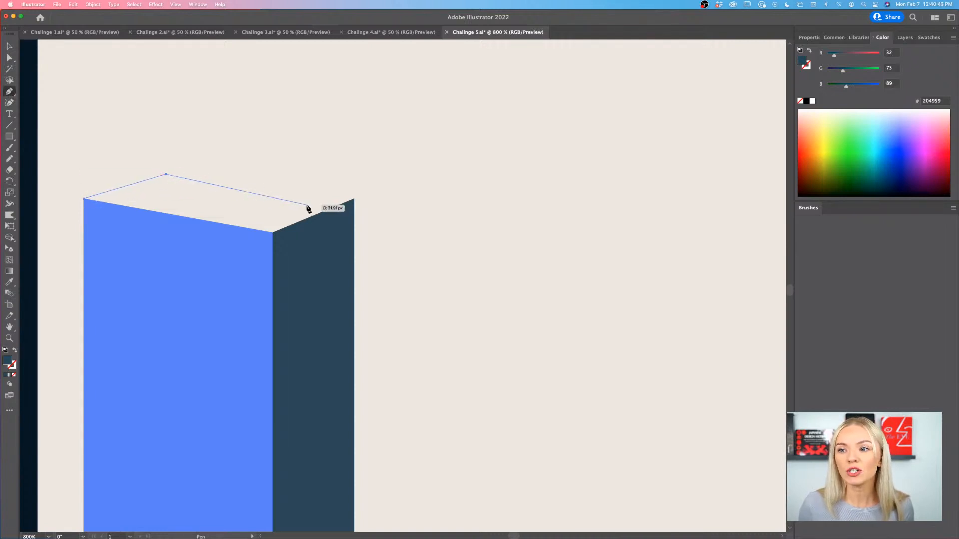
{"action": "left_click", "coordinate": [354, 198]}
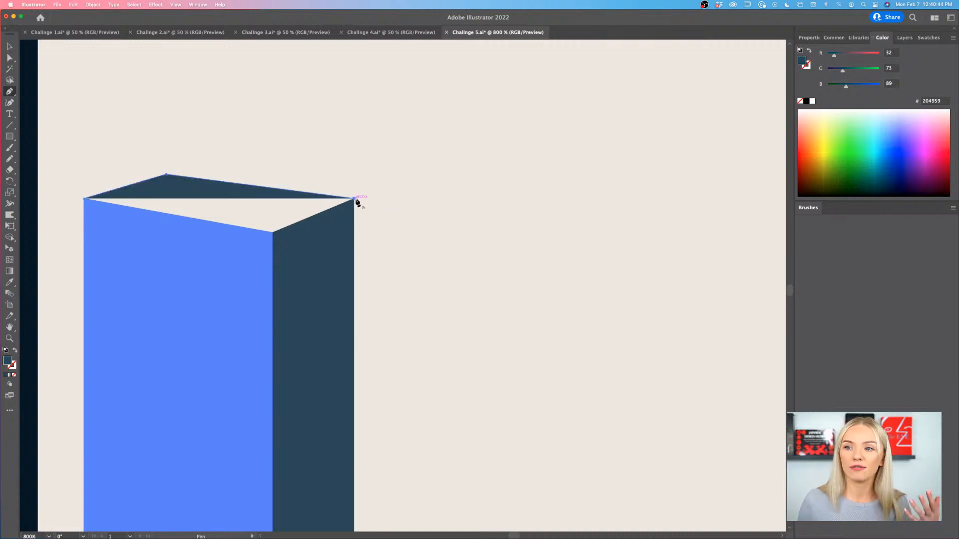
{"action": "left_click", "coordinate": [272, 232]}
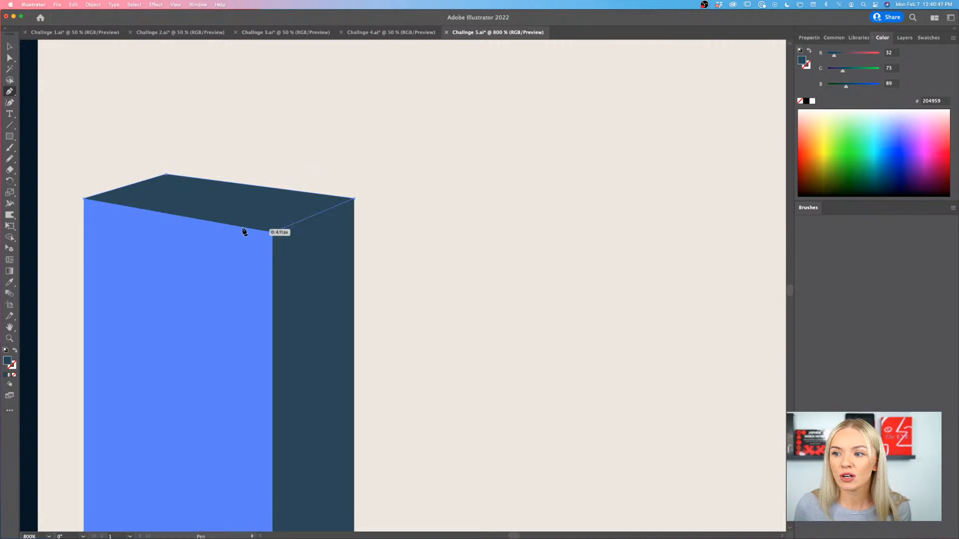
{"action": "left_click", "coordinate": [85, 199]}
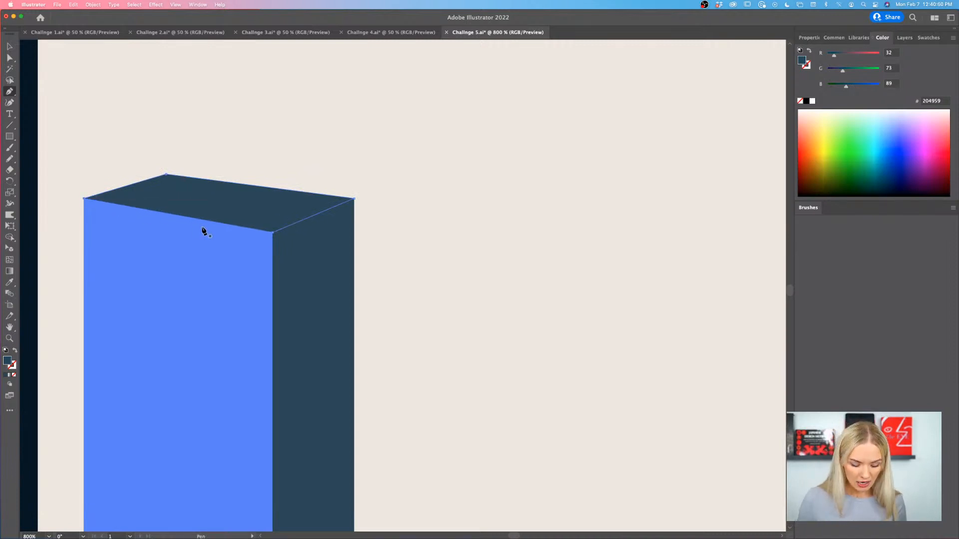
- Move the top face's back corner anchor slightly up and to the right to refine the perspective, then deselect the shape
{"action": "key", "text": "super+minus"}
{"action": "key", "text": "super+minus"}
{"action": "key", "text": "super+minus"}
{"action": "key", "text": "super+minus"}
{"action": "key", "text": "super+minus"}
{"action": "key", "text": "super+minus"}
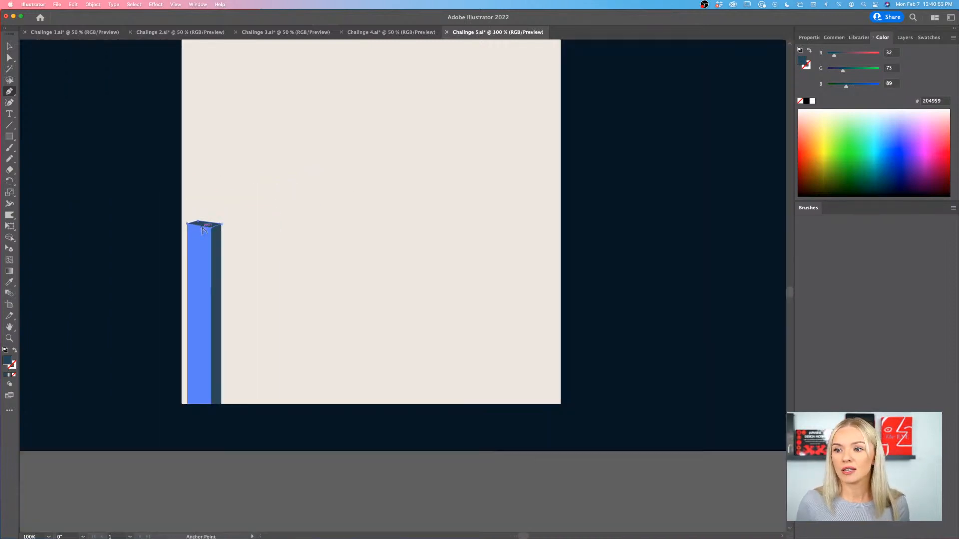
{"action": "key", "text": "v"}
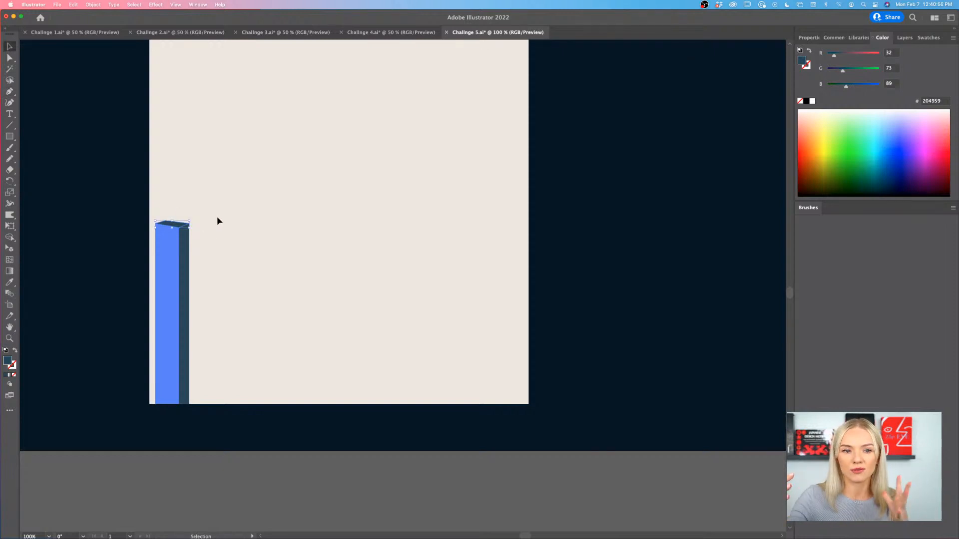
{"action": "key", "text": "super+equal"}
{"action": "key", "text": "super+equal"}
{"action": "key", "text": "super+equal"}
{"action": "key", "text": "super+equal"}
{"action": "key", "text": "super+equal"}
{"action": "key", "text": "super+equal"}
{"action": "key", "text": "super+equal"}
{"action": "key", "text": "super+equal"}
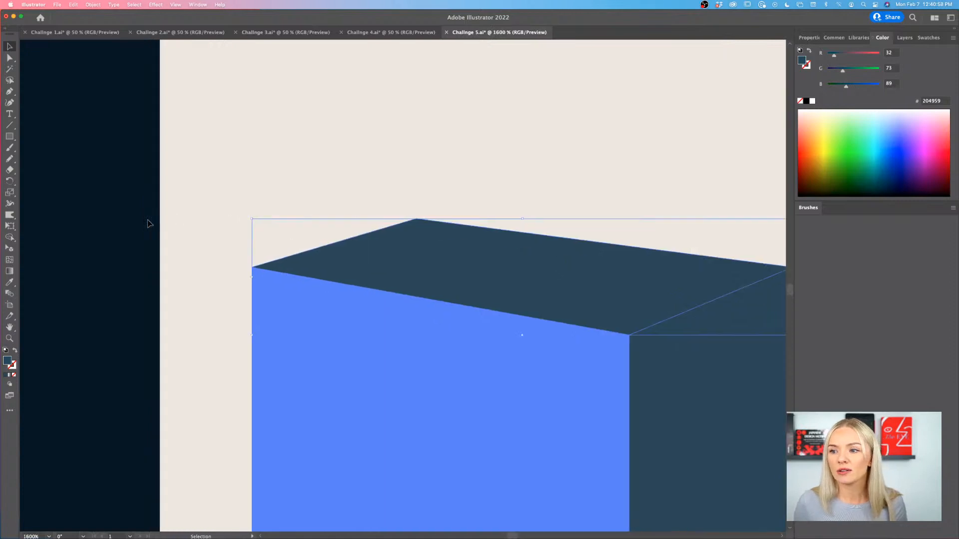
{"action": "key", "text": "a"}
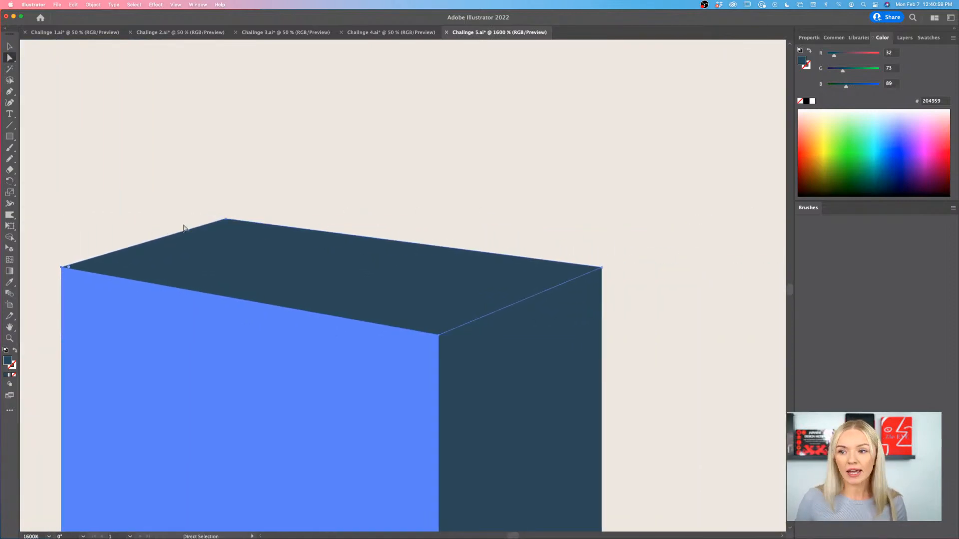
{"action": "left_click", "coordinate": [226, 220]}
{"action": "left_click_drag", "start_coordinate": [226, 220], "coordinate": [232, 212]}
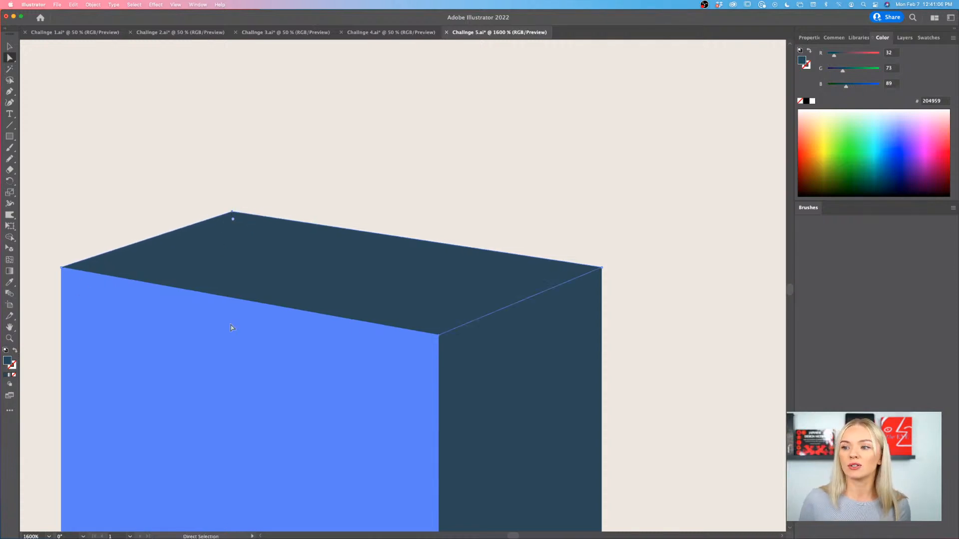
{"action": "left_click", "coordinate": [618, 241]}
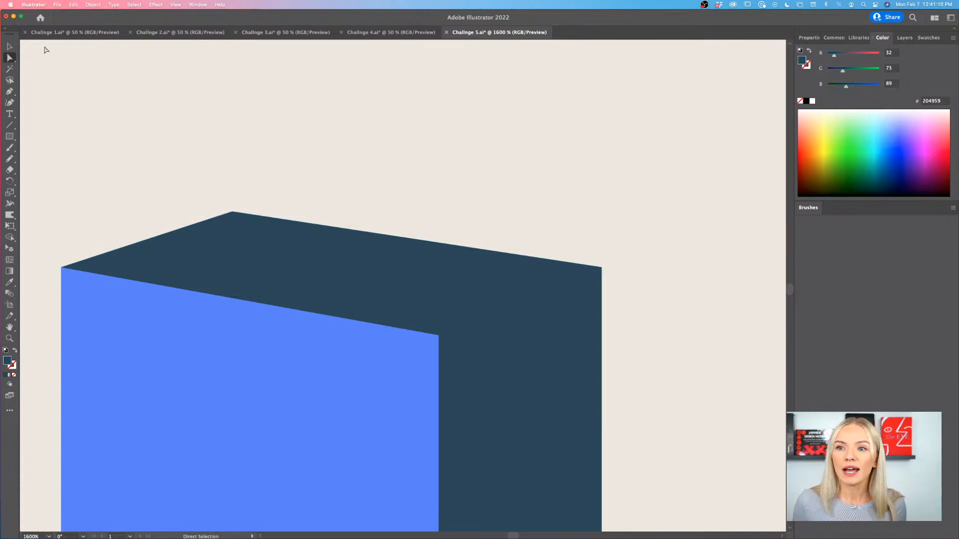
- Recolor the column's top face with the dark navy 011826 sampled from the reference poster's stripe, then deselect it
{"action": "key", "text": "v"}
{"action": "left_click", "coordinate": [206, 238]}
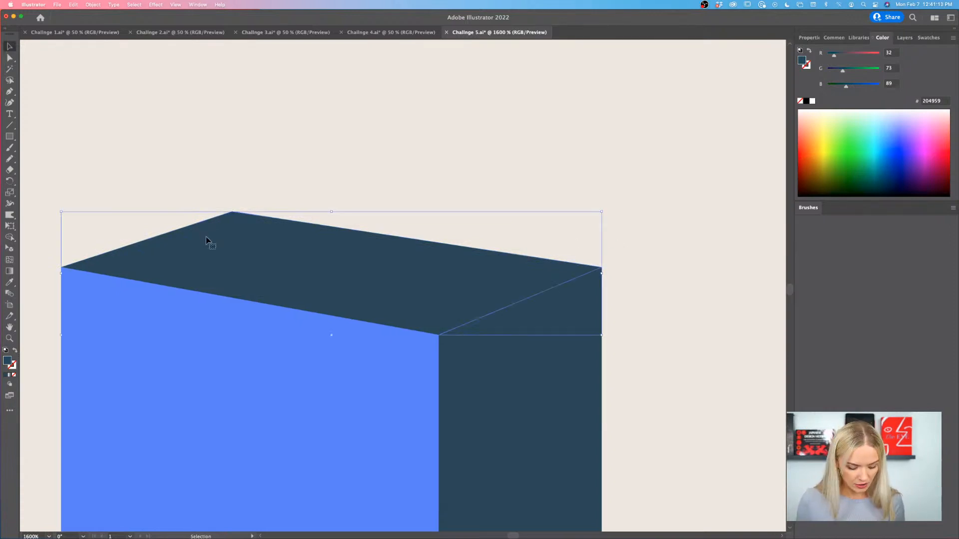
{"action": "scroll", "coordinate": [205, 237], "scroll_direction": "down", "scroll_amount": 10}
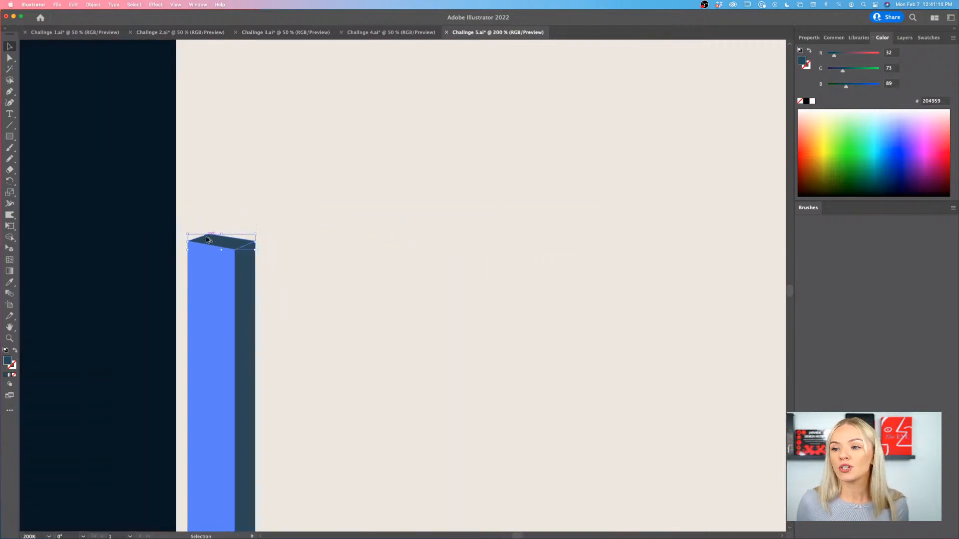
{"action": "scroll", "coordinate": [205, 238], "scroll_direction": "down", "scroll_amount": 5}
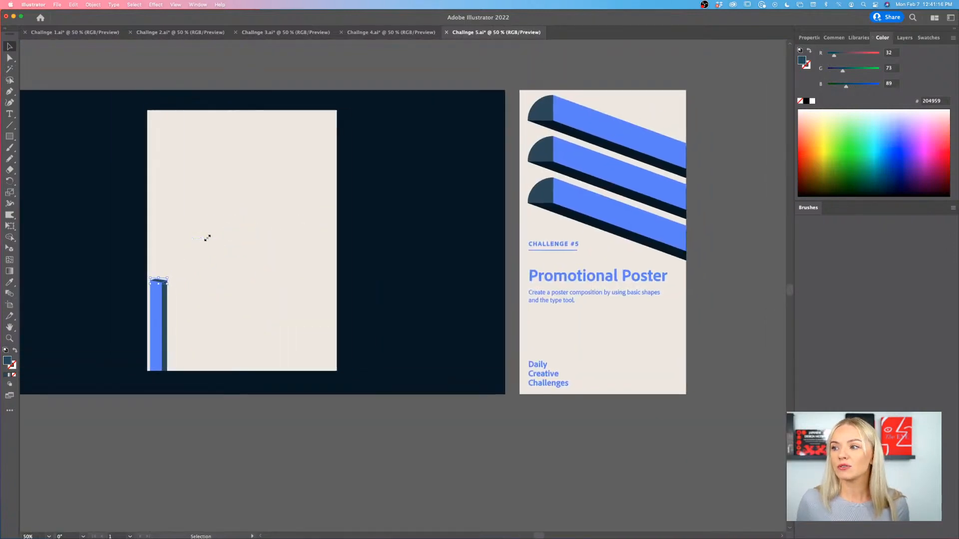
{"action": "scroll", "coordinate": [206, 237], "scroll_direction": "up", "scroll_amount": 2}
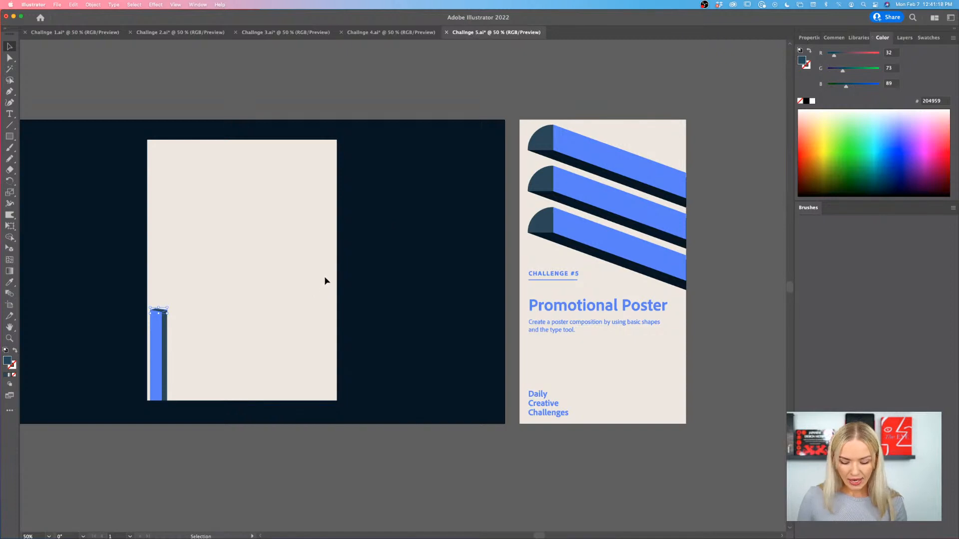
{"action": "key", "text": "i"}
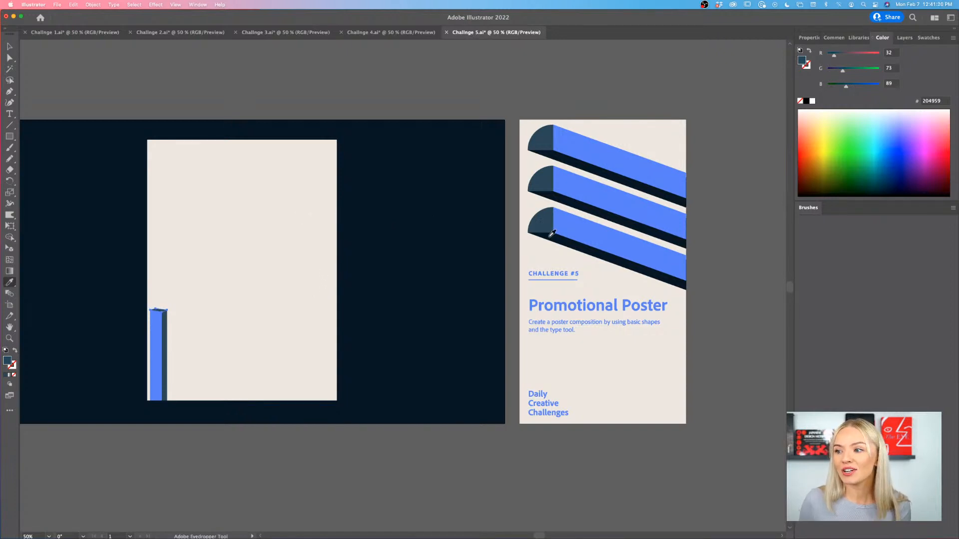
{"action": "left_click", "coordinate": [552, 234]}
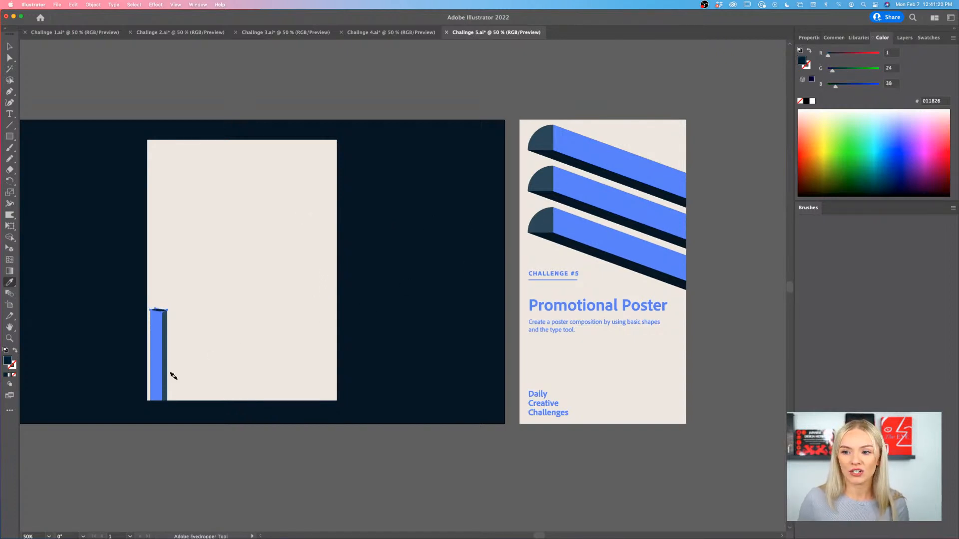
{"action": "scroll", "coordinate": [174, 376], "scroll_direction": "up", "scroll_amount": 2}
{"action": "scroll", "coordinate": [176, 376], "scroll_direction": "up", "scroll_amount": 3}
{"action": "key", "text": "v"}
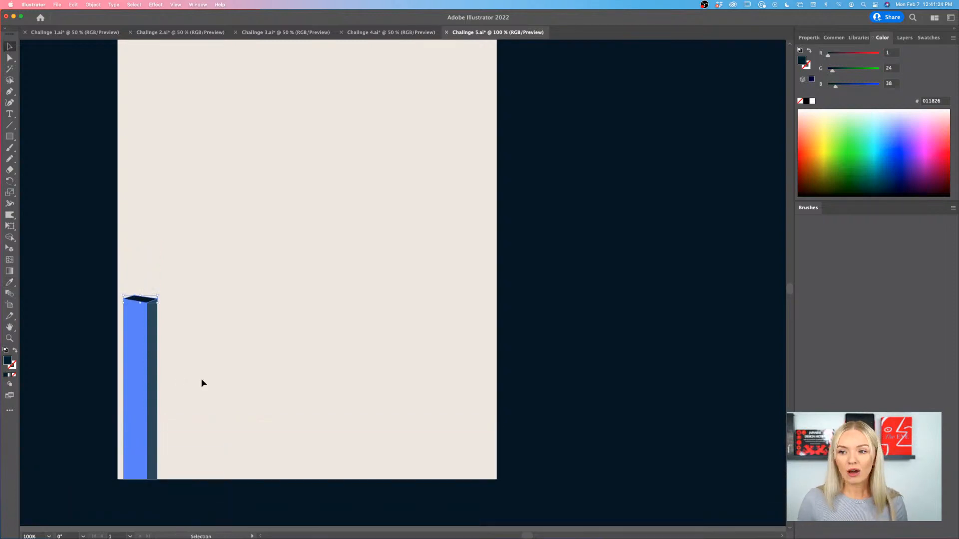
{"action": "left_click", "coordinate": [201, 379]}
- Unlock all objects, then lock the beige poster and the navy background again so only the column stays editable
{"action": "scroll", "coordinate": [200, 378], "scroll_direction": "down", "scroll_amount": 2}
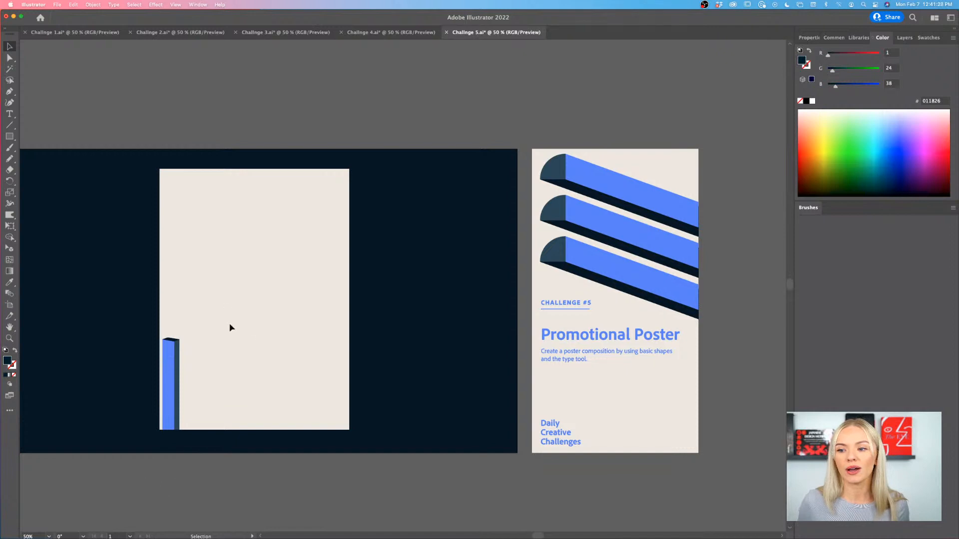
{"action": "scroll", "coordinate": [255, 348], "scroll_direction": "left", "scroll_amount": 1}
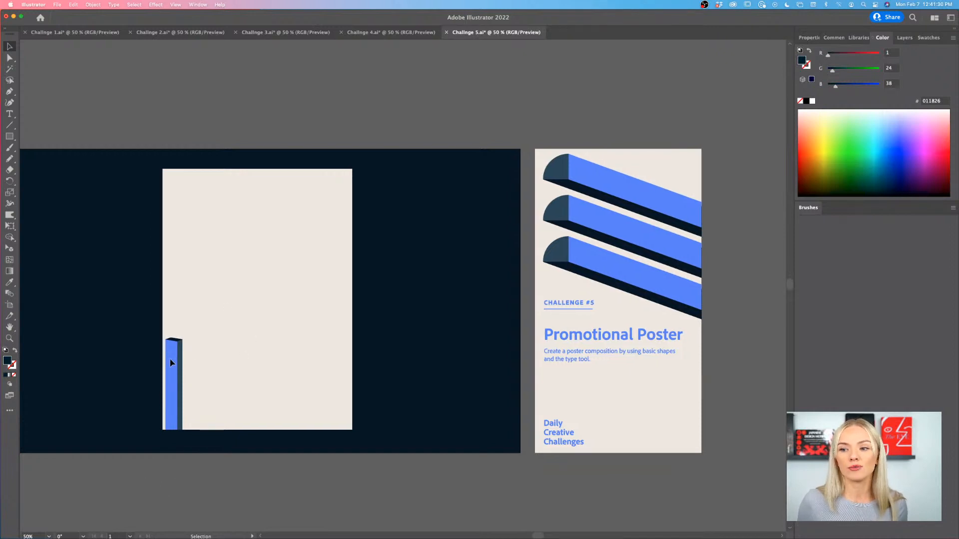
{"action": "scroll", "coordinate": [173, 365], "scroll_direction": "up", "scroll_amount": 1, "text": "alt"}
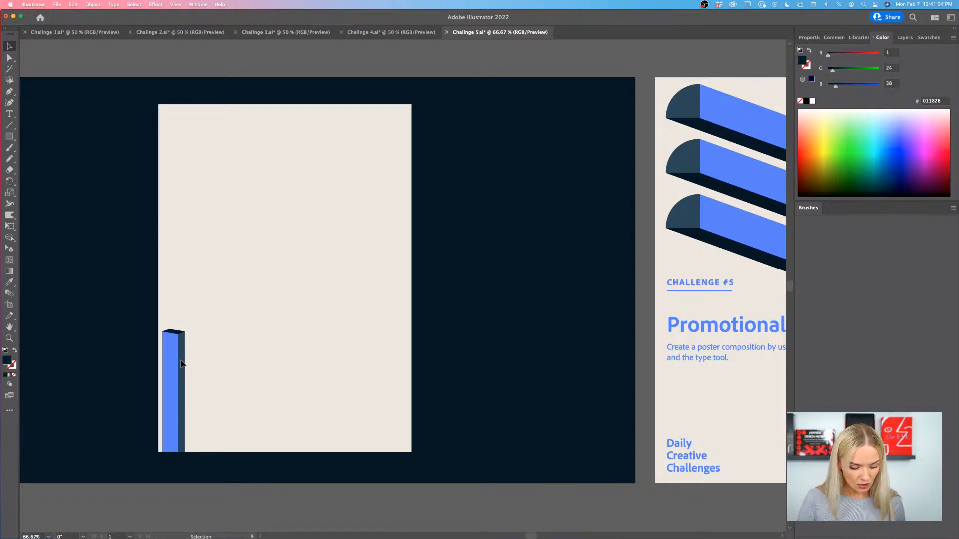
{"action": "key", "text": "alt+super+2"}
{"action": "left_click", "coordinate": [198, 496]}
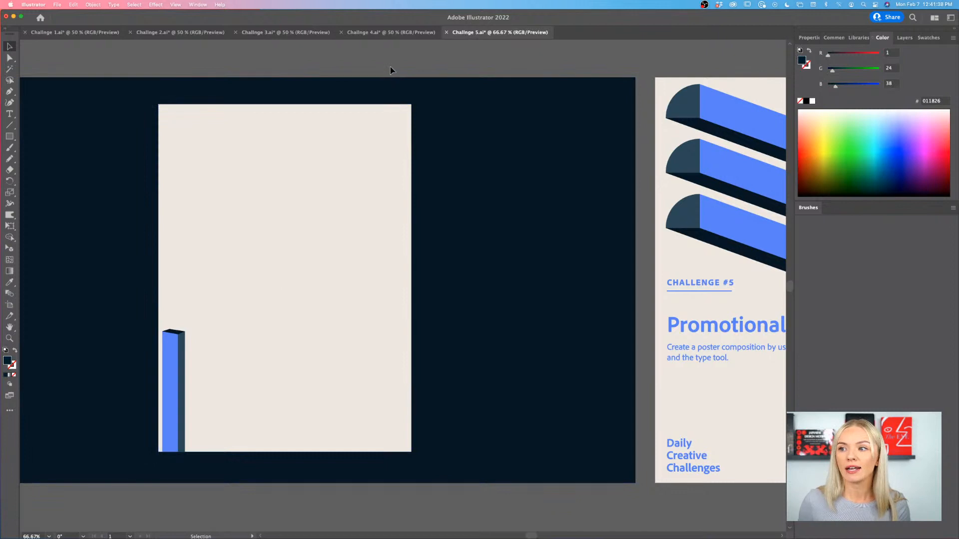
{"action": "left_click_drag", "start_coordinate": [356, 119], "coordinate": [355, 119]}
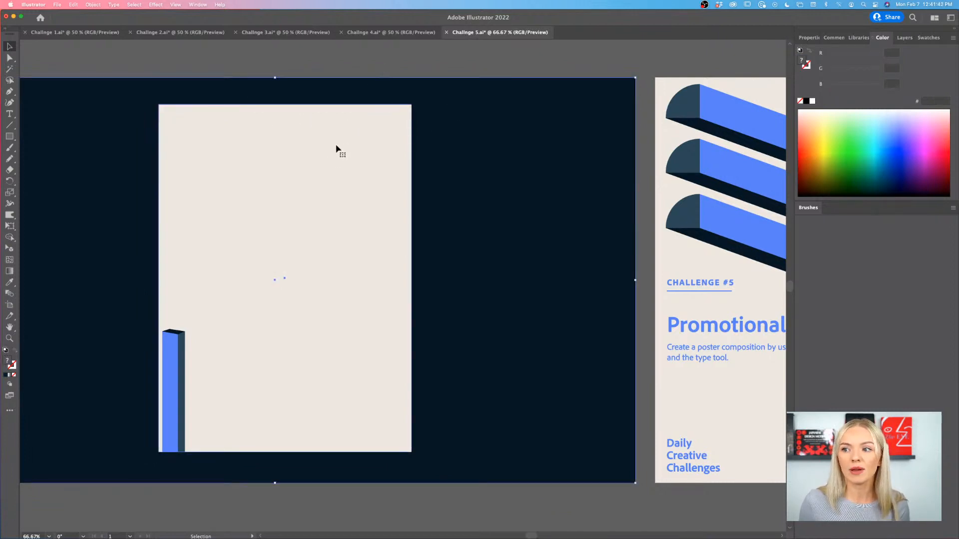
{"action": "key", "text": "super+2"}
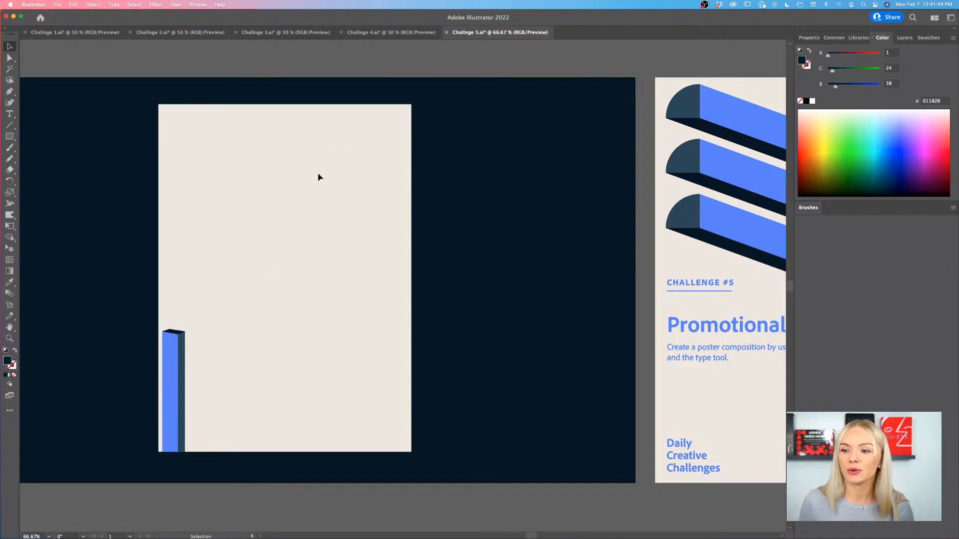
{"action": "left_click", "coordinate": [176, 339]}
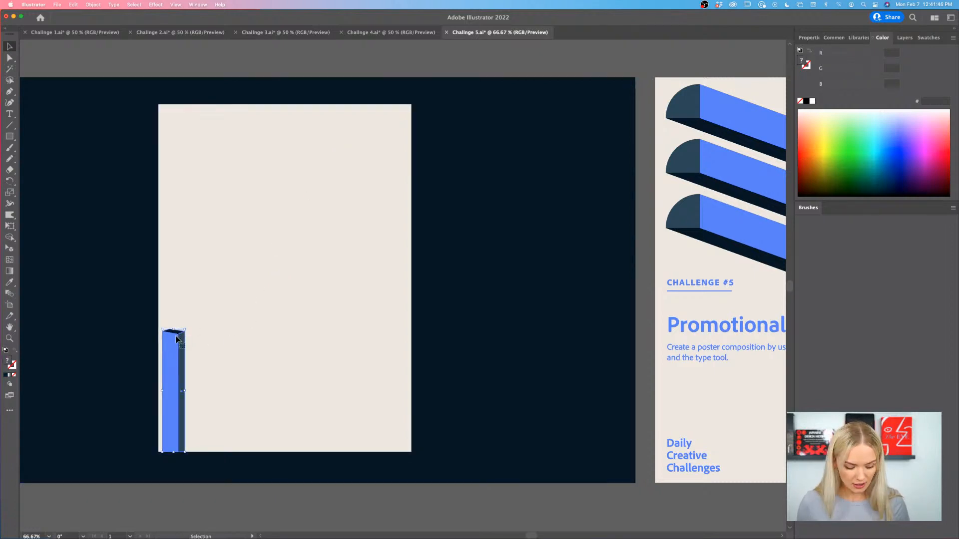
{"action": "scroll", "coordinate": [176, 339], "scroll_direction": "up", "scroll_amount": 5}
{"action": "left_click_drag", "start_coordinate": [192, 336], "coordinate": [271, 232]}
{"action": "key", "text": "super+1"}
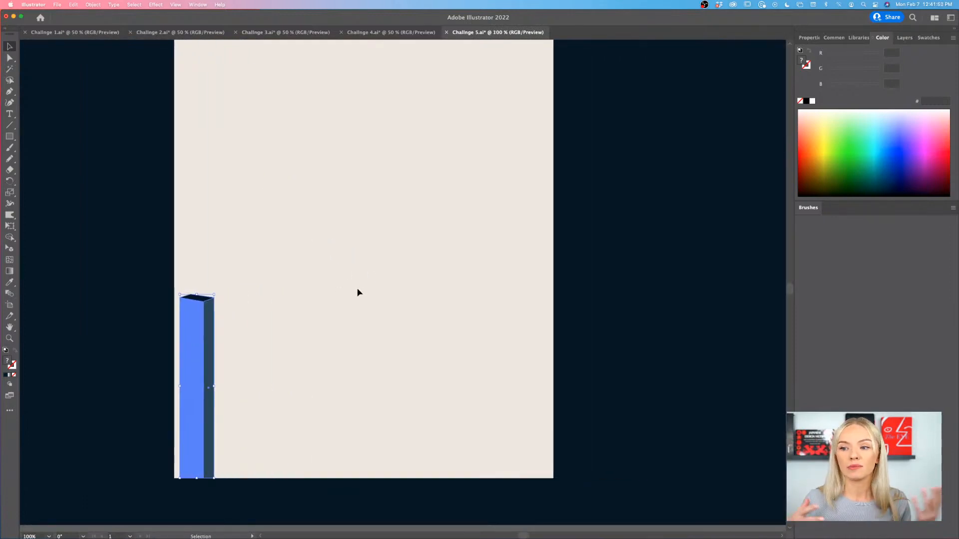
{"action": "left_click", "coordinate": [357, 293]}
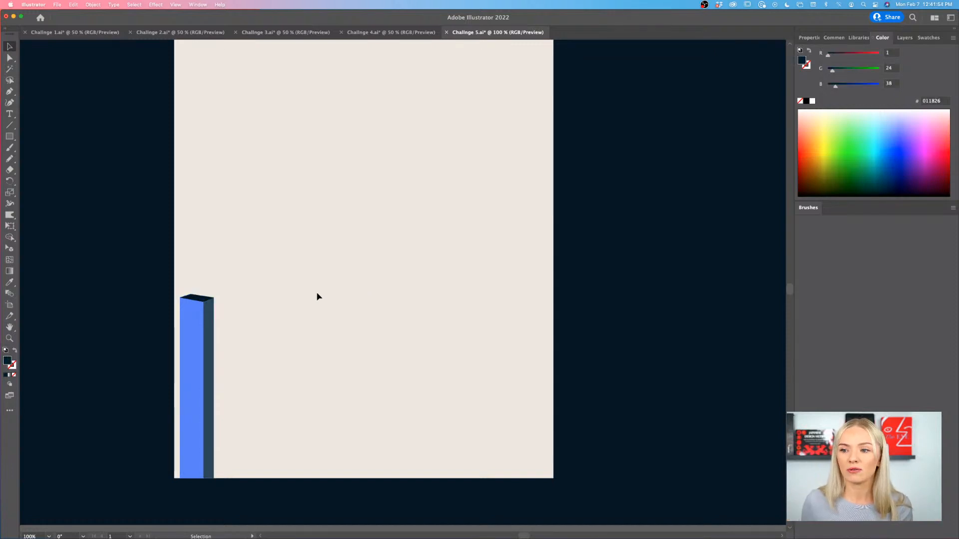
- Move the teal side face away from the column and undo the move
{"action": "left_click_drag", "start_coordinate": [210, 312], "coordinate": [282, 318]}
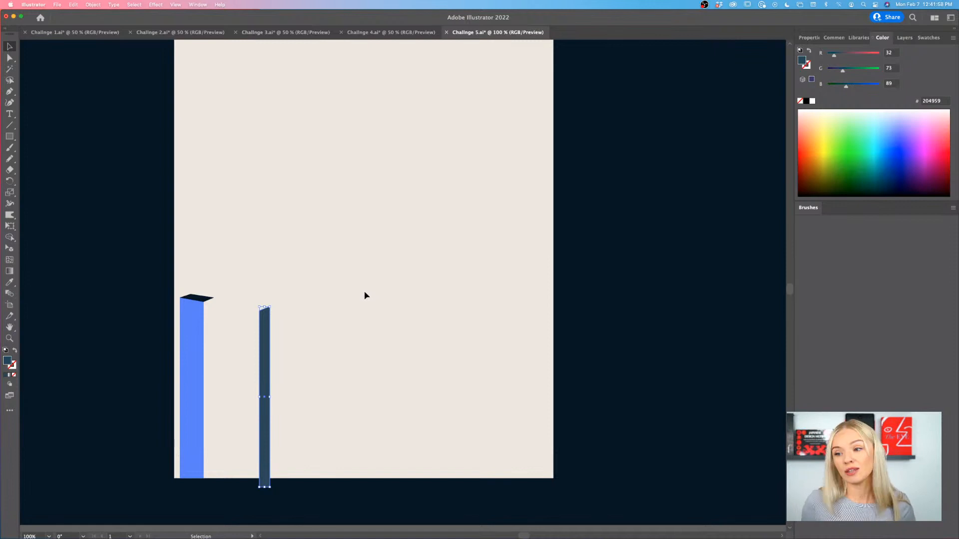
{"action": "key", "text": "a"}
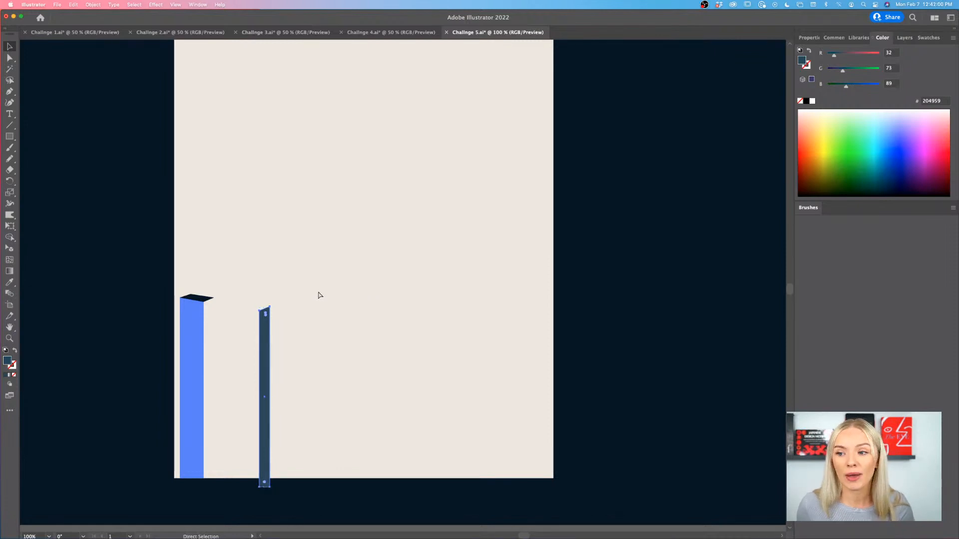
{"action": "key", "text": "super+z"}
{"action": "key", "text": "v"}
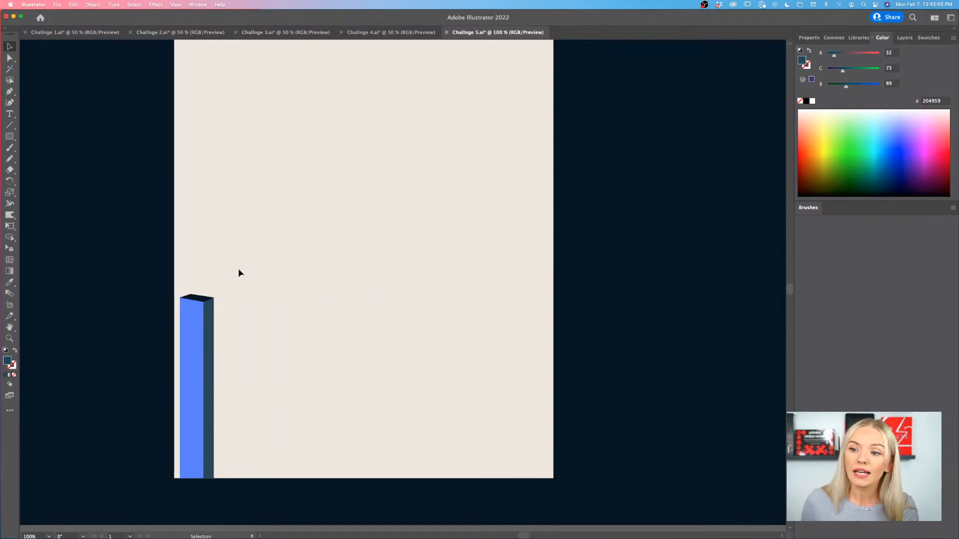
- Group the column's three faces and shift the whole column slightly to the right
{"action": "left_click", "coordinate": [181, 334]}
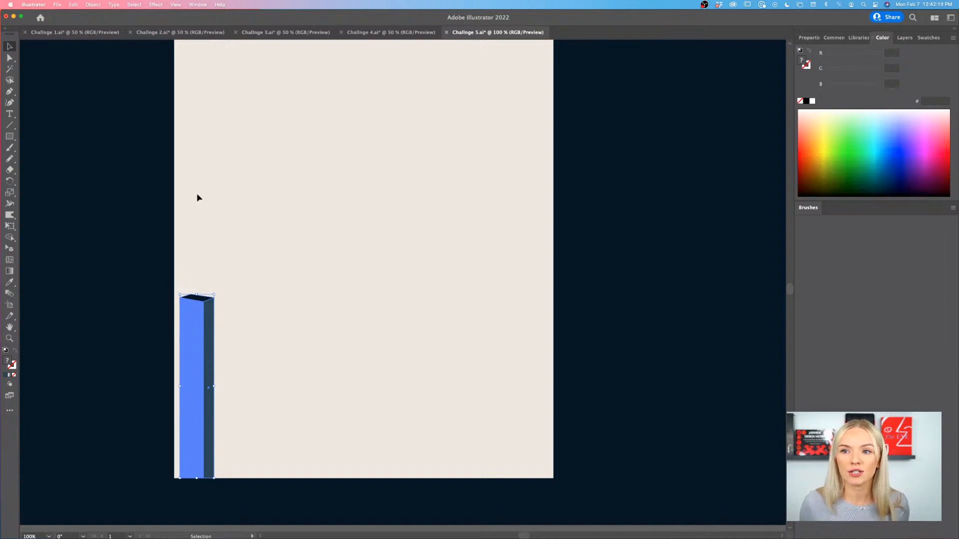
{"action": "key", "text": "a"}
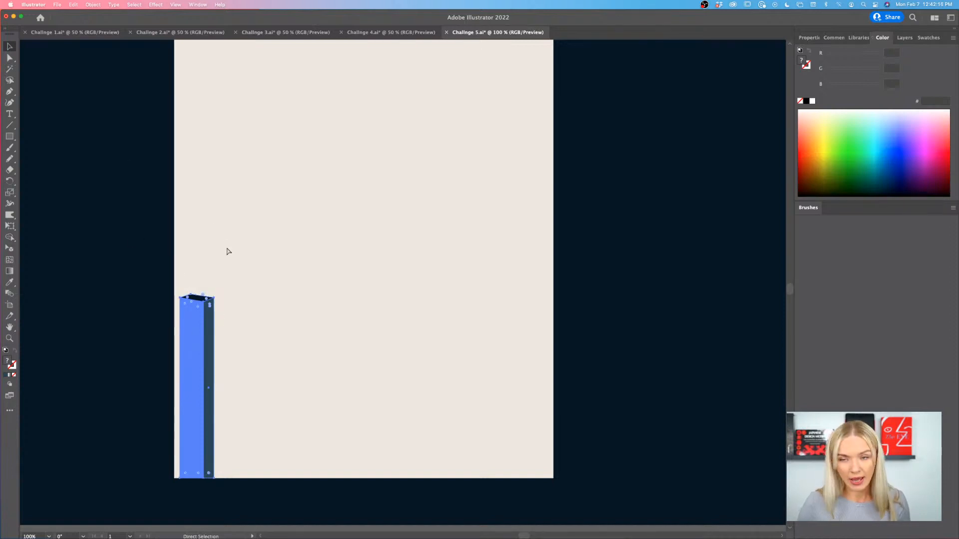
{"action": "key", "text": "v"}
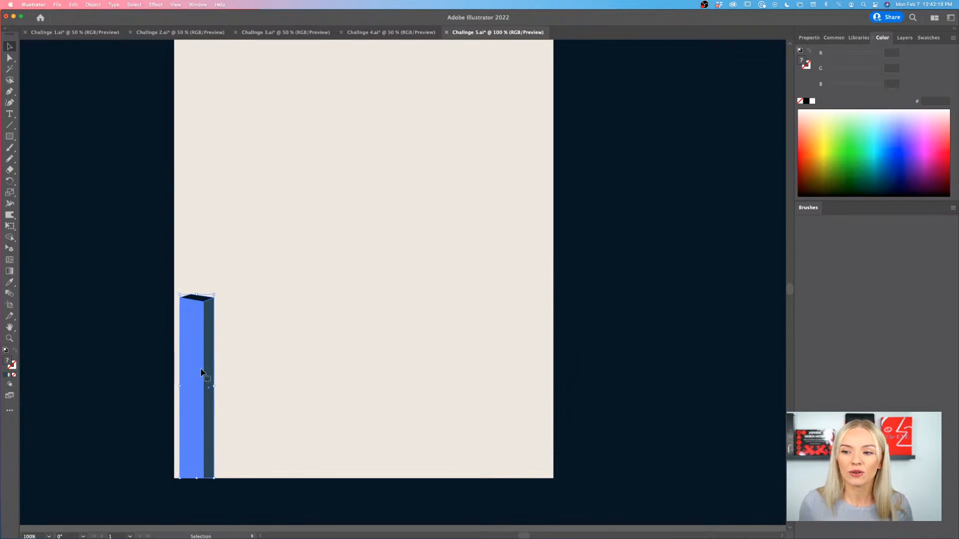
{"action": "mouse_move", "coordinate": [195, 368]}
{"action": "left_mouse_down"}
{"action": "mouse_move", "coordinate": [238, 348]}
{"action": "mouse_move", "coordinate": [203, 368]}
{"action": "left_mouse_up"}
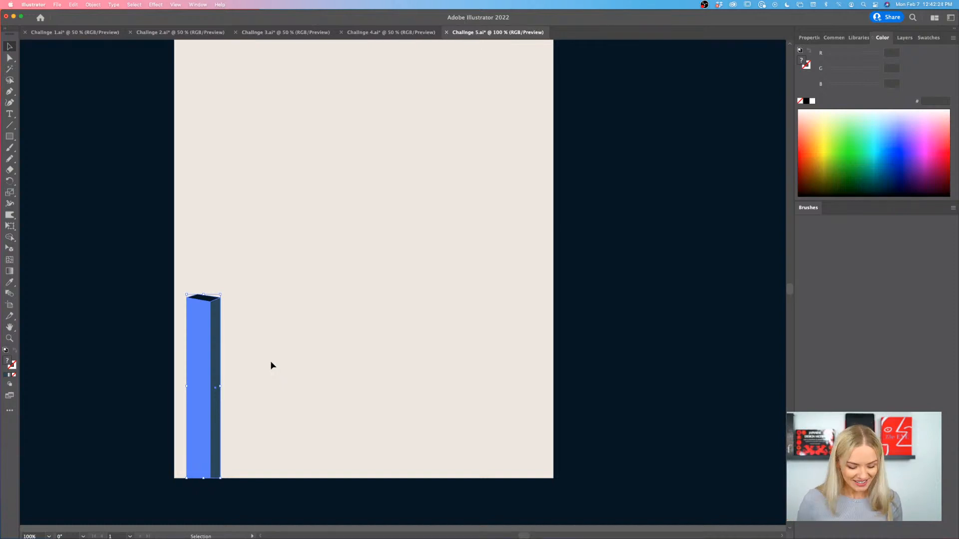
- Duplicate the column five times to the right to form a row of six along the poster's lower edge
{"action": "left_click_drag", "start_coordinate": [199, 328], "coordinate": [436, 340]}
{"action": "scroll", "coordinate": [435, 340], "scroll_direction": "down", "scroll_amount": 2}
{"action": "scroll", "coordinate": [435, 339], "scroll_direction": "right", "scroll_amount": 2}
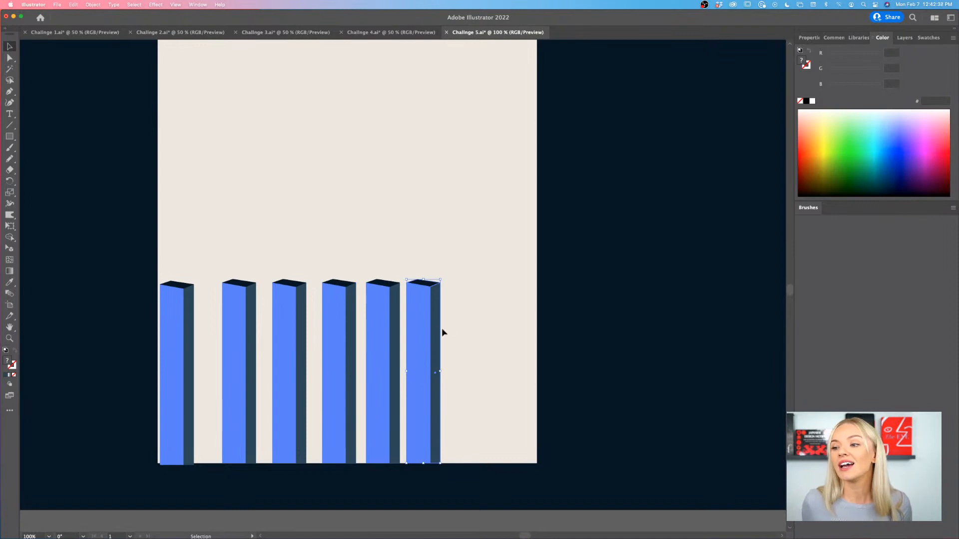
- Lower the five copied columns by different amounts to stagger their tops, and move the second and third columns to the right
{"action": "left_click_drag", "start_coordinate": [432, 319], "coordinate": [432, 333]}
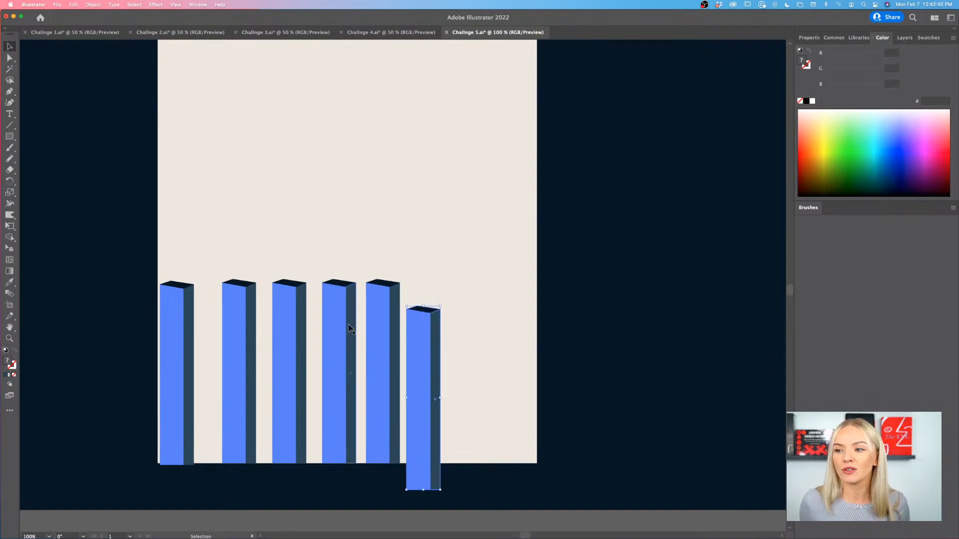
{"action": "left_click_drag", "start_coordinate": [348, 326], "coordinate": [335, 352]}
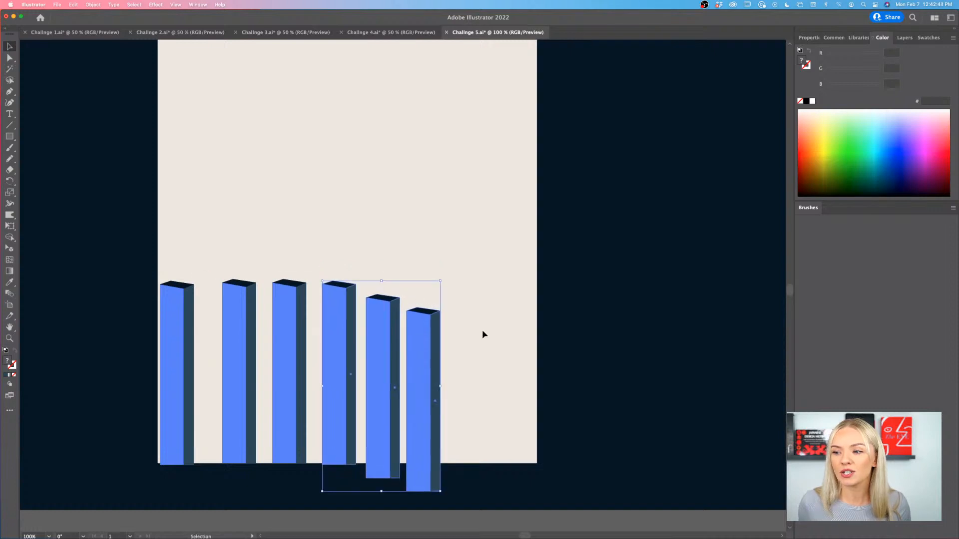
{"action": "left_click_drag", "start_coordinate": [287, 324], "coordinate": [294, 334]}
{"action": "mouse_move", "coordinate": [229, 323]}
{"action": "left_mouse_down"}
{"action": "mouse_move", "coordinate": [243, 336]}
{"action": "mouse_move", "coordinate": [245, 322]}
{"action": "left_mouse_up"}
{"action": "left_click", "coordinate": [487, 306]}
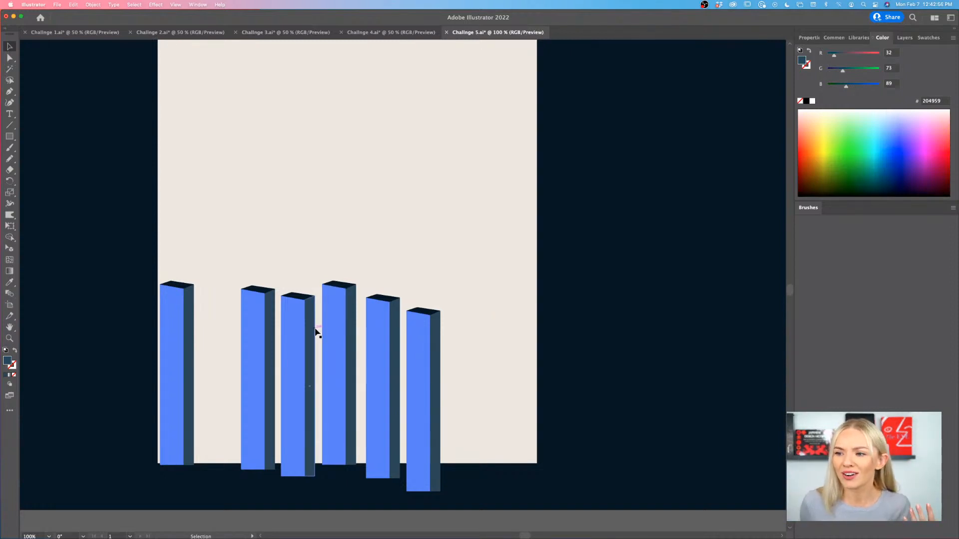
- Nudge the second and fifth columns slightly left to even out the spacing, then deselect
{"action": "left_click_drag", "start_coordinate": [261, 328], "coordinate": [258, 330]}
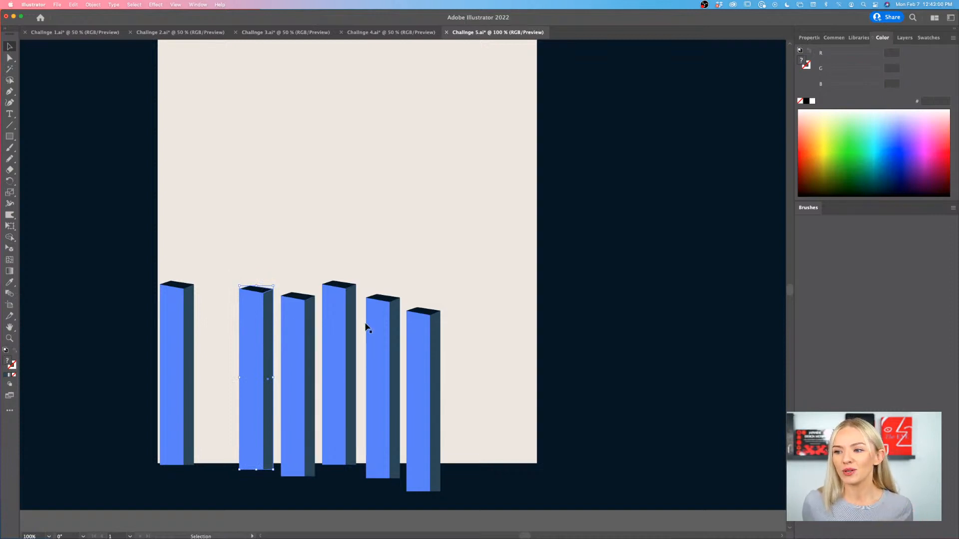
{"action": "left_click_drag", "start_coordinate": [369, 326], "coordinate": [368, 324]}
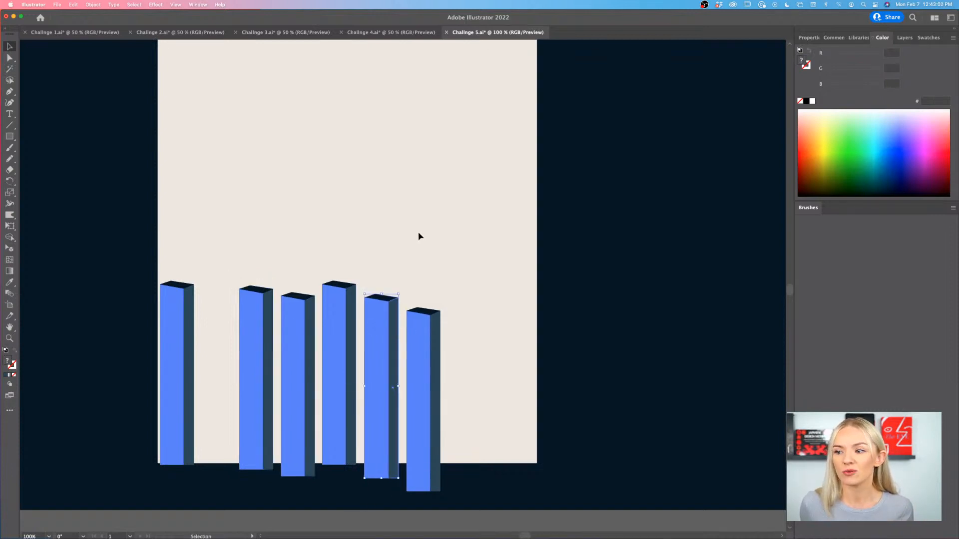
{"action": "left_click", "coordinate": [418, 277]}
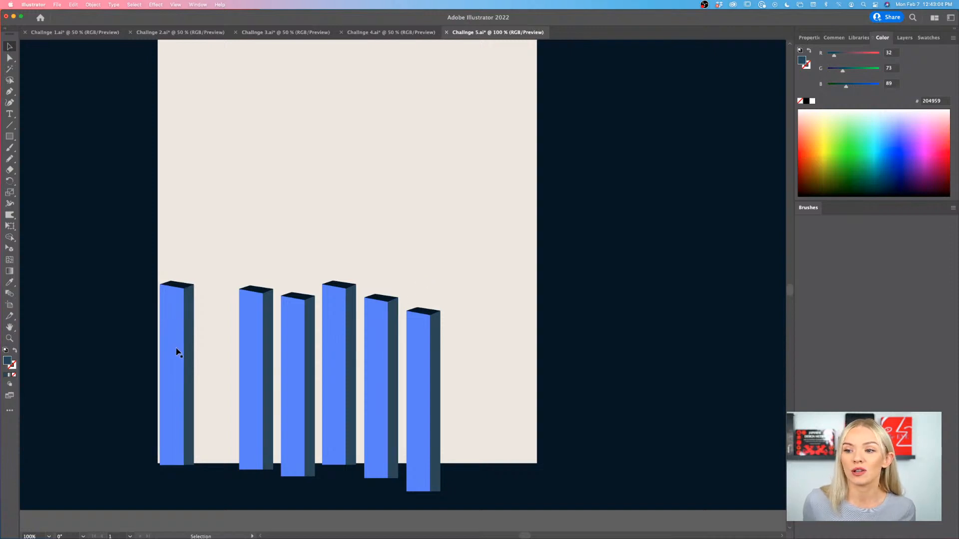
- Close the gaps between the six columns so they stand edge to edge with staggered tops
{"action": "left_click_drag", "start_coordinate": [178, 349], "coordinate": [220, 362]}
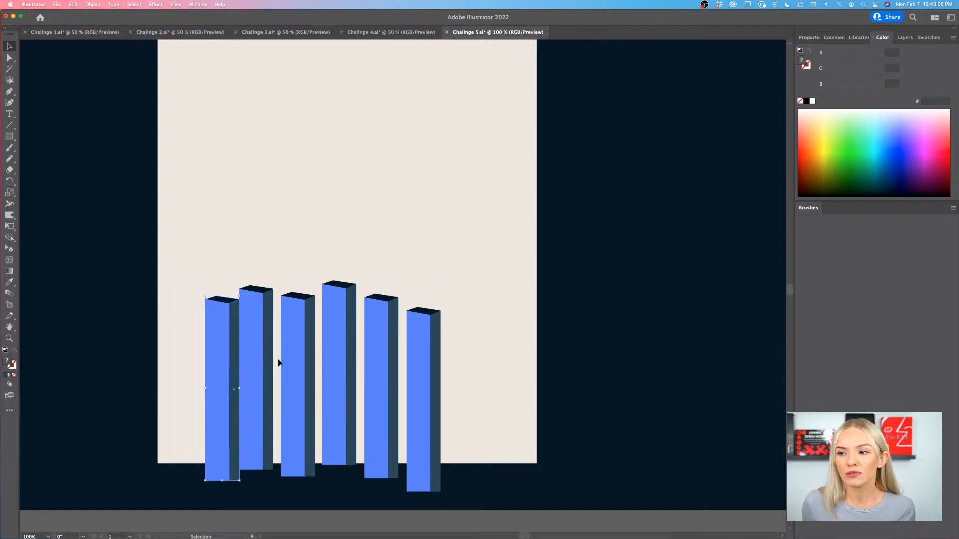
{"action": "left_click_drag", "start_coordinate": [303, 358], "coordinate": [323, 366]}
{"action": "left_click_drag", "start_coordinate": [385, 342], "coordinate": [360, 353]}
{"action": "left_click_drag", "start_coordinate": [421, 338], "coordinate": [391, 338]}
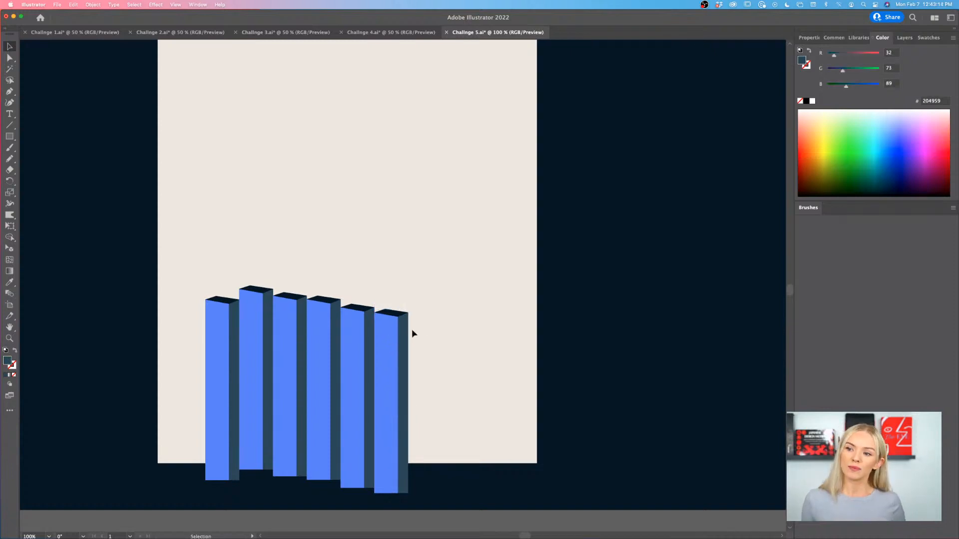
- Duplicate the last column three times to the right, edge to edge, with each copy higher than the previous one
{"action": "left_click", "coordinate": [406, 344]}
{"action": "left_click_drag", "start_coordinate": [389, 349], "coordinate": [493, 334]}
{"action": "scroll", "coordinate": [518, 382], "scroll_direction": "down", "scroll_amount": 1}
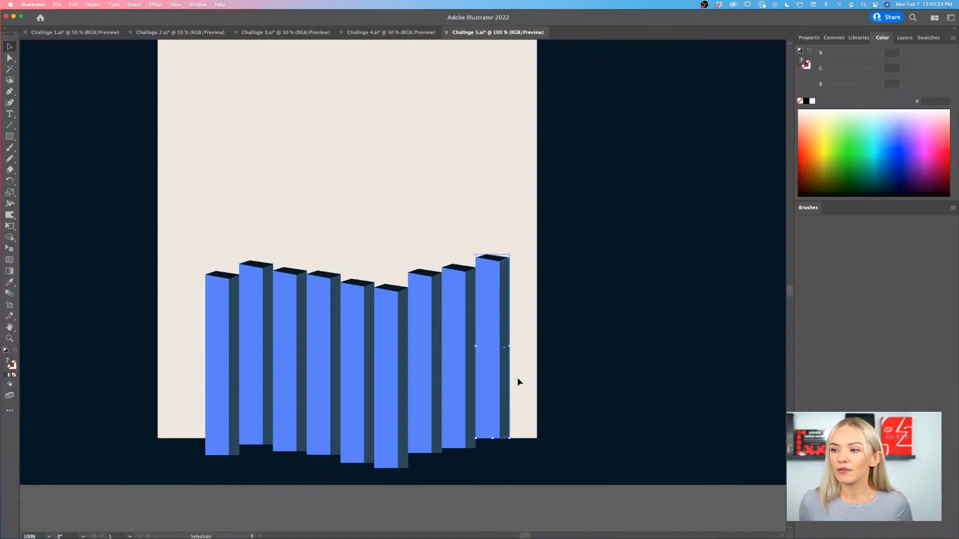
- Duplicate the rightmost column once more beside it, slightly higher and overhanging the poster's right edge
{"action": "key", "text": "super+equal"}
{"action": "key", "text": "super+minus"}
{"action": "left_click_drag", "start_coordinate": [494, 385], "coordinate": [528, 375]}
{"action": "scroll", "coordinate": [525, 427], "scroll_direction": "up", "scroll_amount": 4}
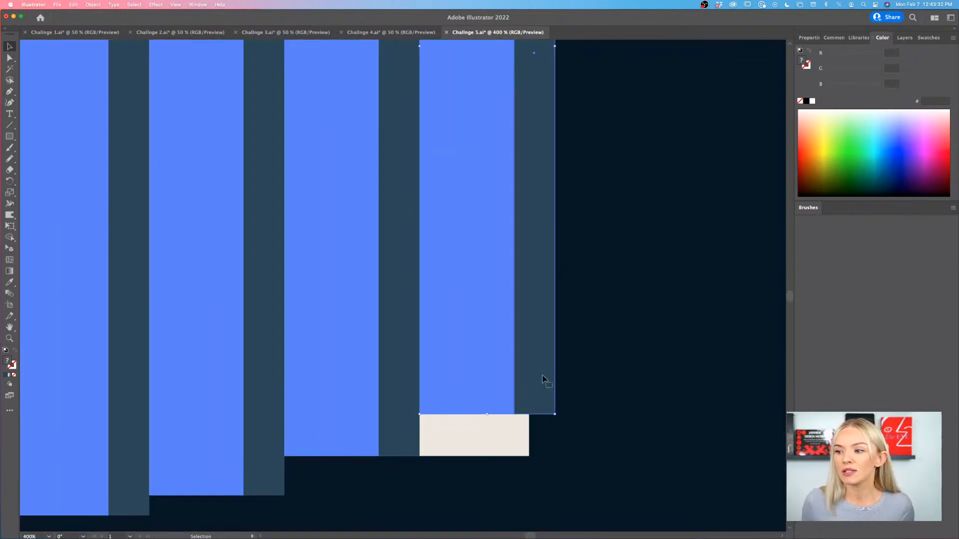
- Extend the bottom edge of the last column's front and side faces down to its neighbour's base level, then leave the group's isolation
{"action": "double_click", "coordinate": [543, 379]}
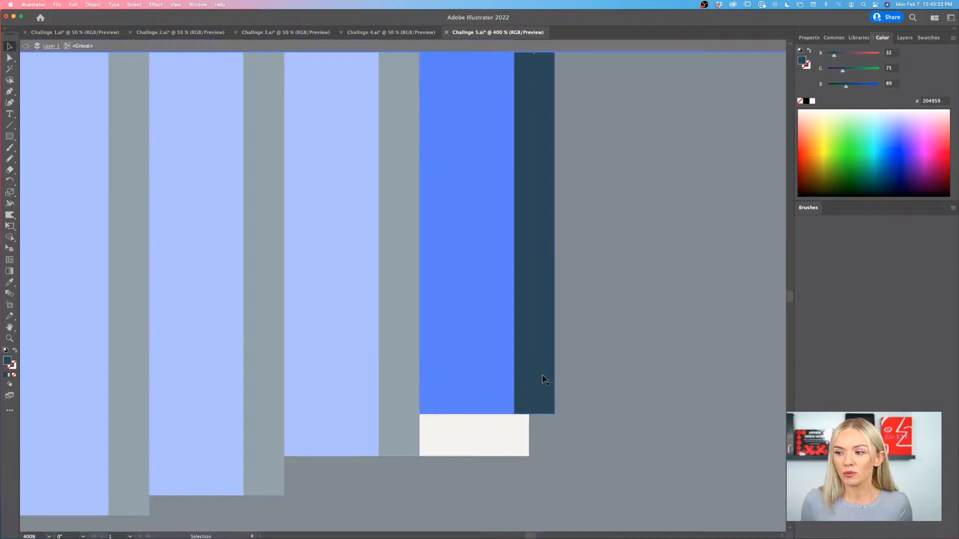
{"action": "left_click", "coordinate": [15, 60]}
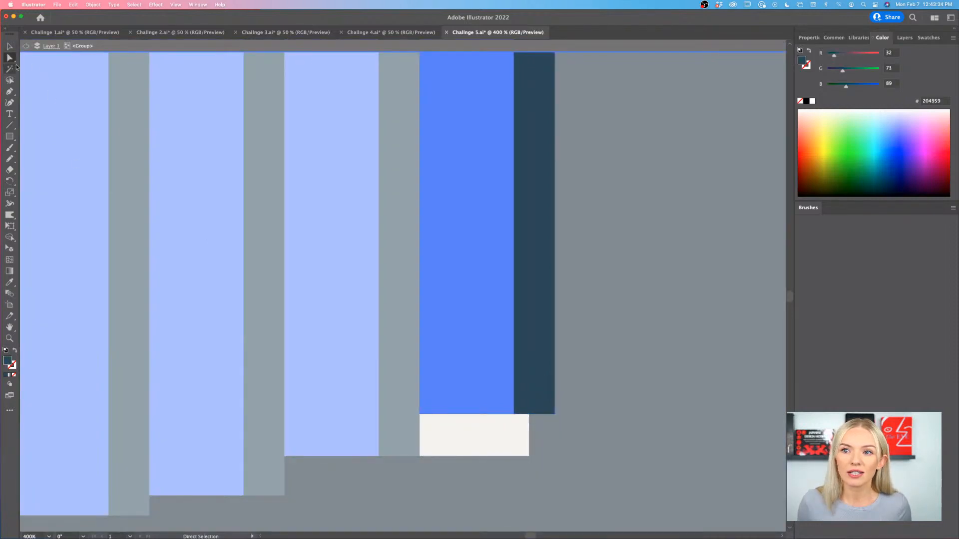
{"action": "left_click", "coordinate": [419, 415]}
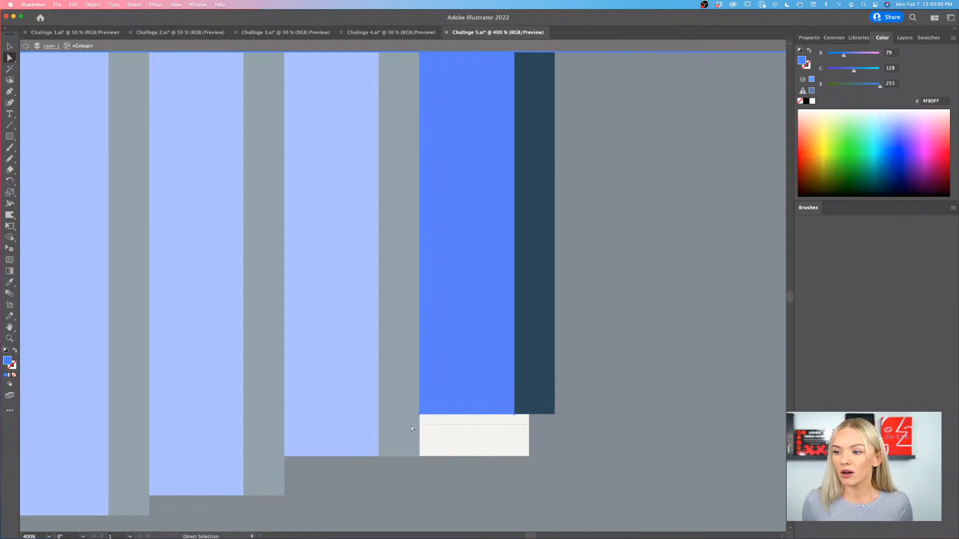
{"action": "left_click_drag", "start_coordinate": [563, 405], "coordinate": [408, 426]}
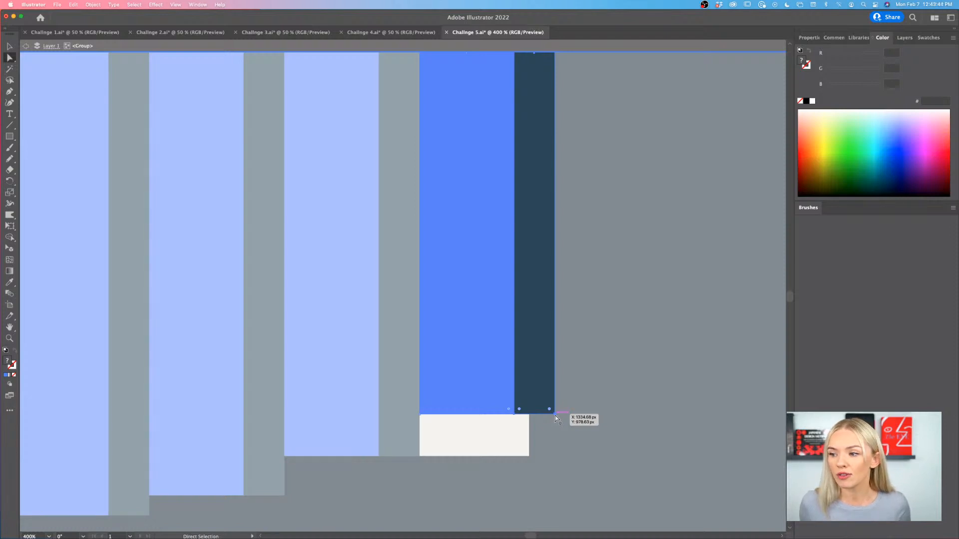
{"action": "left_click_drag", "start_coordinate": [556, 416], "coordinate": [555, 455]}
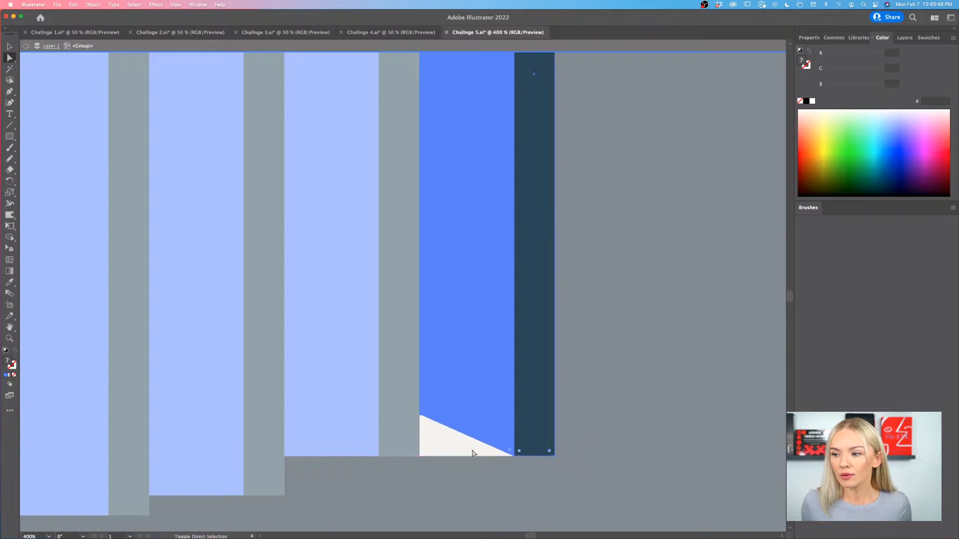
{"action": "left_click_drag", "start_coordinate": [420, 415], "coordinate": [420, 456]}
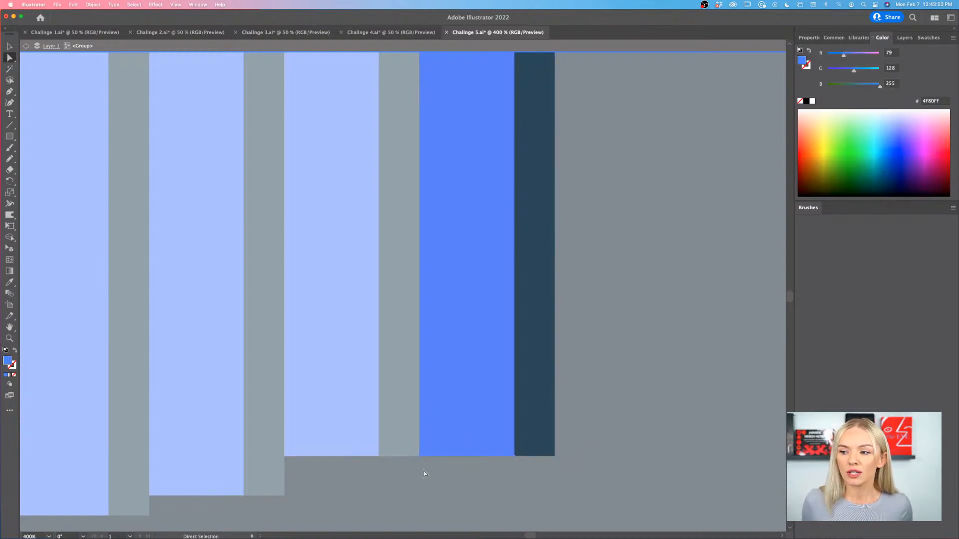
{"action": "double_click", "coordinate": [423, 471]}
{"action": "scroll", "coordinate": [421, 471], "scroll_direction": "down", "scroll_amount": 3}
{"action": "scroll", "coordinate": [460, 442], "scroll_direction": "left", "scroll_amount": 2}
{"action": "scroll", "coordinate": [460, 442], "scroll_direction": "down", "scroll_amount": 2}
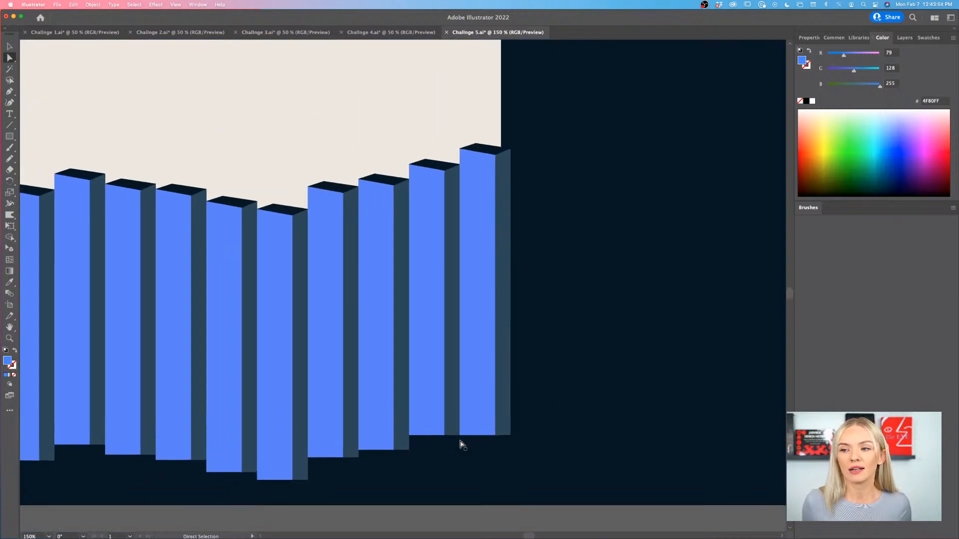
{"action": "scroll", "coordinate": [460, 441], "scroll_direction": "down", "scroll_amount": 2}
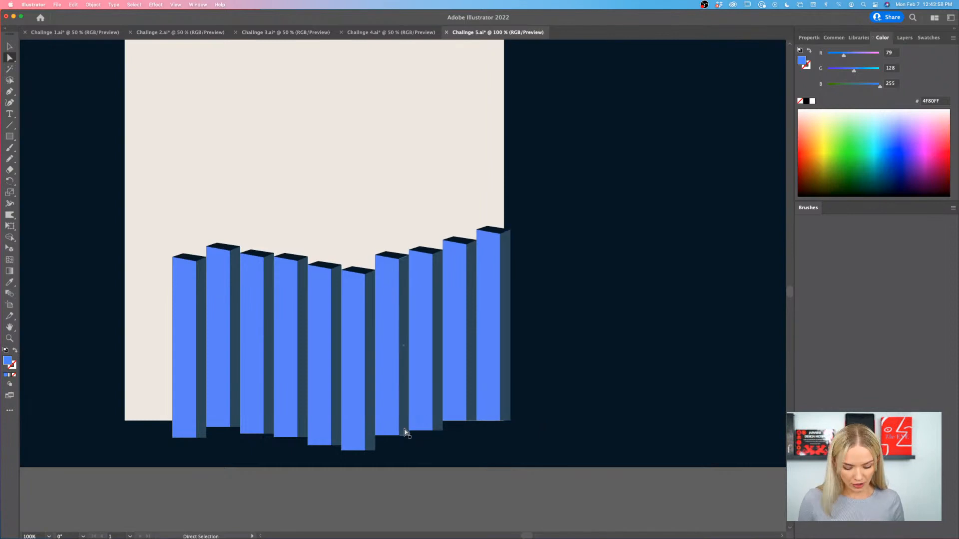
- Duplicate the leftmost column twice to the left, edge to edge, each copy slightly lower and the last one overhanging the poster's left edge
{"action": "key", "text": "v"}
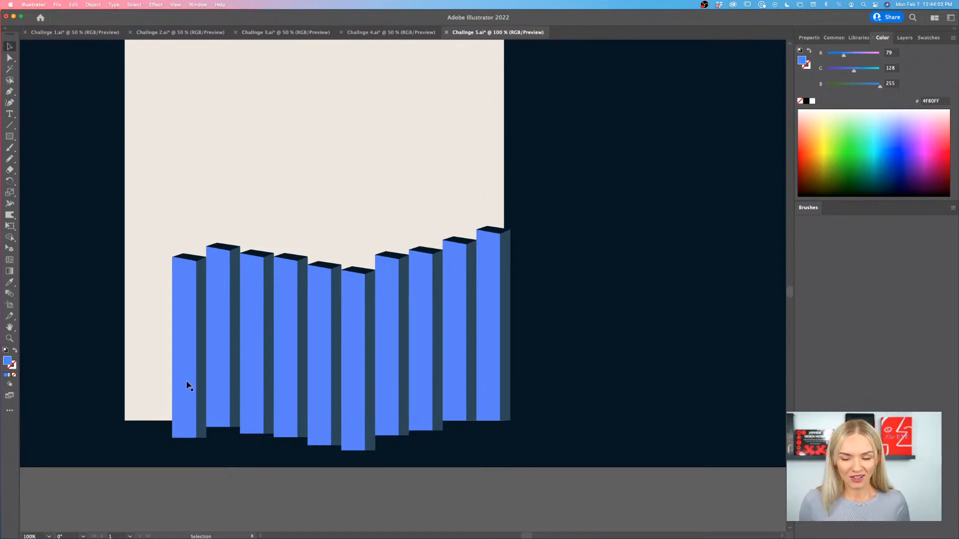
{"action": "left_click_drag", "start_coordinate": [187, 385], "coordinate": [156, 395]}
{"action": "left_click_drag", "start_coordinate": [163, 355], "coordinate": [129, 360]}
{"action": "key", "text": "super+minus"}
{"action": "key", "text": "super+minus"}
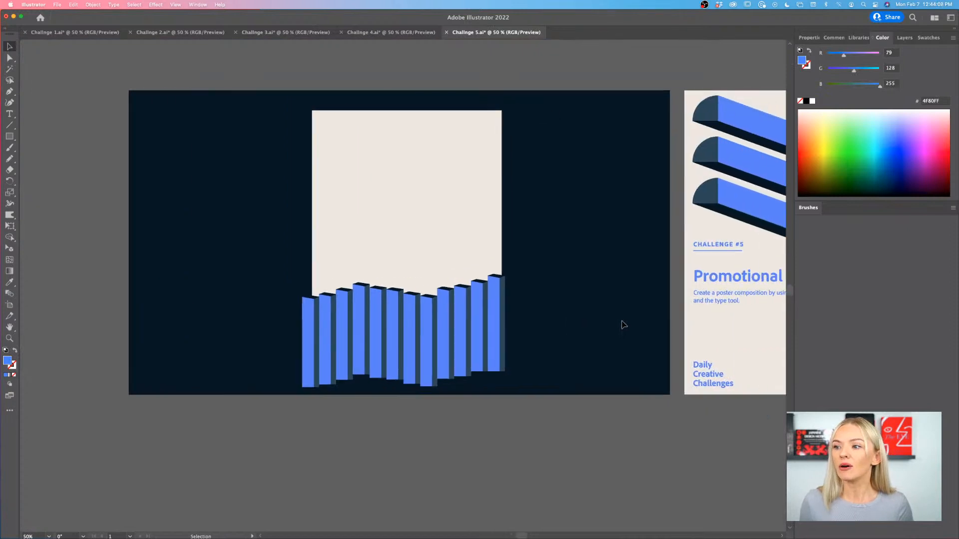
- Scale all the columns up together proportionally and position them across the lower part of the poster, overhanging both side edges
{"action": "scroll", "coordinate": [490, 290], "scroll_direction": "right", "scroll_amount": 3}
{"action": "scroll", "coordinate": [361, 306], "scroll_direction": "up", "scroll_amount": 1}
{"action": "scroll", "coordinate": [362, 306], "scroll_direction": "right", "scroll_amount": 3}
{"action": "scroll", "coordinate": [362, 306], "scroll_direction": "up", "scroll_amount": 3}
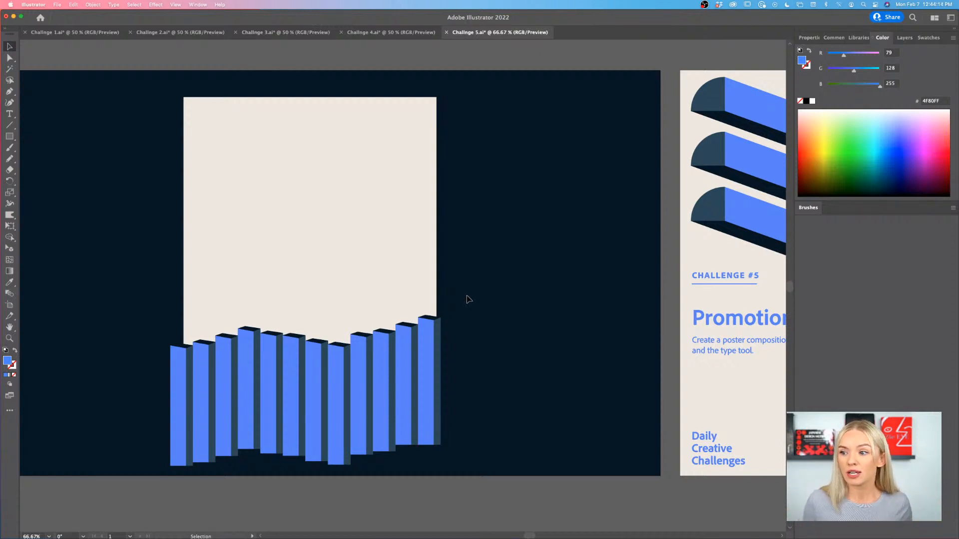
{"action": "left_click", "coordinate": [190, 407]}
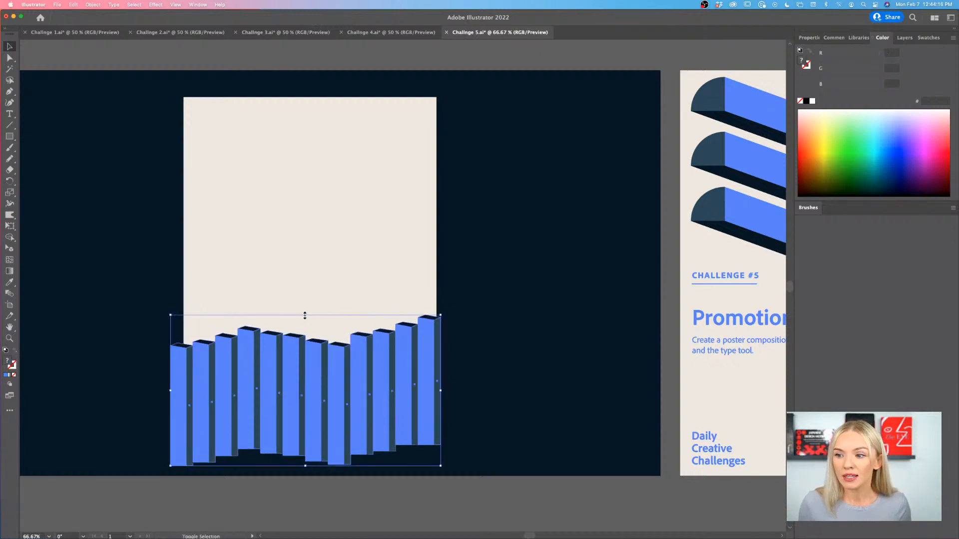
{"action": "left_click_drag", "start_coordinate": [304, 315], "coordinate": [309, 262]}
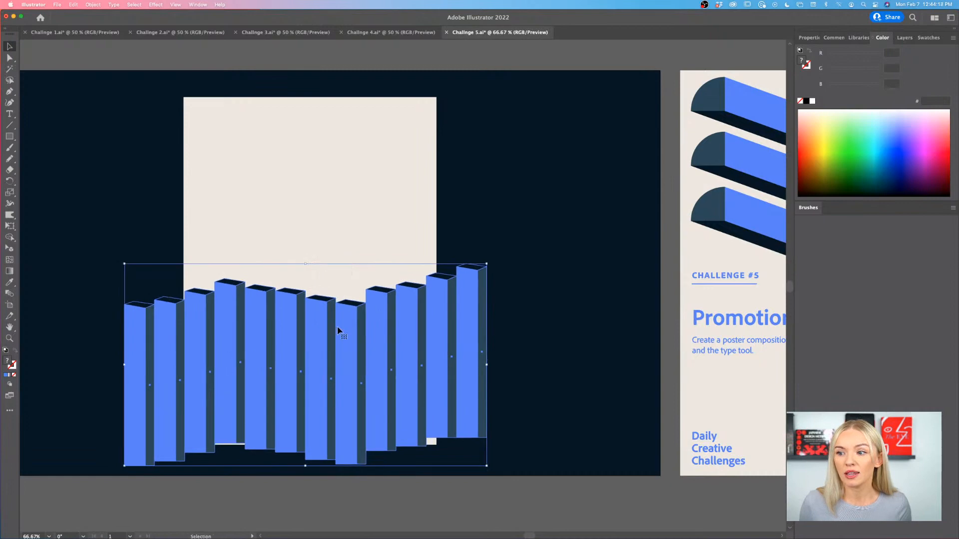
{"action": "left_click_drag", "start_coordinate": [335, 332], "coordinate": [336, 340]}
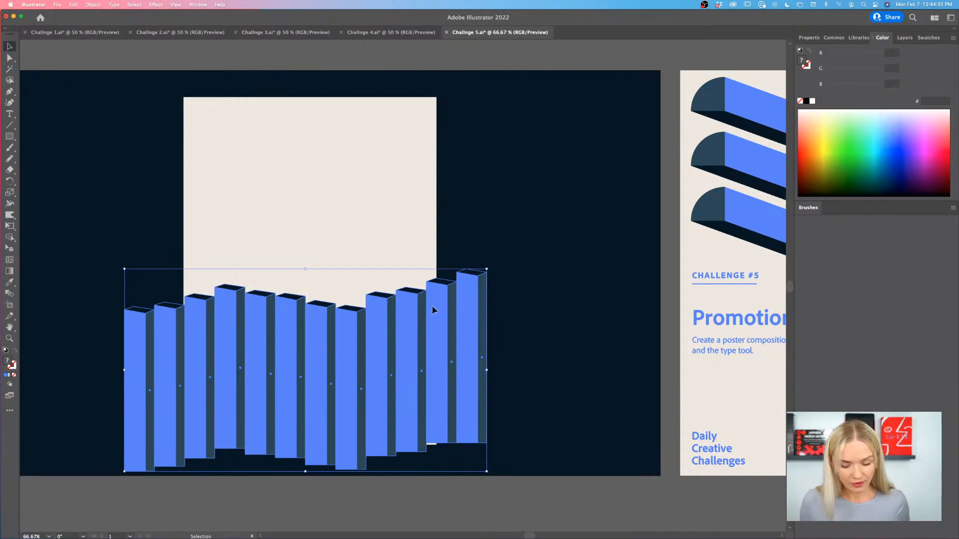
{"action": "left_click_drag", "start_coordinate": [432, 309], "coordinate": [433, 314]}
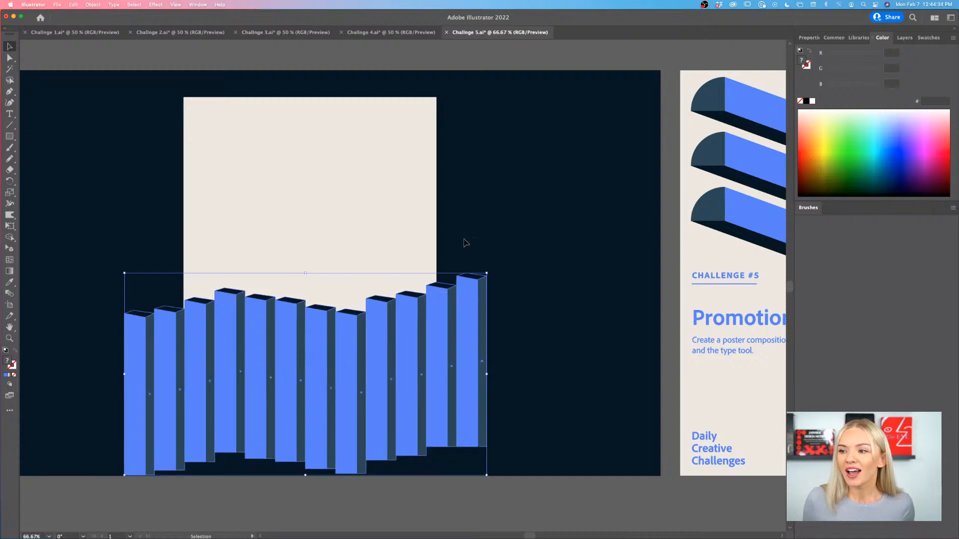
{"action": "scroll", "coordinate": [465, 242], "scroll_direction": "left", "scroll_amount": 2}
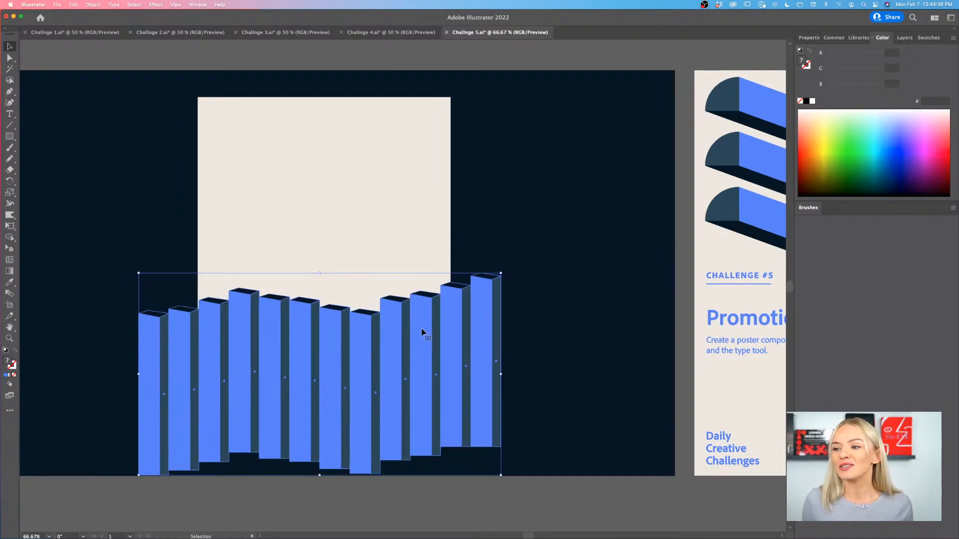
{"action": "left_click_drag", "start_coordinate": [422, 332], "coordinate": [420, 330]}
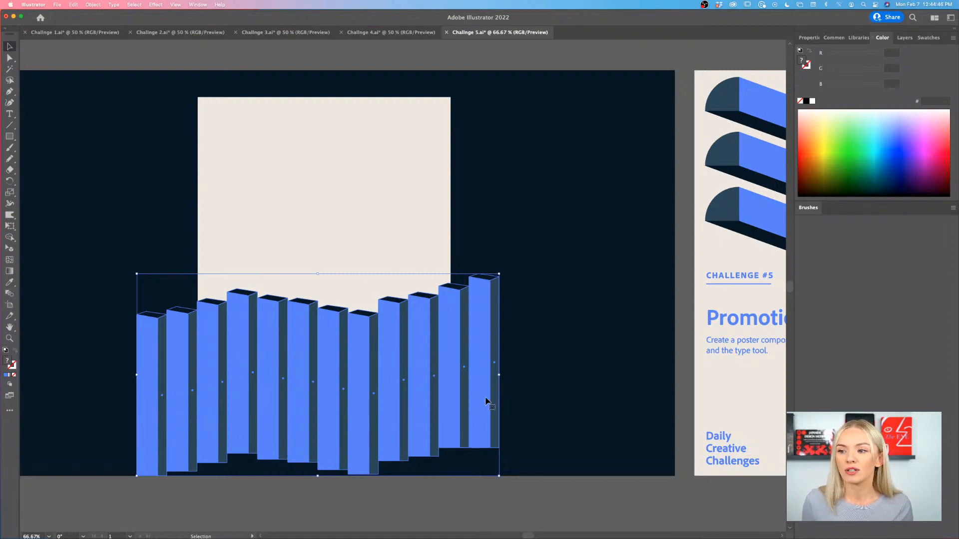
{"action": "left_click_drag", "start_coordinate": [487, 401], "coordinate": [487, 369]}
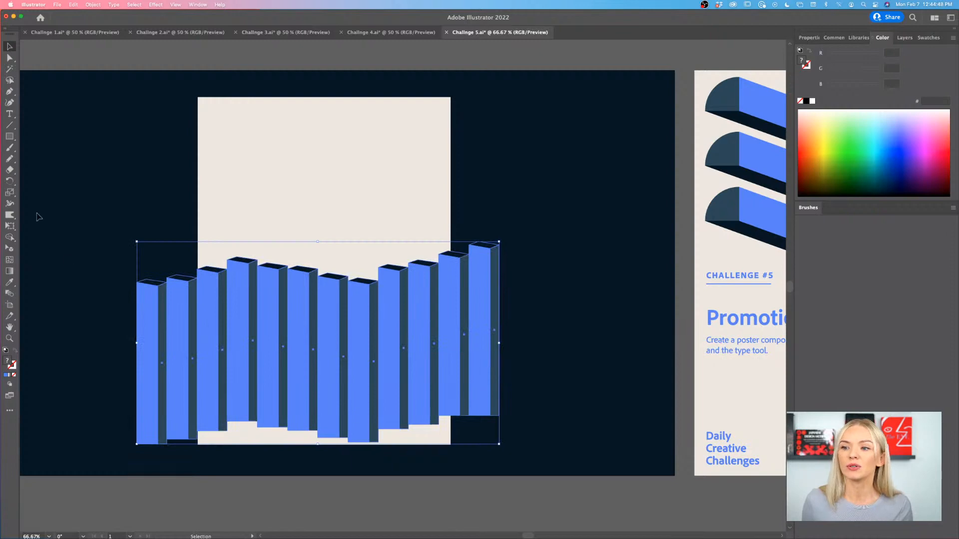
- Draw a rectangle spanning the poster's full width over the columns and fill it with the dark teal 204959 sampled from the brief's artwork
{"action": "left_click", "coordinate": [8, 136]}
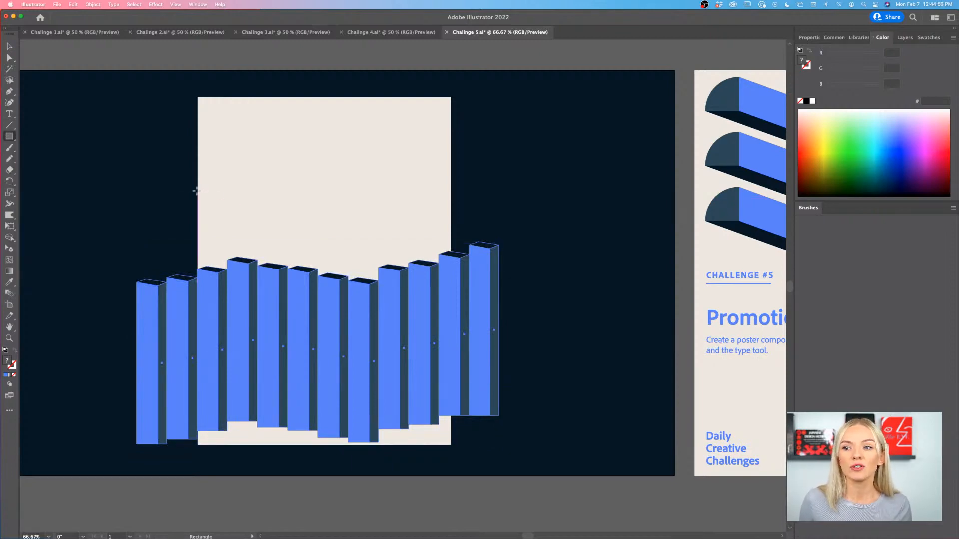
{"action": "left_click_drag", "start_coordinate": [198, 190], "coordinate": [449, 415]}
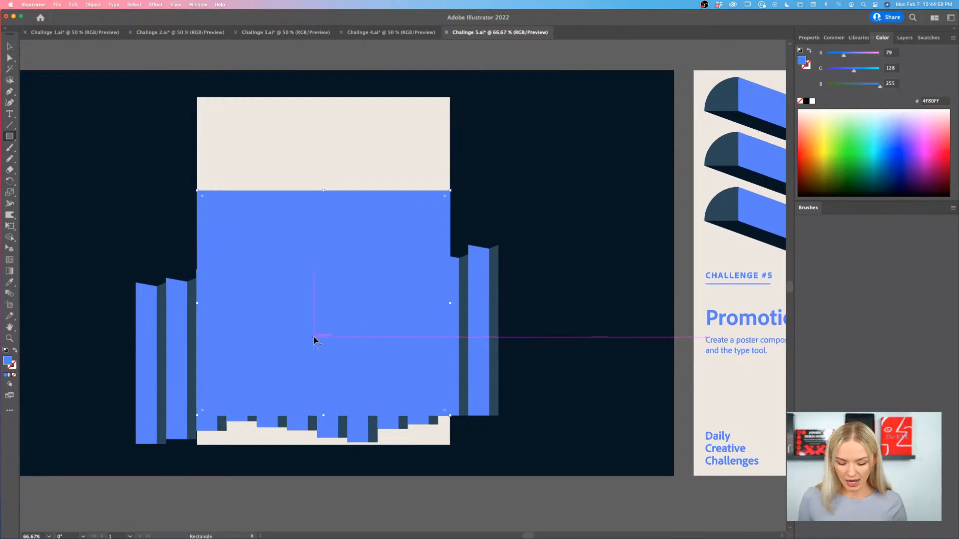
{"action": "key", "text": "i"}
{"action": "left_click", "coordinate": [715, 210]}
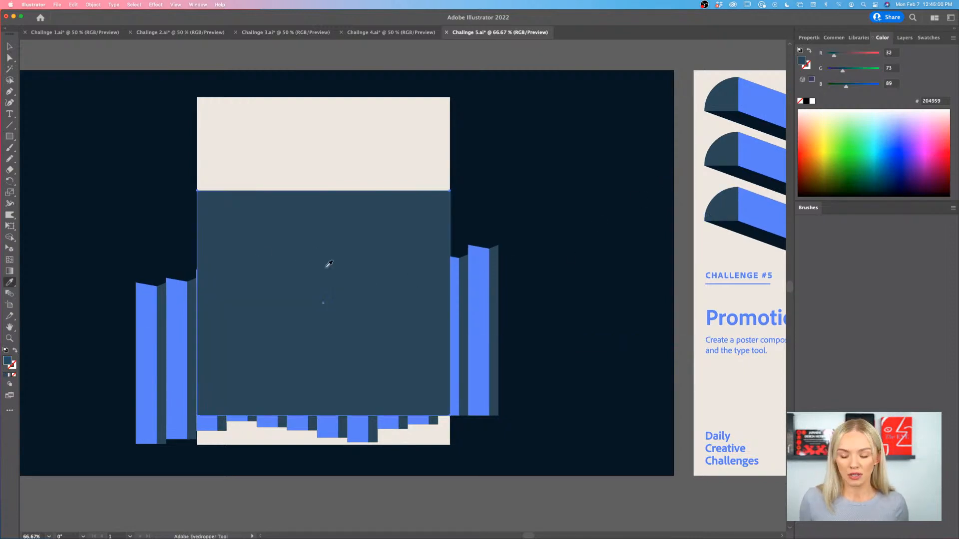
{"action": "key", "text": "v"}
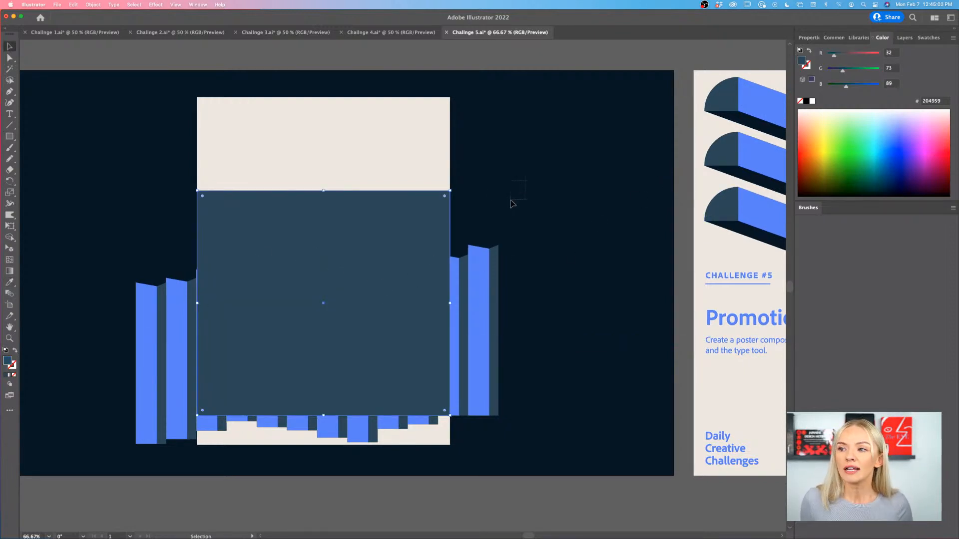
- Clip the columns to the rectangle with a clipping mask and move the result down to the poster's bottom edge
{"action": "left_click_drag", "start_coordinate": [511, 203], "coordinate": [76, 463]}
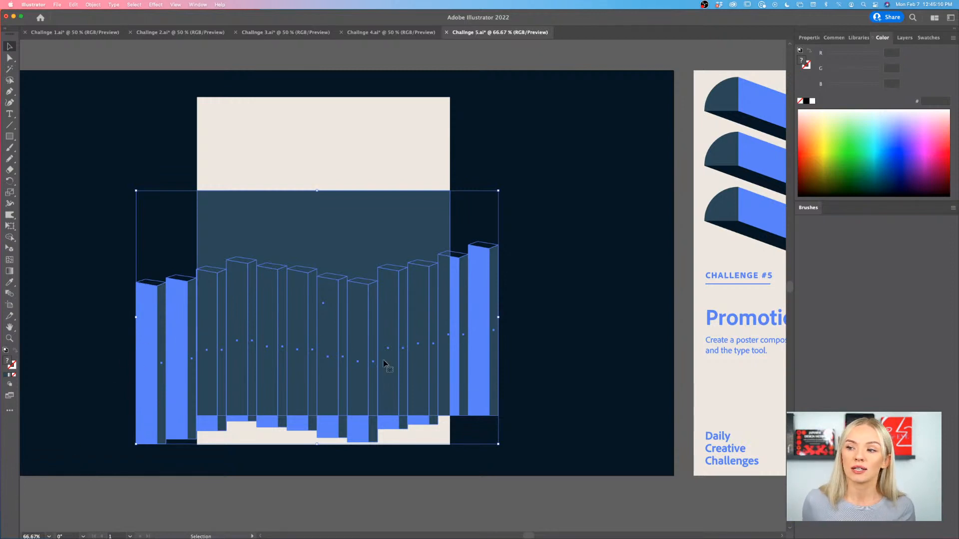
{"action": "right_click", "coordinate": [352, 229]}
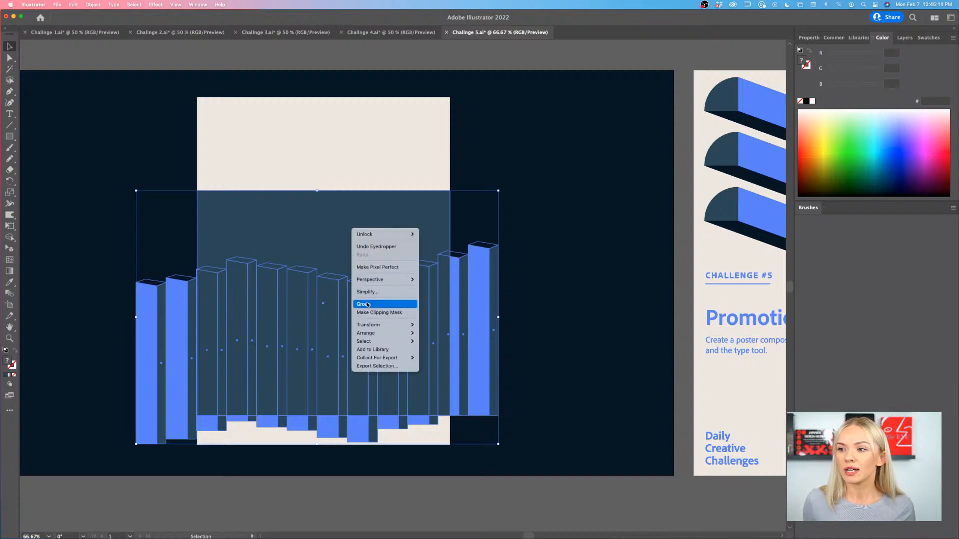
{"action": "left_click", "coordinate": [379, 313]}
{"action": "left_click_drag", "start_coordinate": [427, 334], "coordinate": [428, 365]}
{"action": "left_click", "coordinate": [476, 349]}
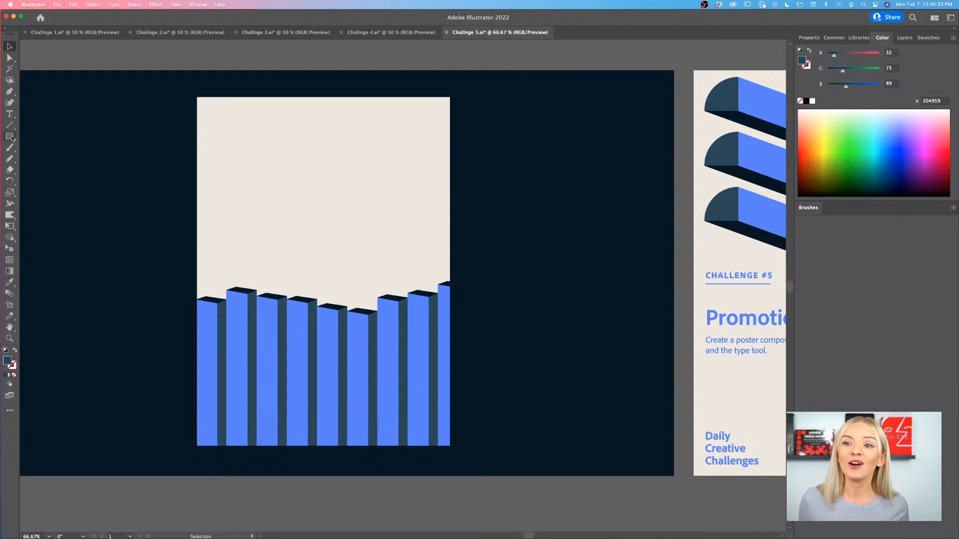
- Show the rulers and place two vertical and two horizontal guides as inset margins on the poster, the left one on the second column's edge
{"action": "left_click", "coordinate": [9, 114]}
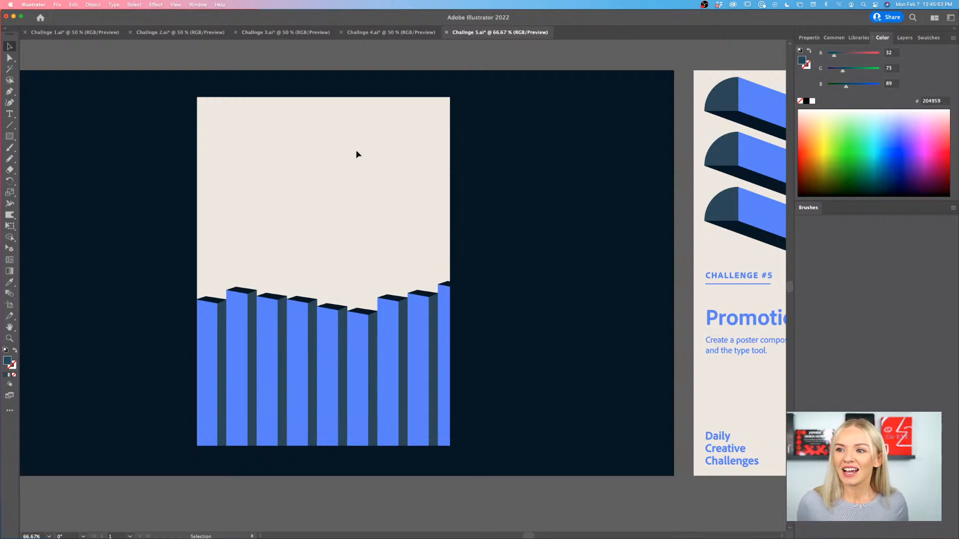
{"action": "scroll", "coordinate": [356, 151], "scroll_direction": "up", "scroll_amount": 1}
{"action": "scroll", "coordinate": [357, 154], "scroll_direction": "right", "scroll_amount": 10}
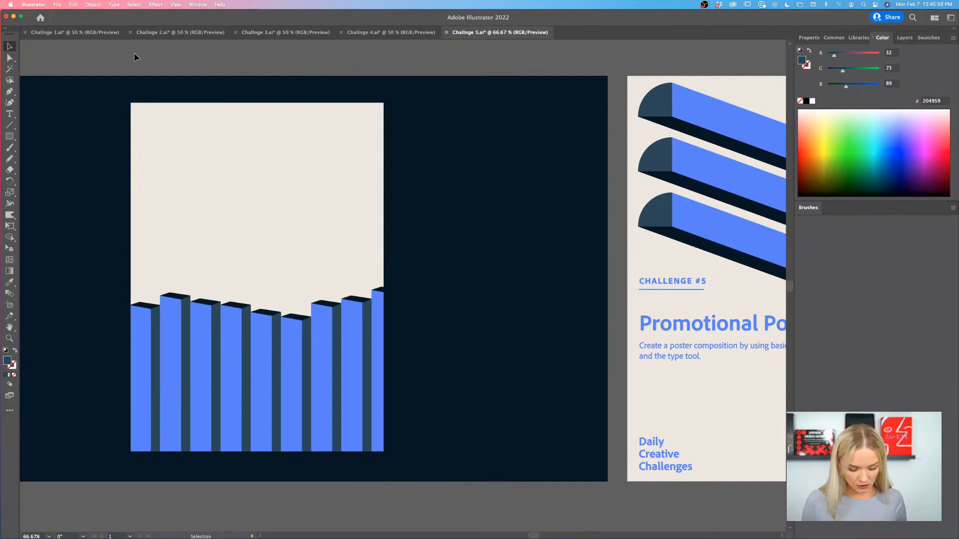
{"action": "key", "text": "super+r"}
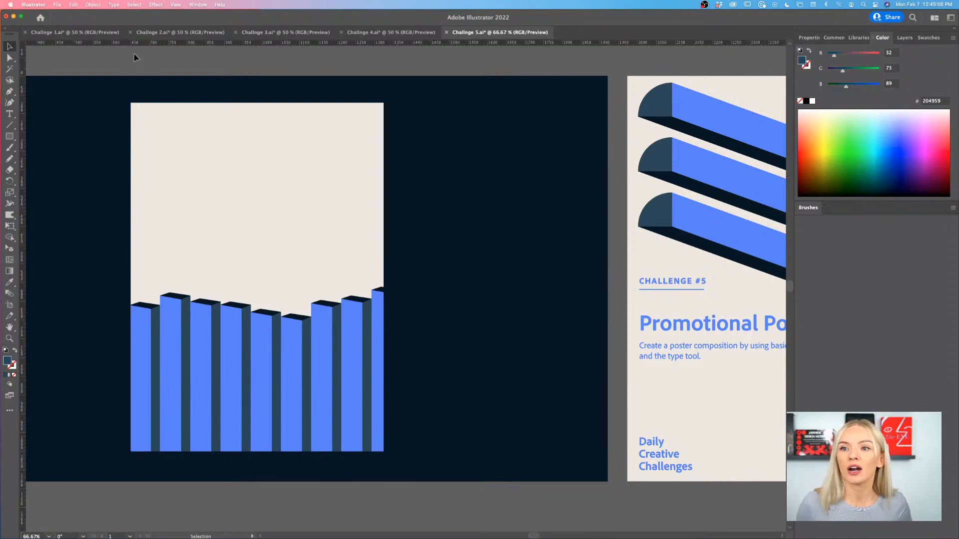
{"action": "left_click_drag", "start_coordinate": [23, 85], "coordinate": [160, 90]}
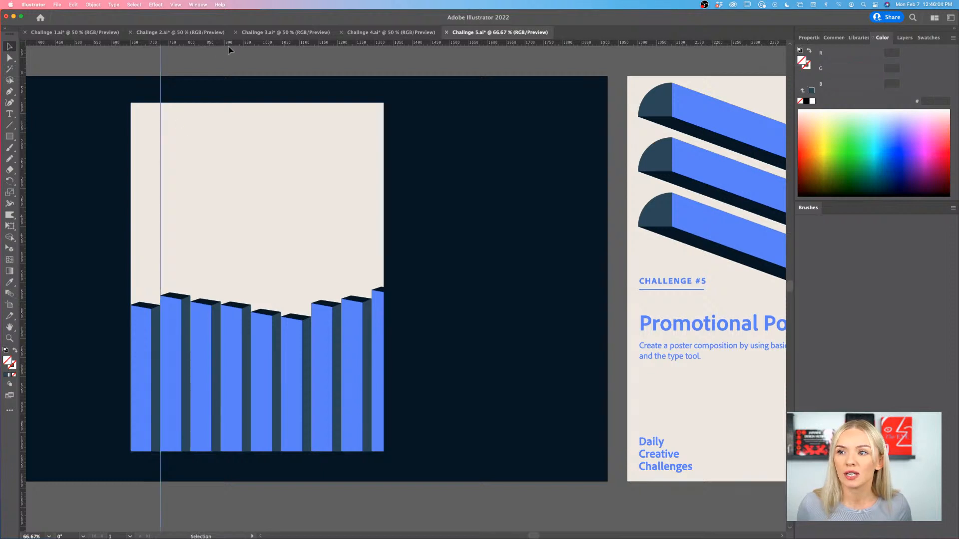
{"action": "left_click_drag", "start_coordinate": [229, 47], "coordinate": [236, 130]}
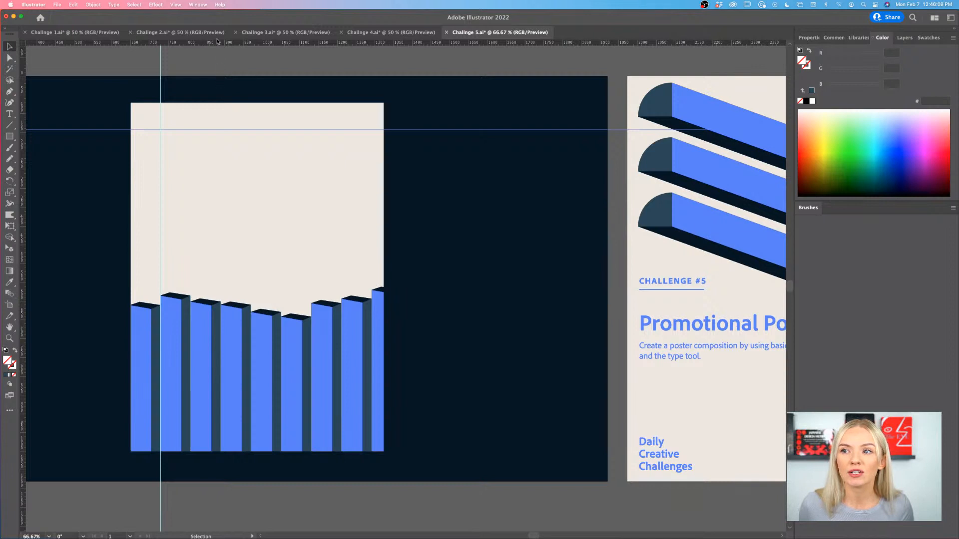
{"action": "left_click_drag", "start_coordinate": [217, 60], "coordinate": [243, 431]}
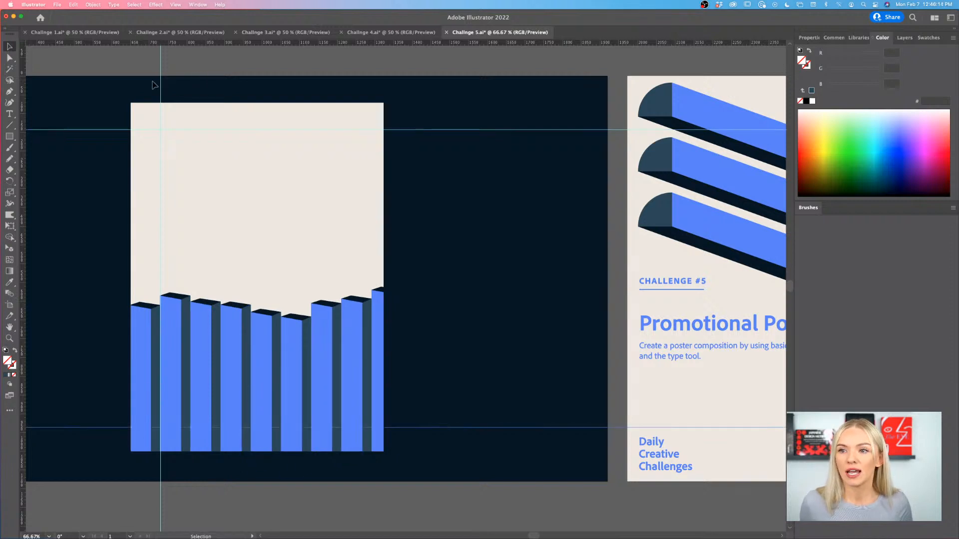
{"action": "left_click_drag", "start_coordinate": [25, 65], "coordinate": [359, 78]}
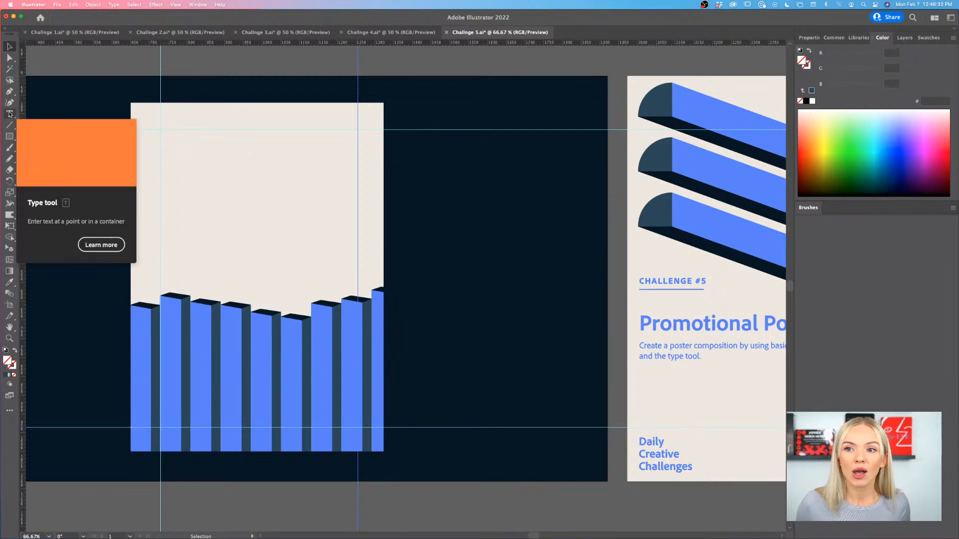
- Create an area text frame between the side guides below the top guide and replace its placeholder text with "MUSIC IN THE CITY"
{"action": "left_click", "coordinate": [9, 114]}
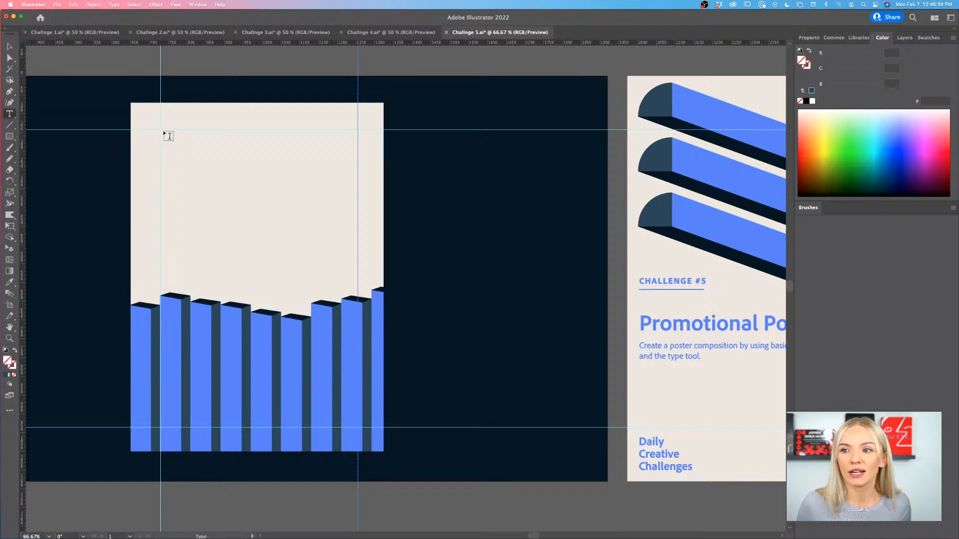
{"action": "left_click_drag", "start_coordinate": [162, 130], "coordinate": [358, 233]}
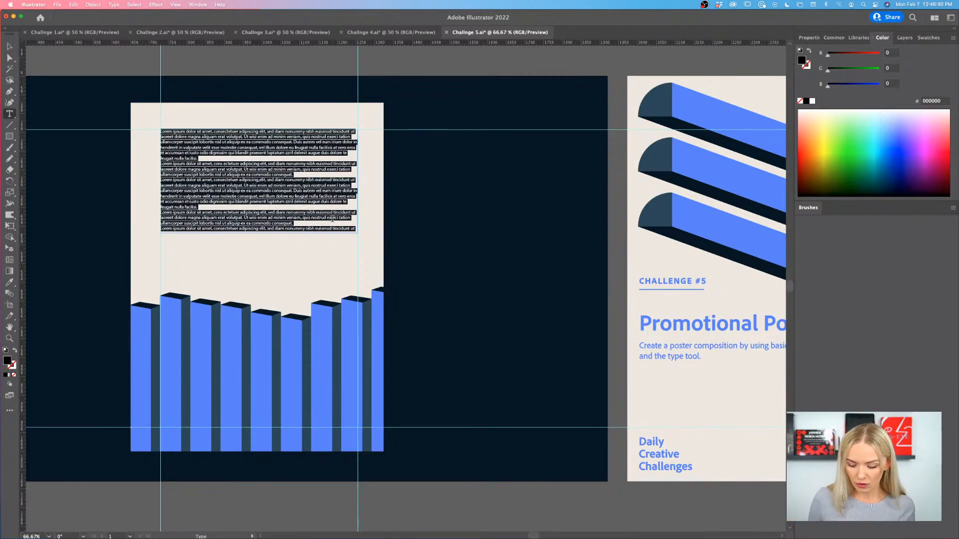
{"action": "key", "text": "BackSpace"}
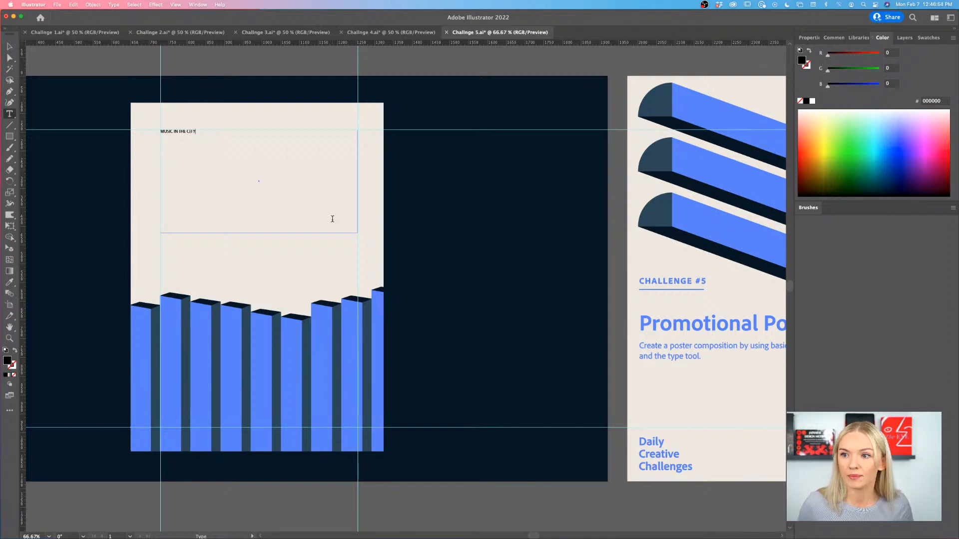
- Select the whole "MUSIC IN THE CITY" title text and enlarge its font size to 72 pt, then to 200 pt
{"action": "key", "text": "super+equal"}
{"action": "key", "text": "super+equal"}
{"action": "key", "text": "super+equal"}
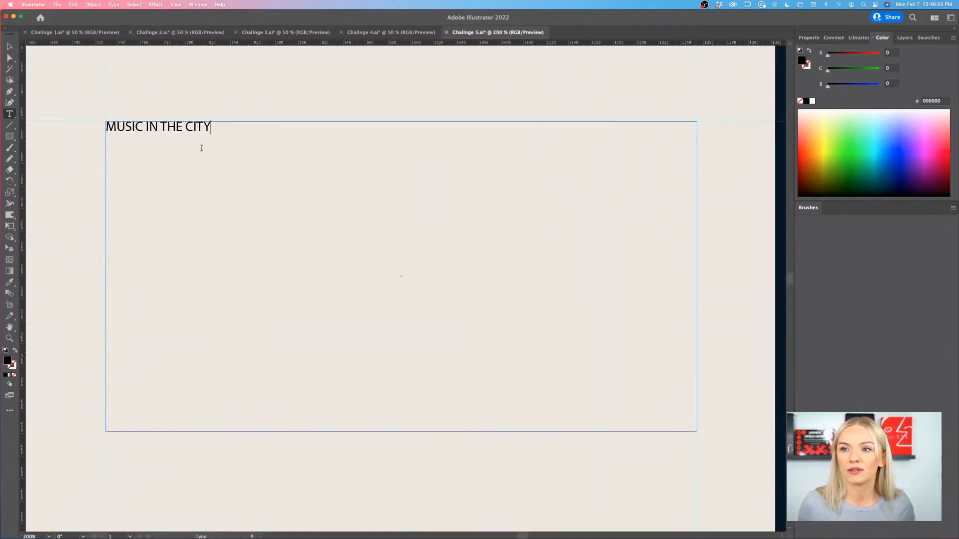
{"action": "left_click_drag", "start_coordinate": [220, 122], "coordinate": [104, 126]}
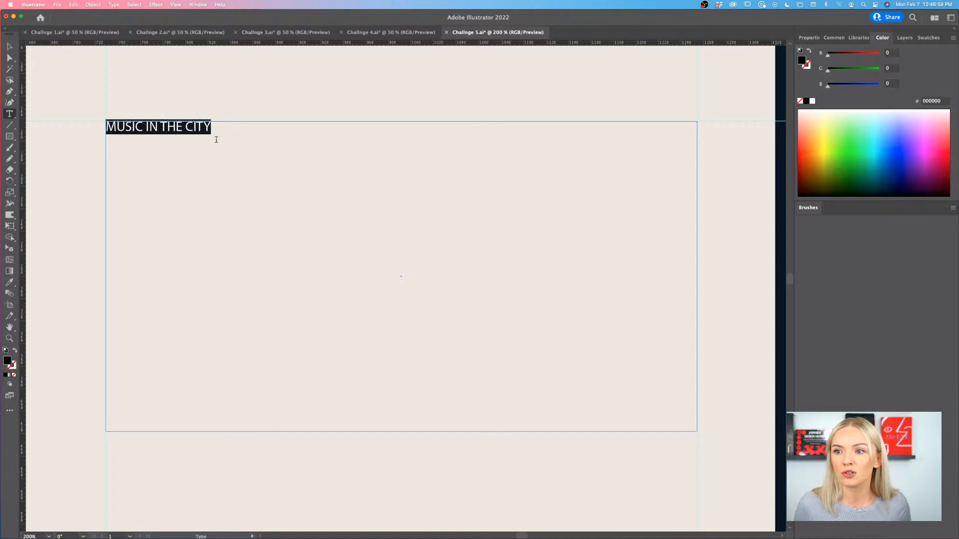
{"action": "left_click", "coordinate": [805, 40]}
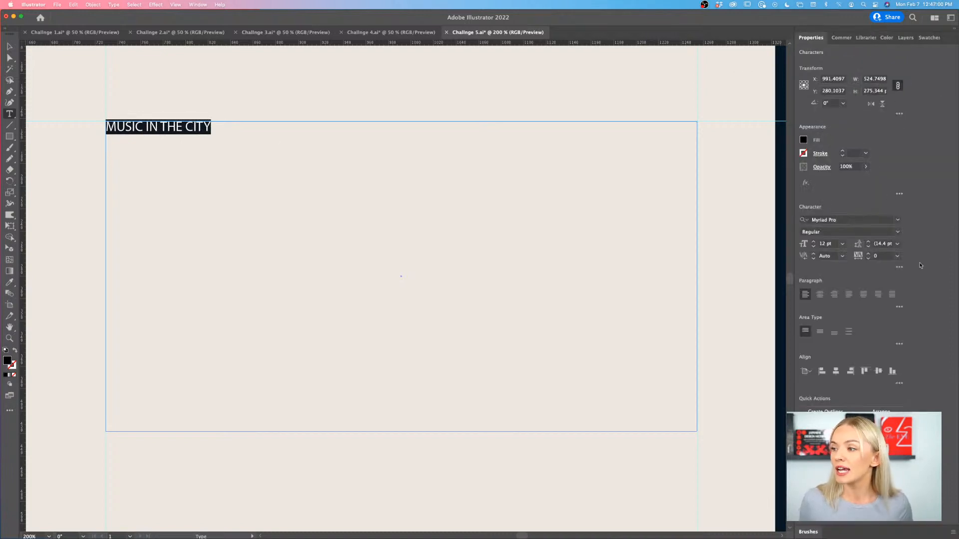
{"action": "left_click", "coordinate": [841, 244]}
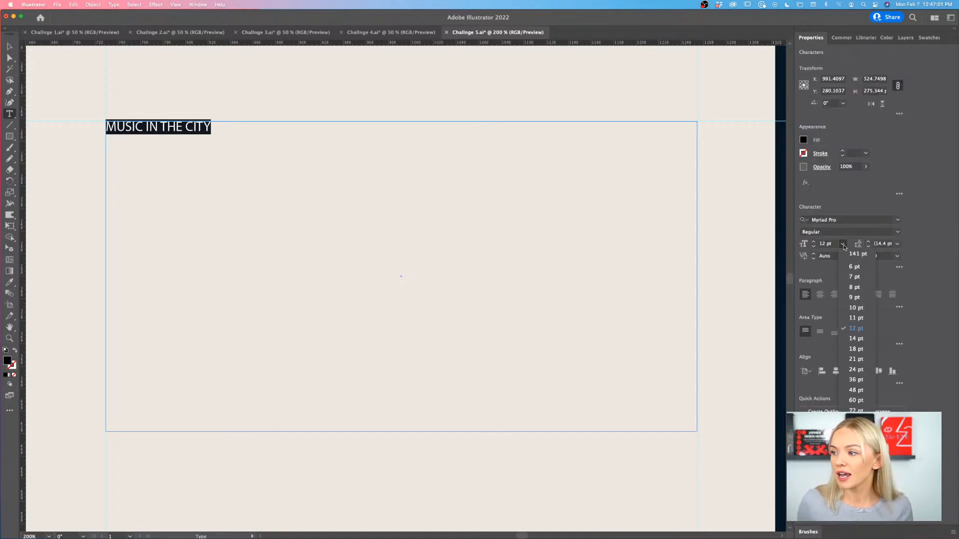
{"action": "left_click", "coordinate": [857, 406]}
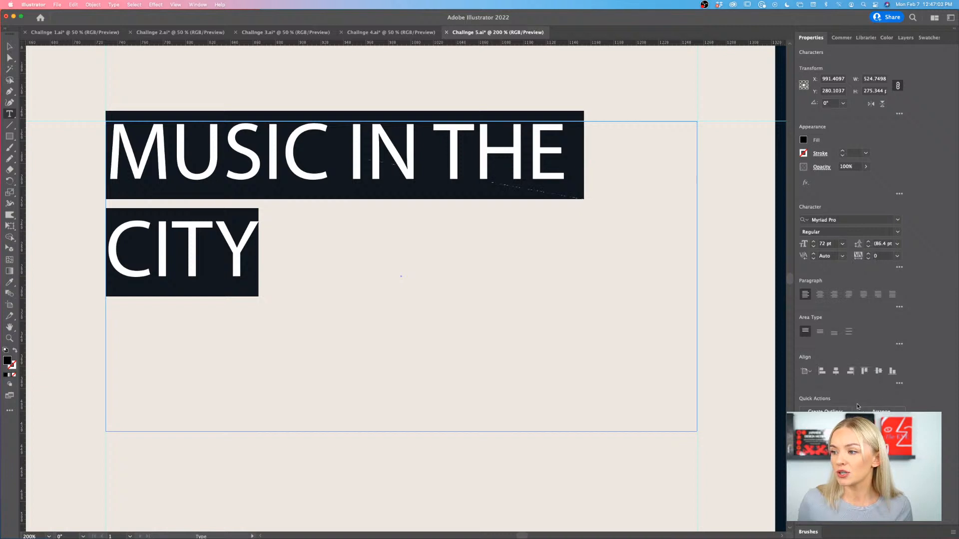
{"action": "double_click", "coordinate": [823, 244]}
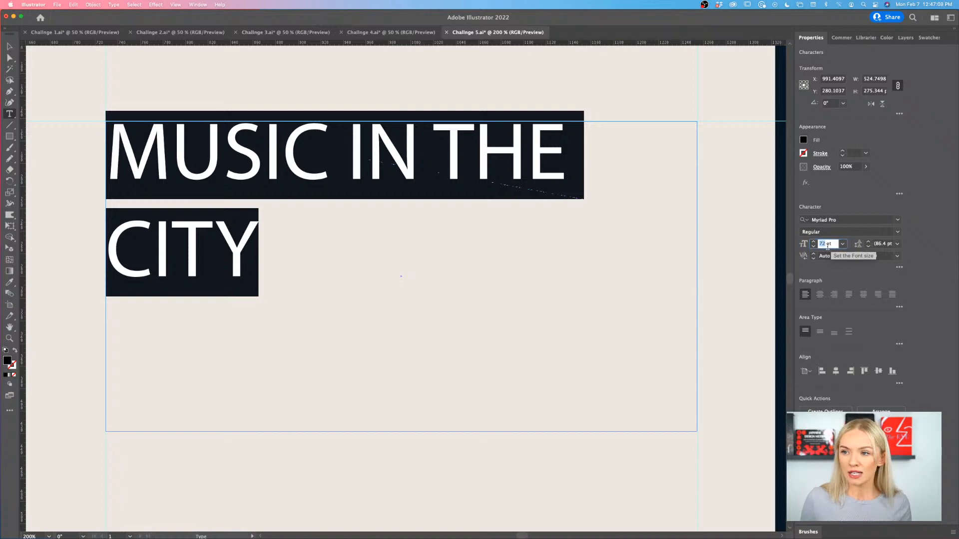
{"action": "type", "text": "200"}
{"action": "key", "text": "Return"}
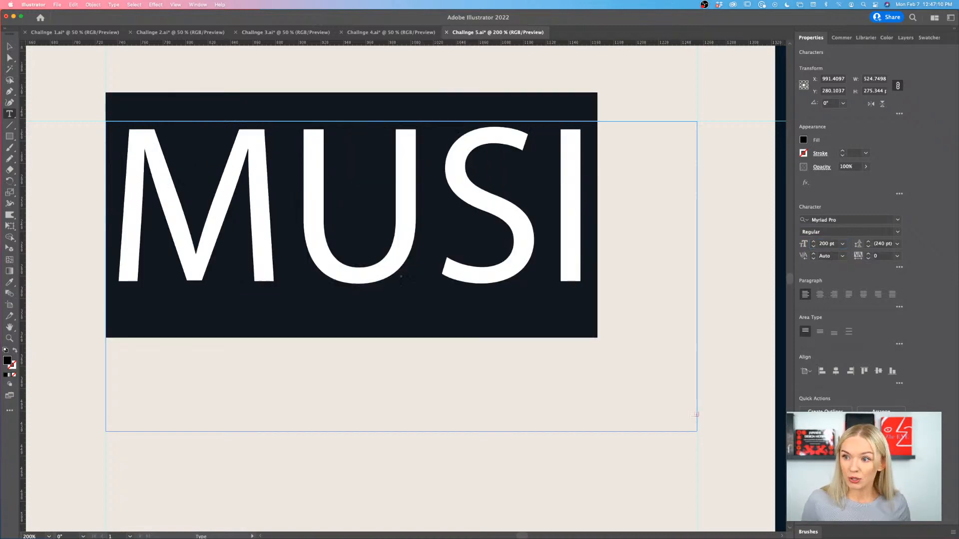
- Reduce the title's font size to 150 pt and finish editing the text
{"action": "double_click", "coordinate": [825, 244]}
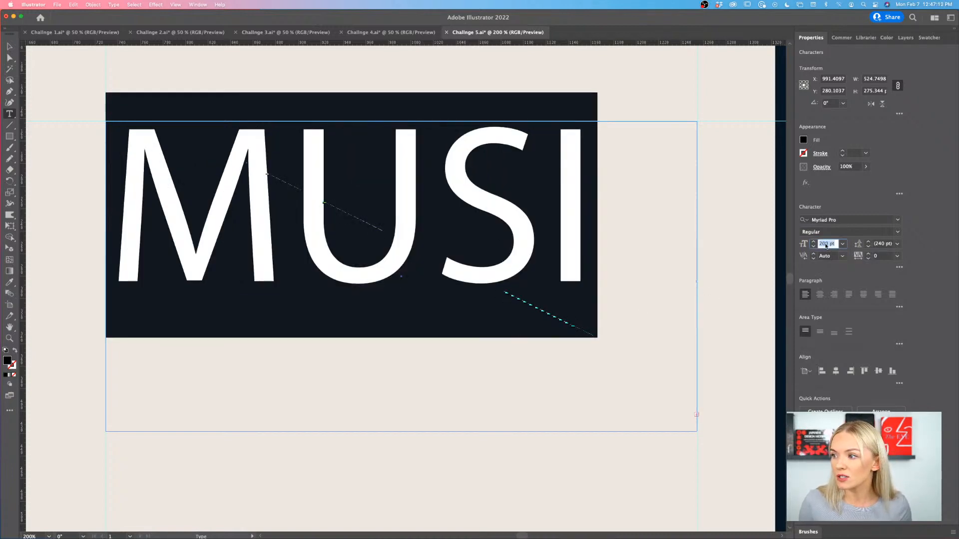
{"action": "type", "text": "150"}
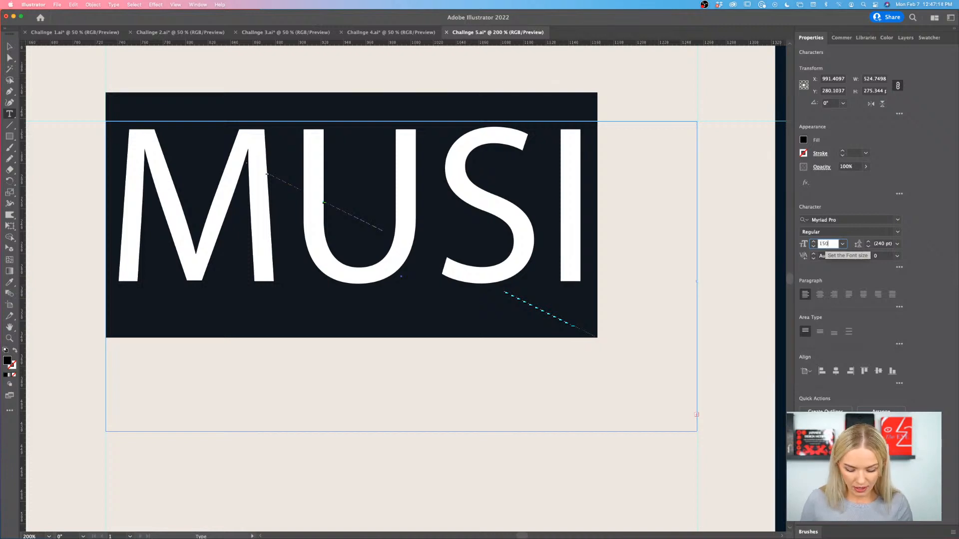
{"action": "key", "text": "Return"}
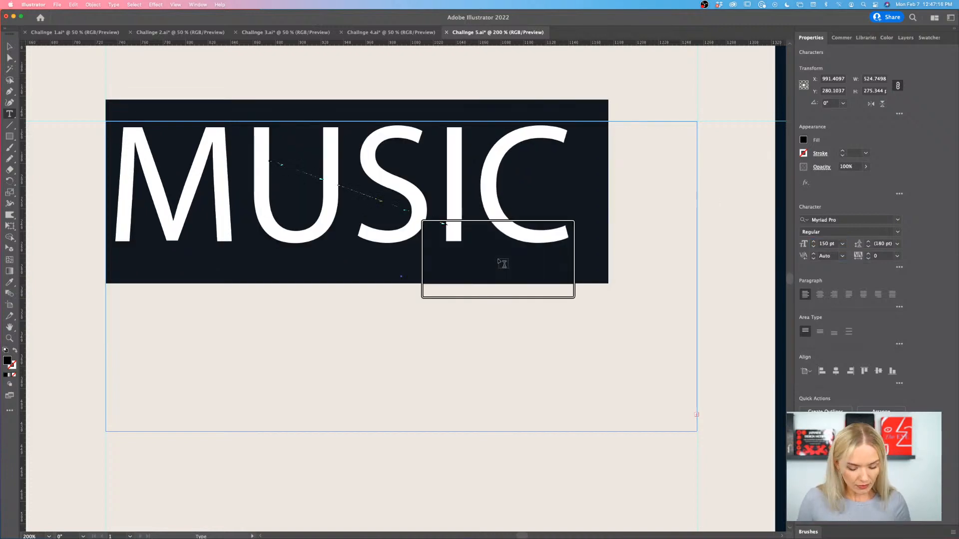
{"action": "scroll", "coordinate": [503, 263], "scroll_direction": "down", "scroll_amount": 4}
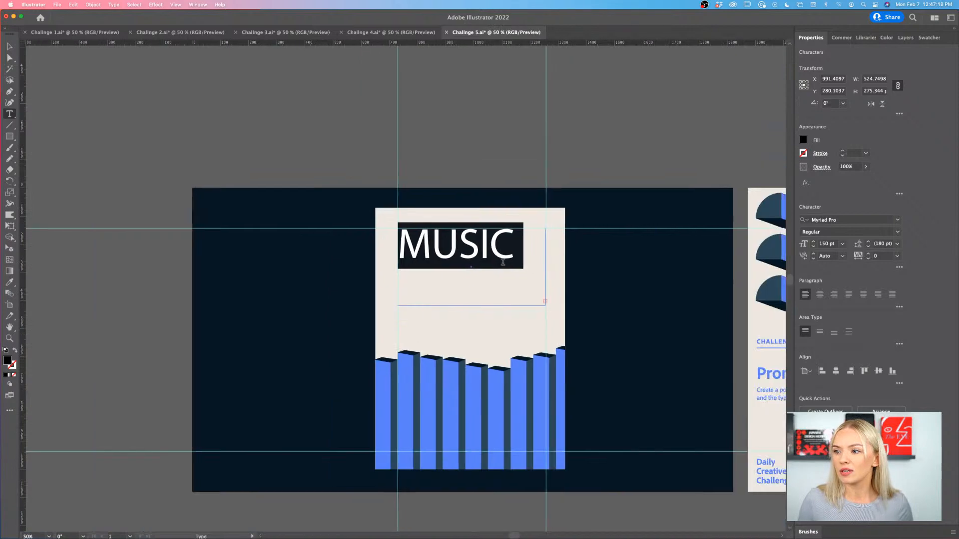
{"action": "scroll", "coordinate": [502, 262], "scroll_direction": "right", "scroll_amount": 2}
{"action": "key", "text": "Escape"}
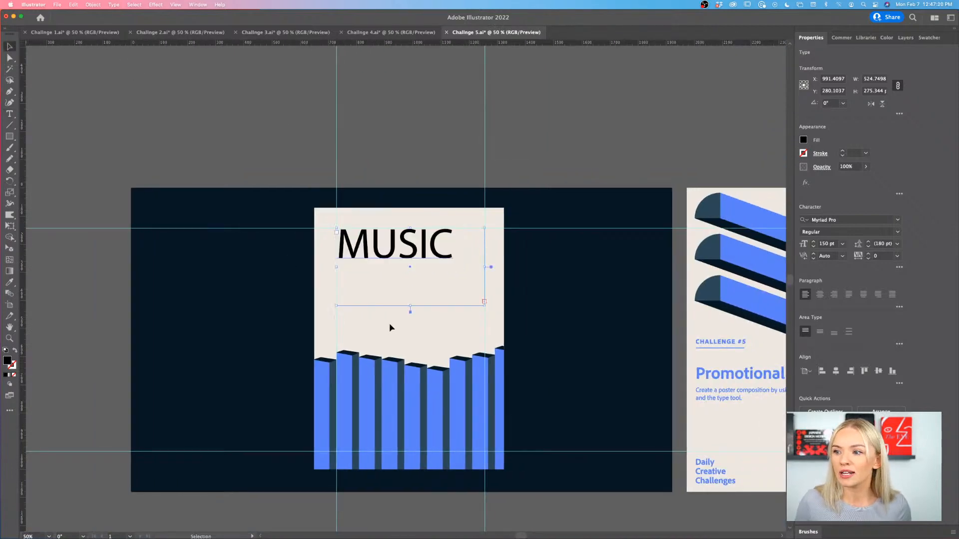
- Extend the title's text frame downward over the column tops to a height of about 531, keeping its width
{"action": "scroll", "coordinate": [467, 278], "scroll_direction": "up", "scroll_amount": 3}
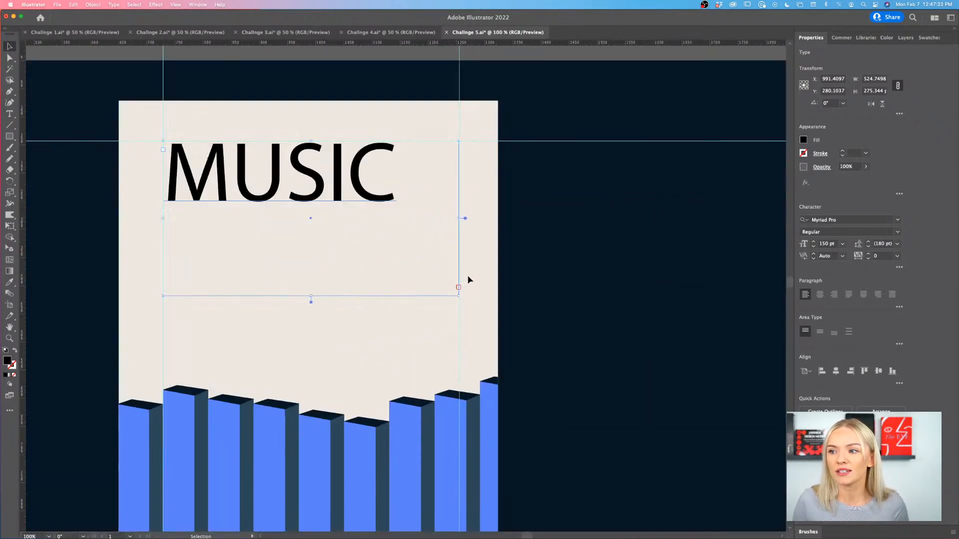
{"action": "scroll", "coordinate": [468, 279], "scroll_direction": "down", "scroll_amount": 2}
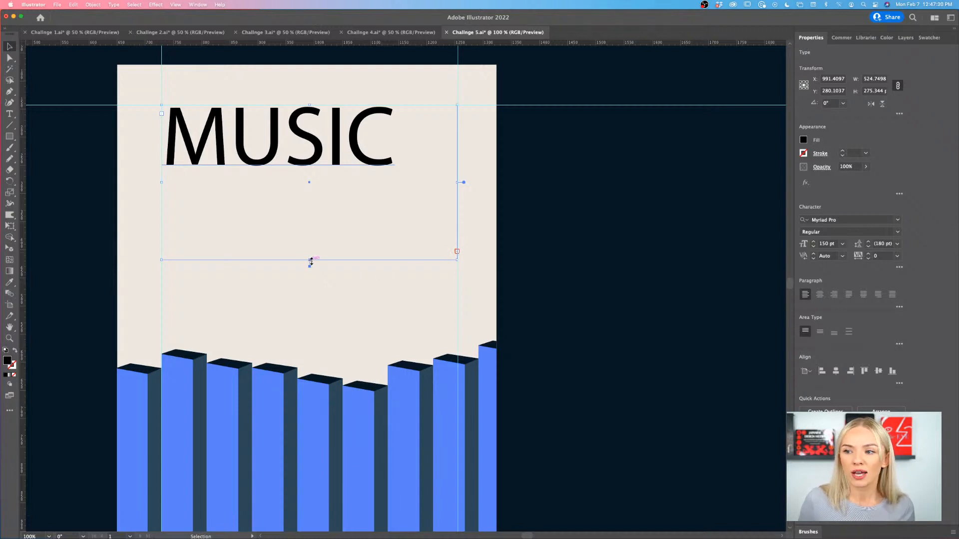
{"action": "left_click_drag", "start_coordinate": [310, 261], "coordinate": [317, 403]}
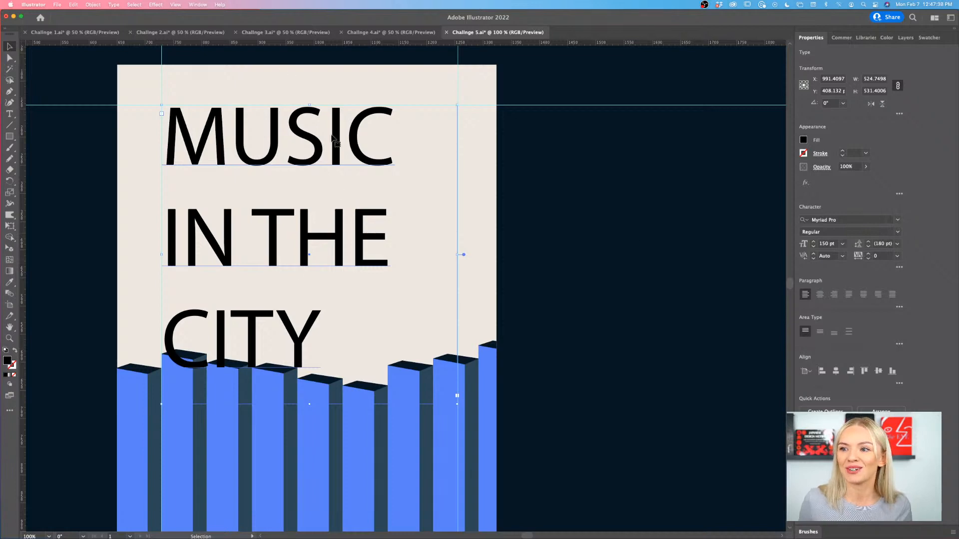
- Change the title's font to Acumin Variable Concept with weight 740, width 115 and slant 0
{"action": "left_click", "coordinate": [897, 221]}
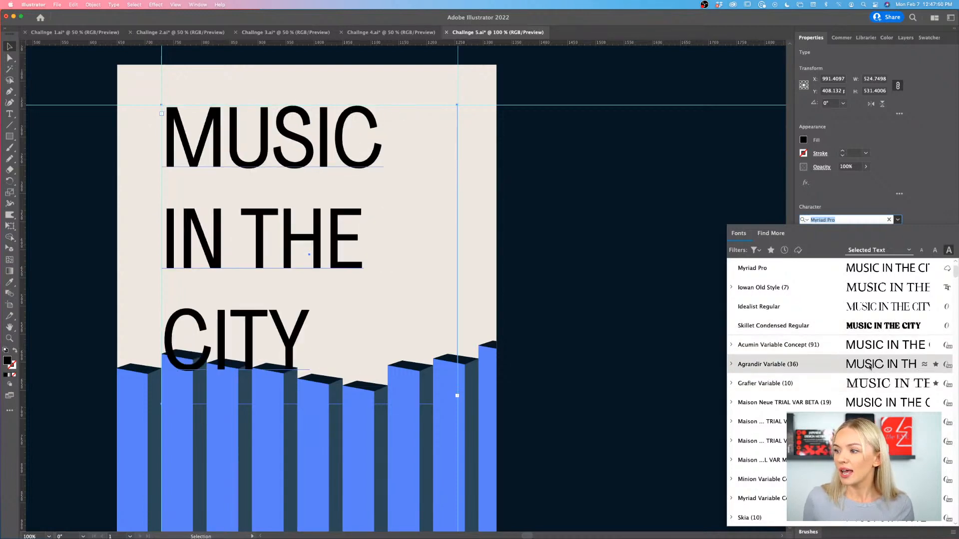
{"action": "left_click", "coordinate": [867, 348]}
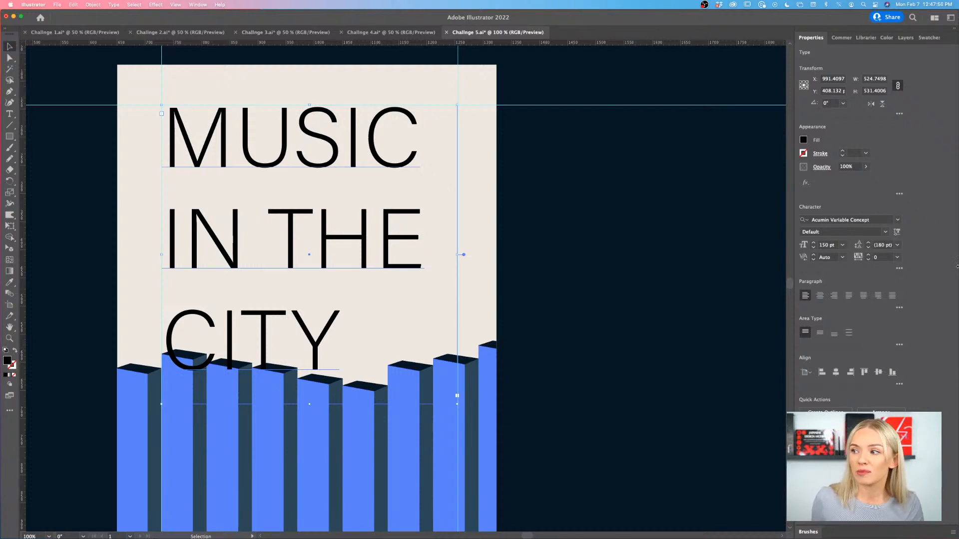
{"action": "left_click", "coordinate": [896, 233]}
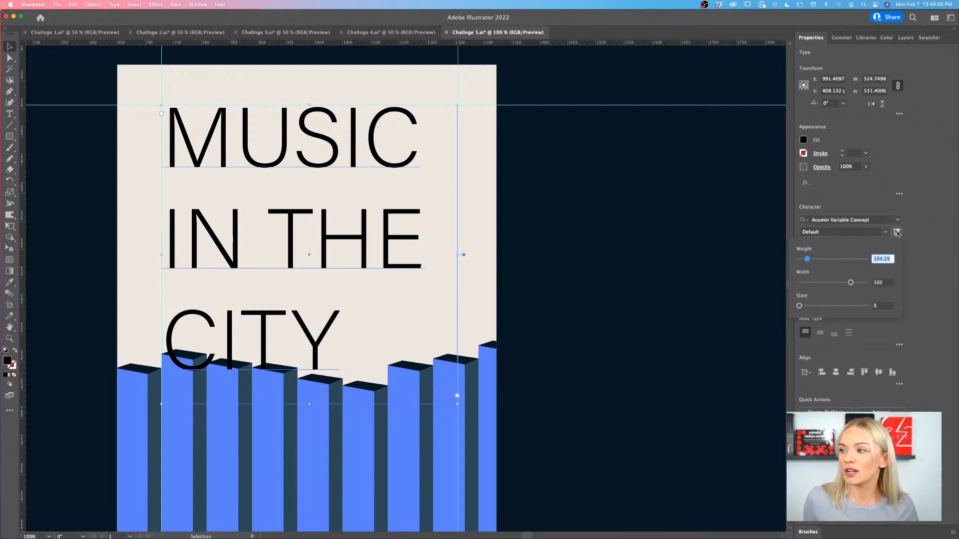
{"action": "left_click_drag", "start_coordinate": [808, 260], "coordinate": [858, 259]}
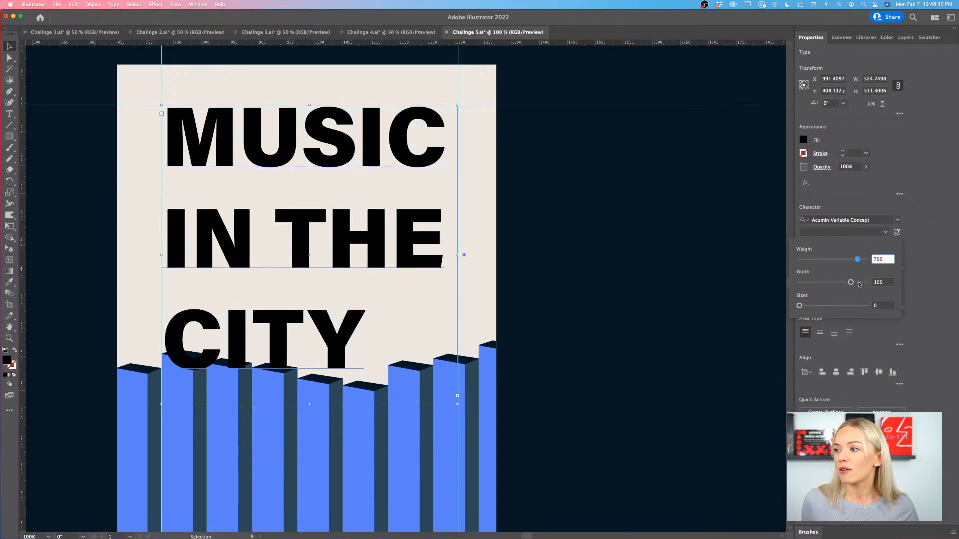
{"action": "left_click_drag", "start_coordinate": [851, 283], "coordinate": [854, 262]}
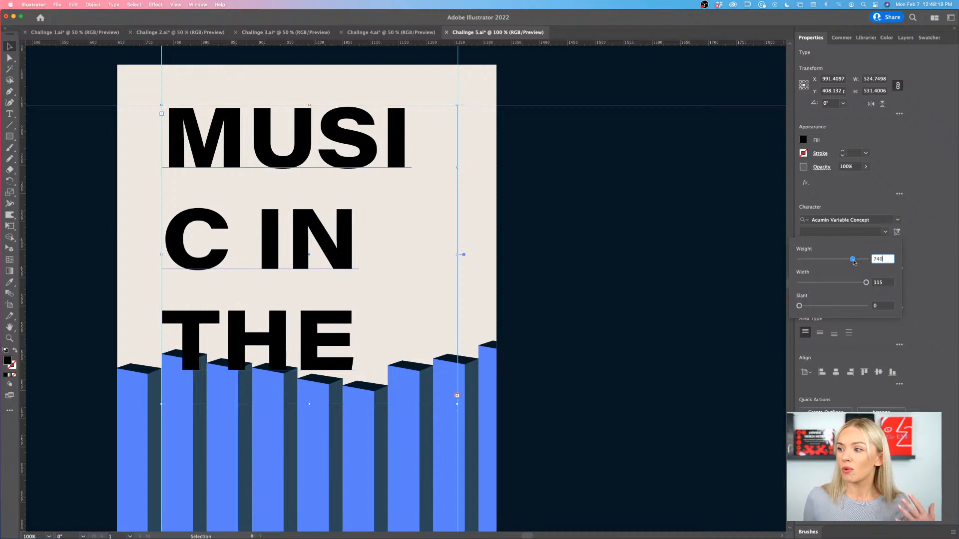
{"action": "mouse_move", "coordinate": [799, 305]}
{"action": "left_mouse_down"}
{"action": "mouse_move", "coordinate": [844, 306]}
{"action": "mouse_move", "coordinate": [799, 306]}
{"action": "left_mouse_up"}
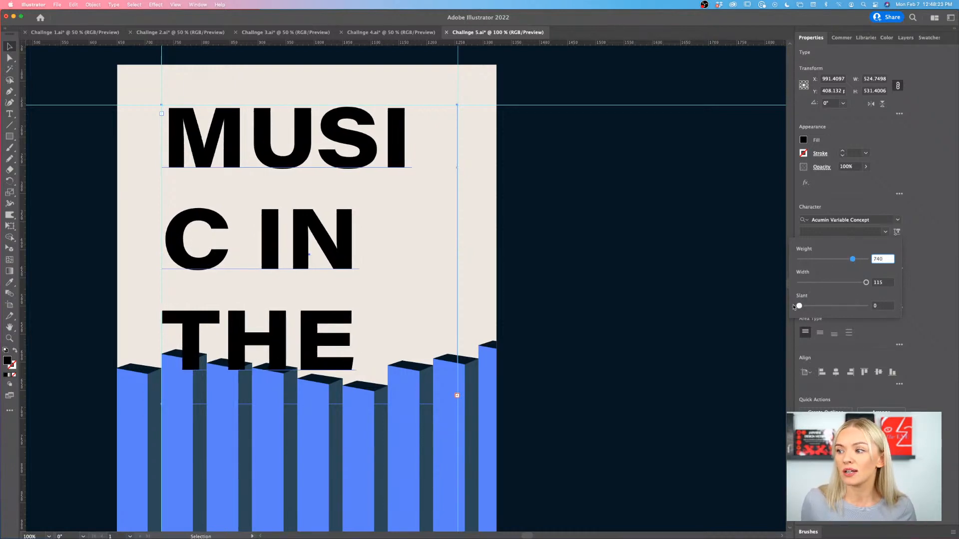
{"action": "left_click", "coordinate": [858, 202]}
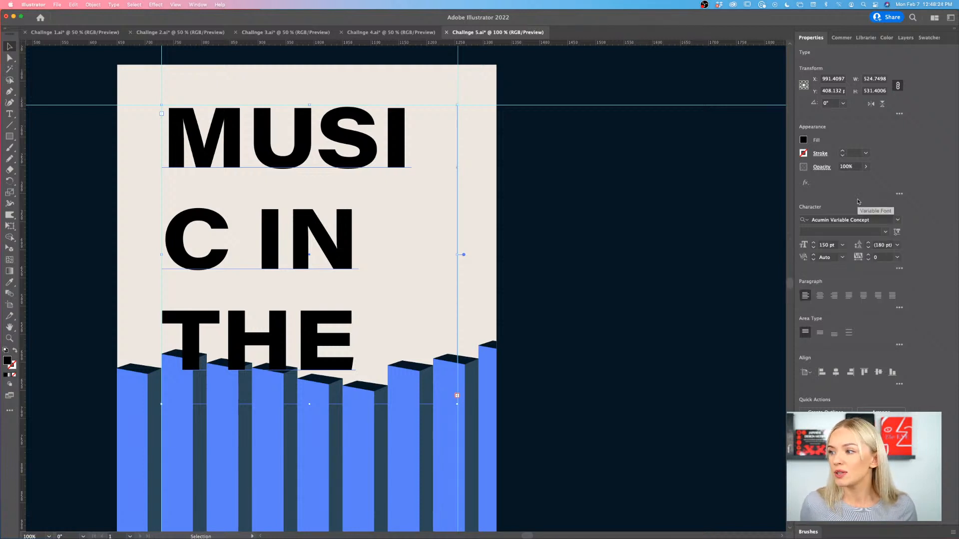
- Reduce the title's font size step by step to 138 pt to fit "MUSIC" on one line
{"action": "left_click", "coordinate": [813, 248]}
{"action": "left_click", "coordinate": [813, 248]}
{"action": "left_click", "coordinate": [813, 249]}
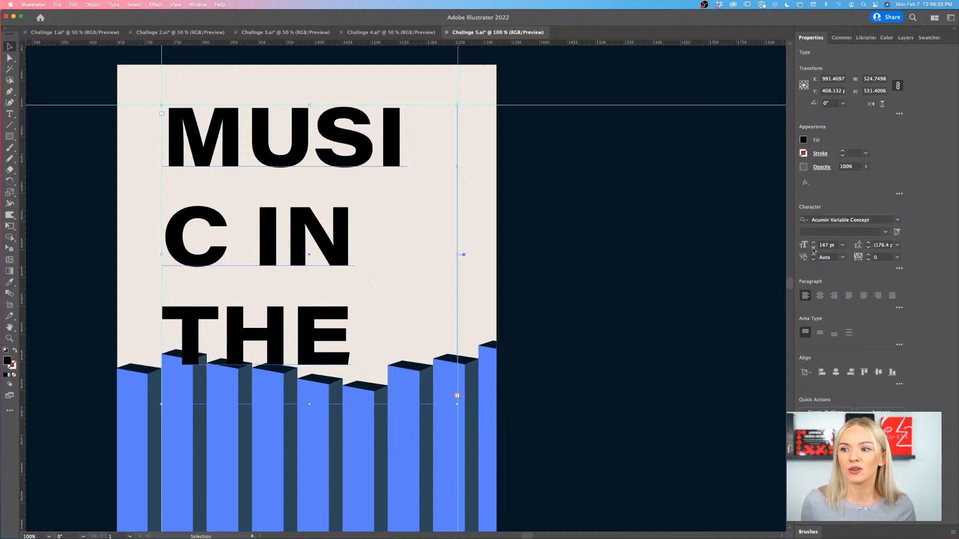
{"action": "left_click", "coordinate": [813, 248]}
{"action": "left_click", "coordinate": [812, 248]}
{"action": "left_click", "coordinate": [813, 249]}
{"action": "left_click", "coordinate": [813, 248]}
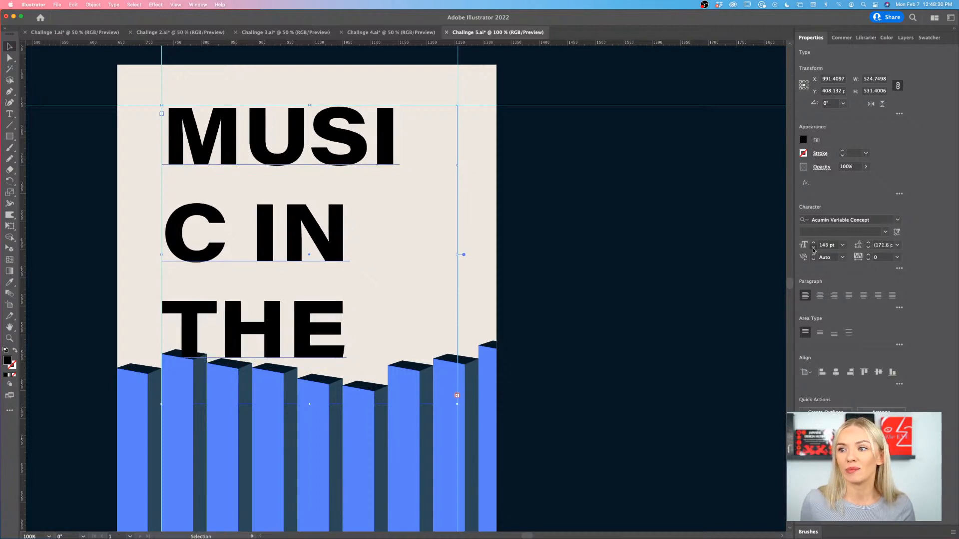
{"action": "left_click", "coordinate": [813, 248]}
{"action": "left_click", "coordinate": [813, 248]}
{"action": "left_click", "coordinate": [813, 248]}
{"action": "left_click", "coordinate": [813, 248]}
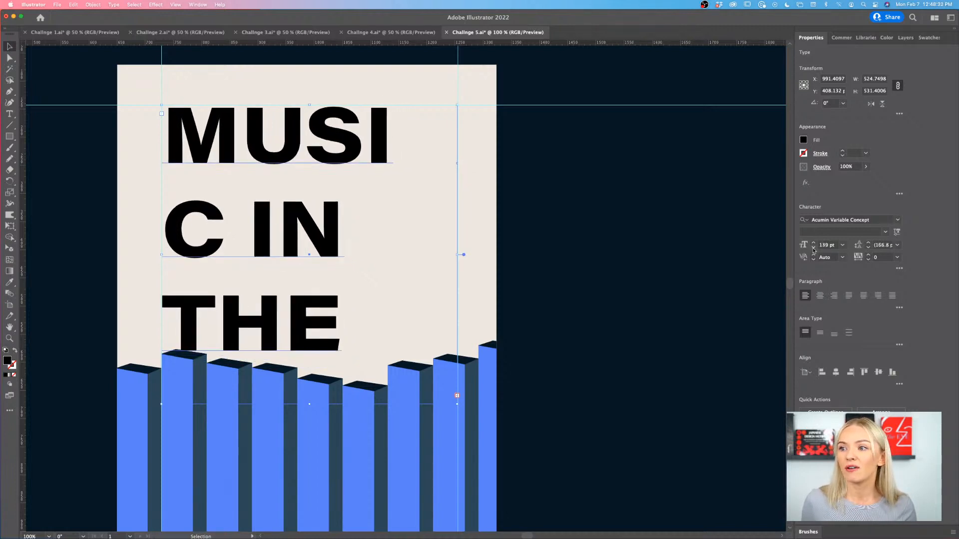
{"action": "left_click", "coordinate": [813, 248]}
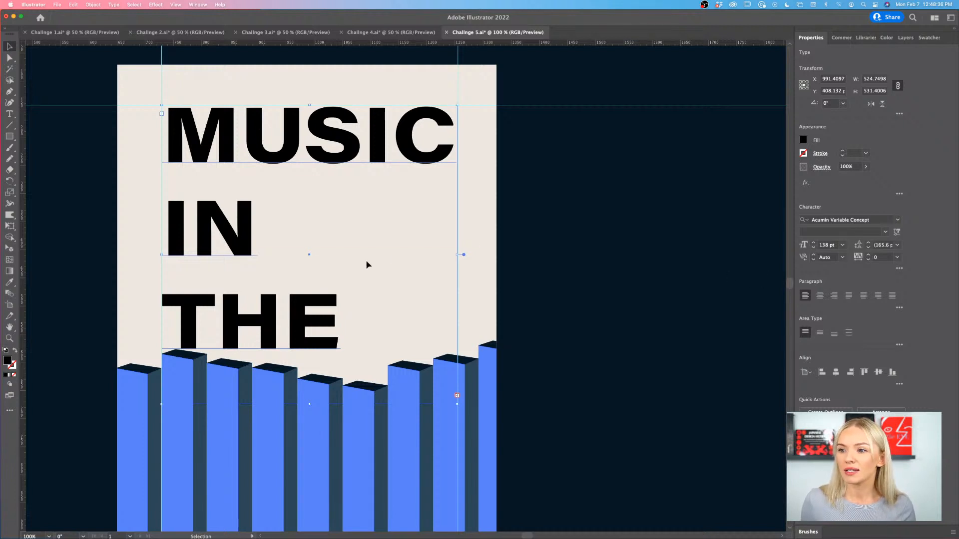
- Try to pull "THE" up beside "IN" by deleting the character before it in the title text
{"action": "double_click", "coordinate": [180, 317]}
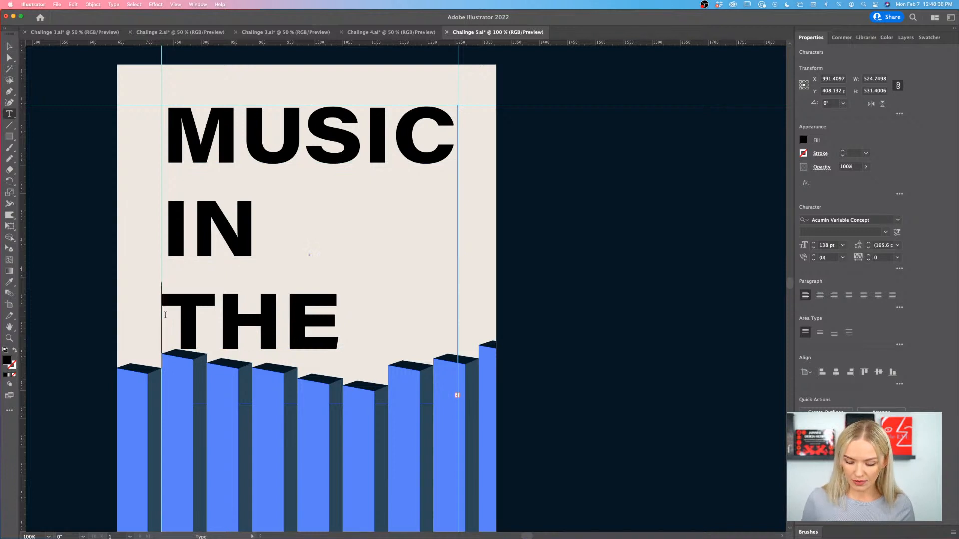
{"action": "key", "text": "BackSpace"}
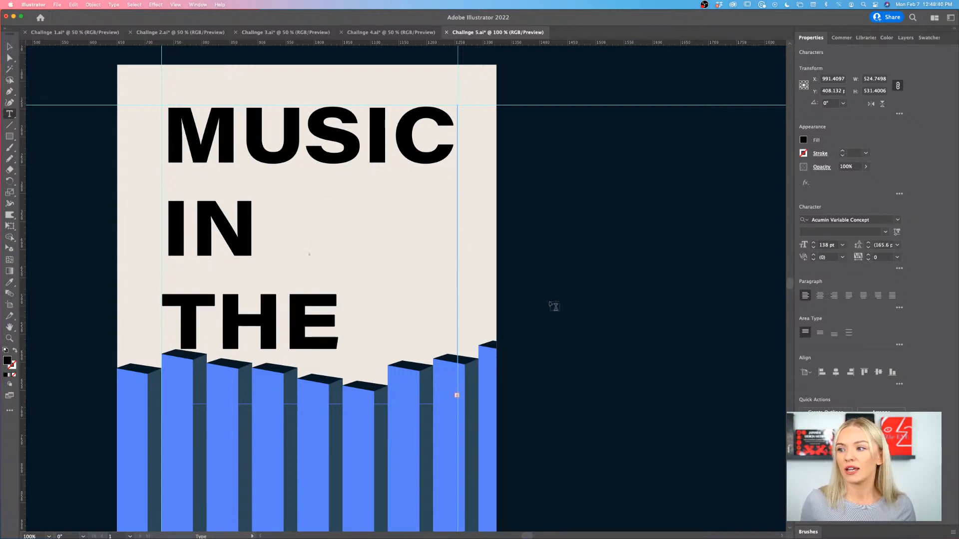
{"action": "left_click", "coordinate": [9, 46]}
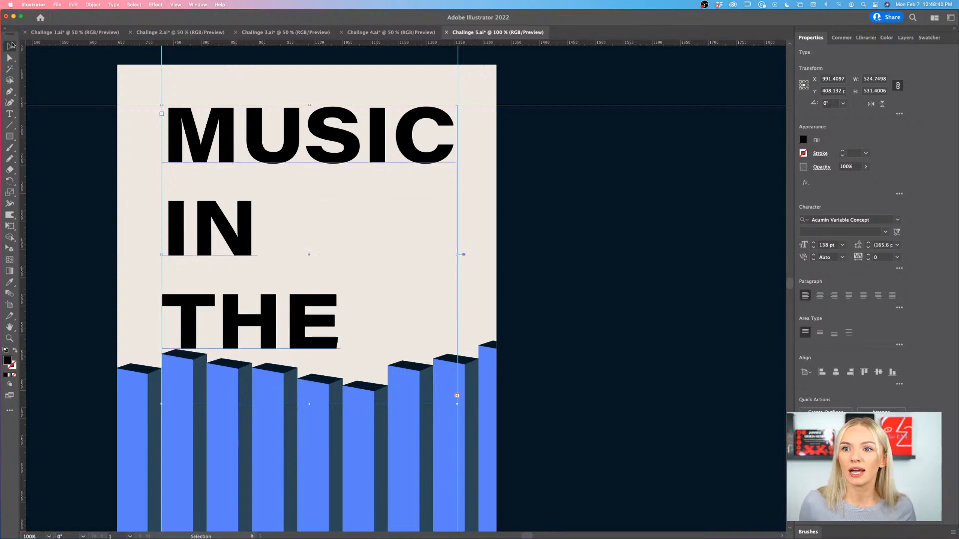
- Set the title's font size to 137 pt and tighten its leading to 145 pt
{"action": "left_click", "coordinate": [812, 248]}
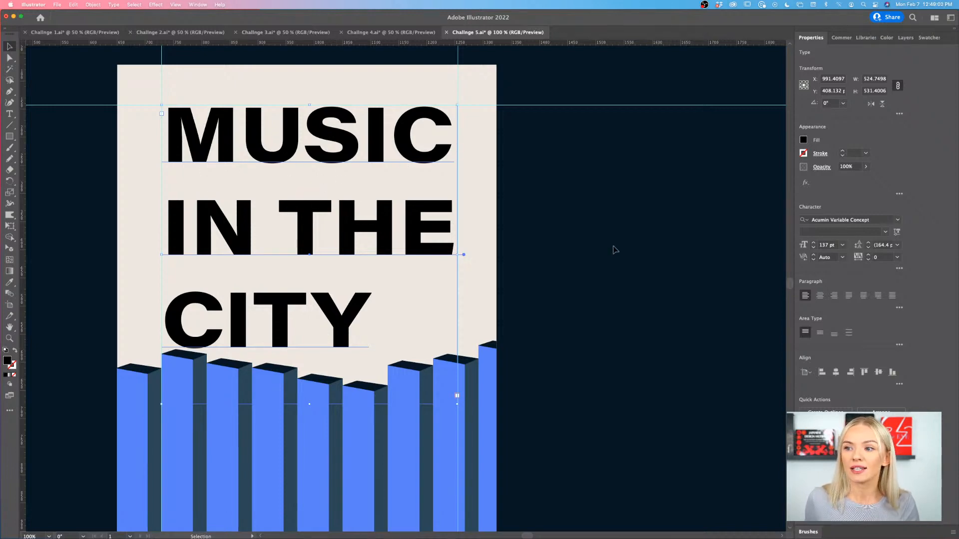
{"action": "left_click", "coordinate": [868, 247]}
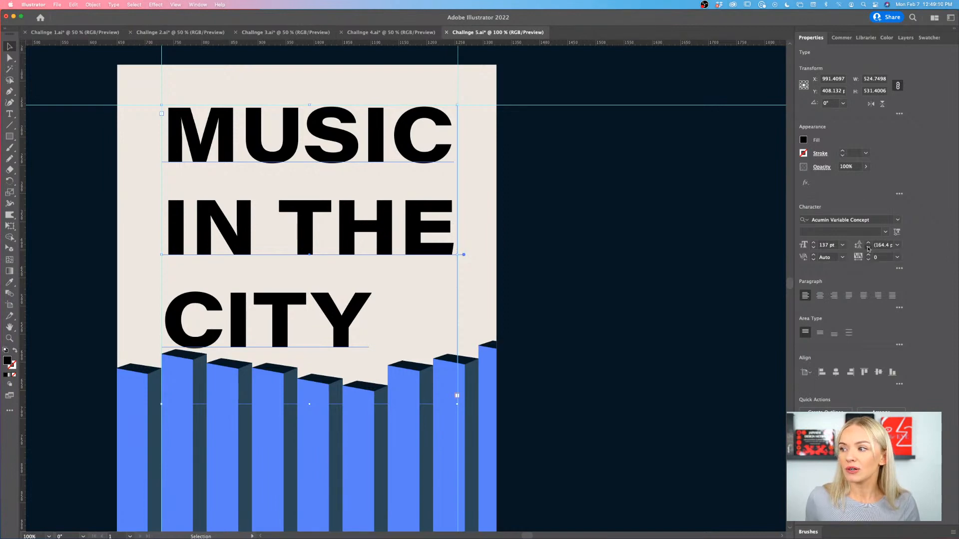
{"action": "left_click", "coordinate": [868, 248]}
{"action": "left_click", "coordinate": [868, 248]}
{"action": "left_click", "coordinate": [868, 247]}
{"action": "left_click", "coordinate": [868, 248]}
{"action": "left_click", "coordinate": [868, 247]}
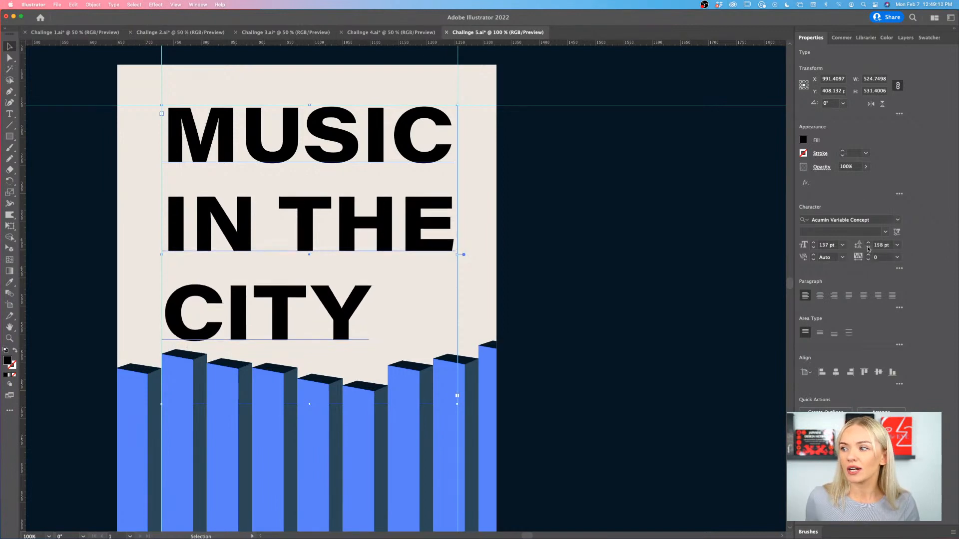
{"action": "left_click", "coordinate": [868, 248]}
{"action": "left_click", "coordinate": [868, 247]}
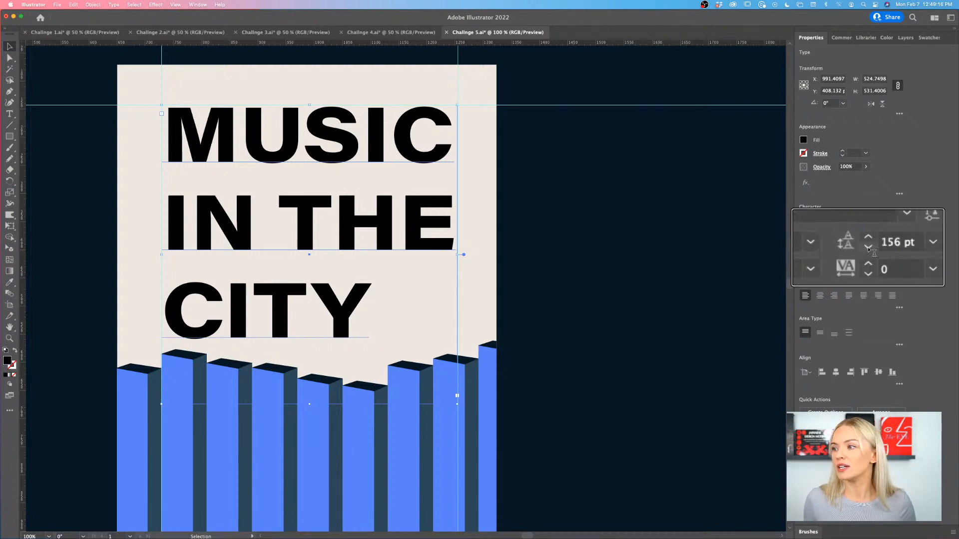
{"action": "left_click", "coordinate": [868, 248]}
{"action": "left_click", "coordinate": [867, 248]}
{"action": "left_click", "coordinate": [868, 248]}
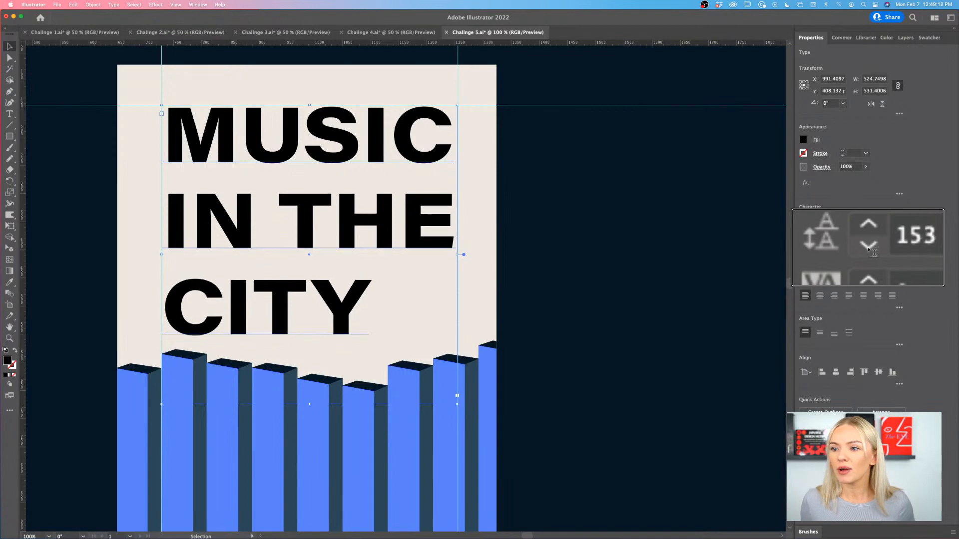
{"action": "left_click", "coordinate": [868, 247]}
{"action": "left_click", "coordinate": [868, 247]}
{"action": "left_click", "coordinate": [868, 247]}
{"action": "left_click", "coordinate": [868, 248]}
{"action": "left_click", "coordinate": [868, 247]}
{"action": "left_click", "coordinate": [868, 247]}
{"action": "left_click", "coordinate": [868, 248]}
{"action": "left_click", "coordinate": [867, 248]}
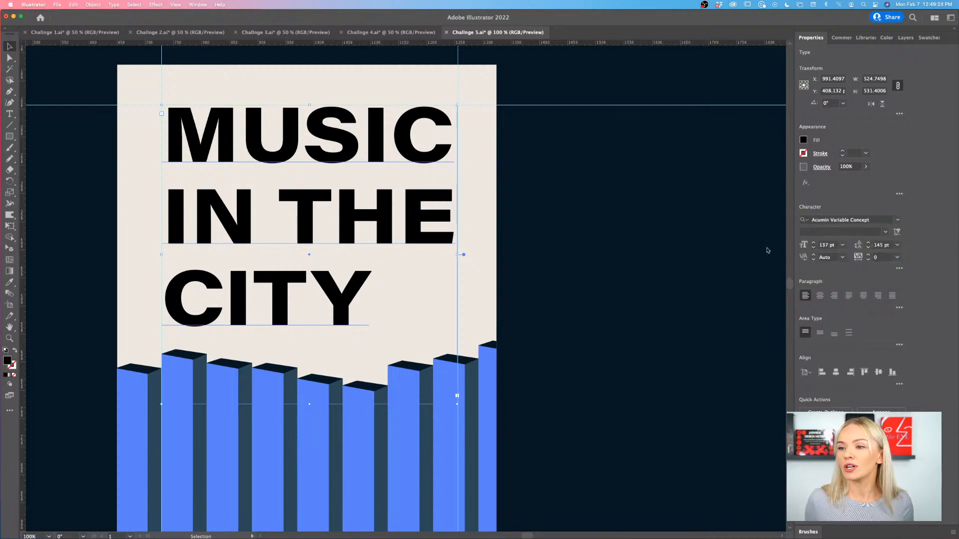
- Examine the poster's title and column composition up close and as a whole beside the challenge brief
{"action": "left_click", "coordinate": [131, 132]}
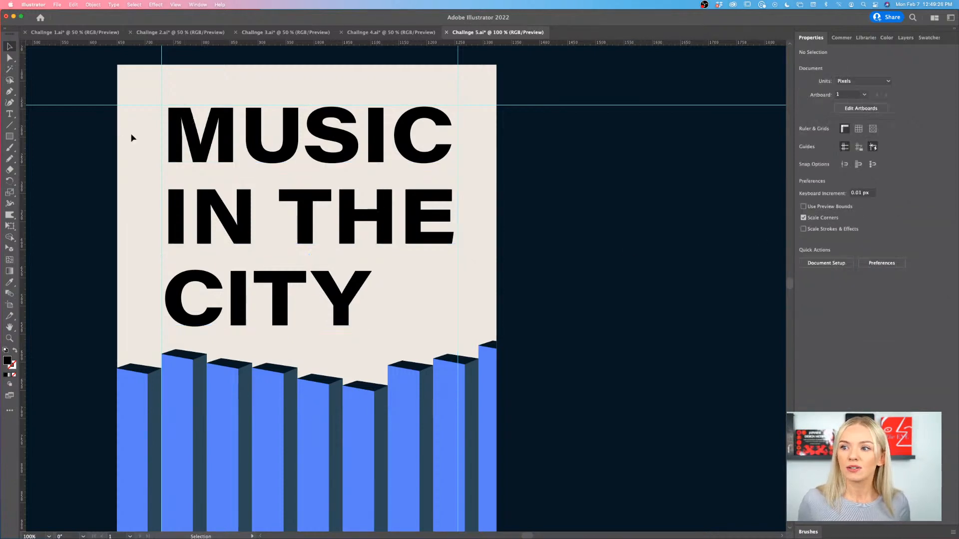
{"action": "scroll", "coordinate": [131, 133], "scroll_direction": "down", "scroll_amount": 1}
{"action": "scroll", "coordinate": [154, 161], "scroll_direction": "down", "scroll_amount": 2}
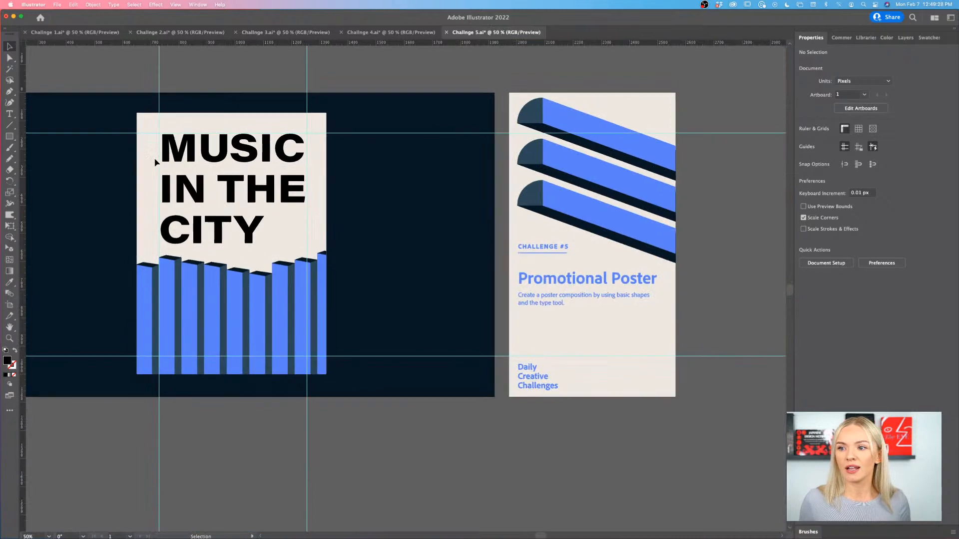
{"action": "scroll", "coordinate": [155, 161], "scroll_direction": "up", "scroll_amount": 1}
{"action": "scroll", "coordinate": [178, 199], "scroll_direction": "up", "scroll_amount": 2}
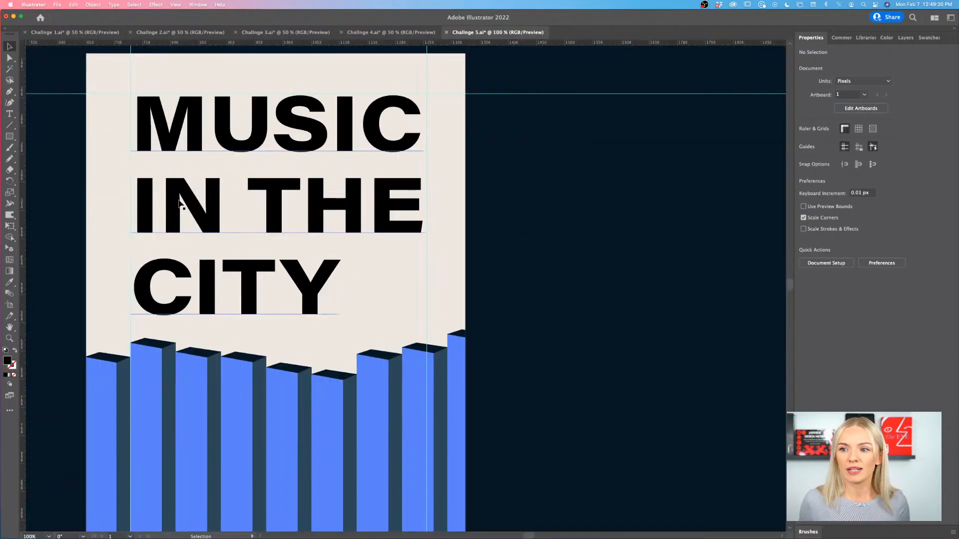
{"action": "scroll", "coordinate": [270, 303], "scroll_direction": "up", "scroll_amount": 2}
{"action": "scroll", "coordinate": [270, 304], "scroll_direction": "left", "scroll_amount": 4}
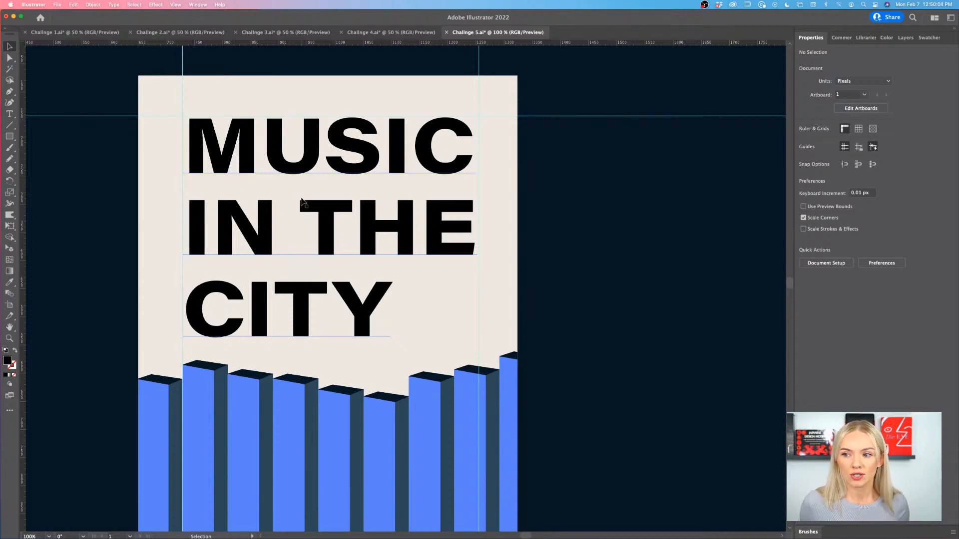
{"action": "scroll", "coordinate": [302, 203], "scroll_direction": "down", "scroll_amount": 2}
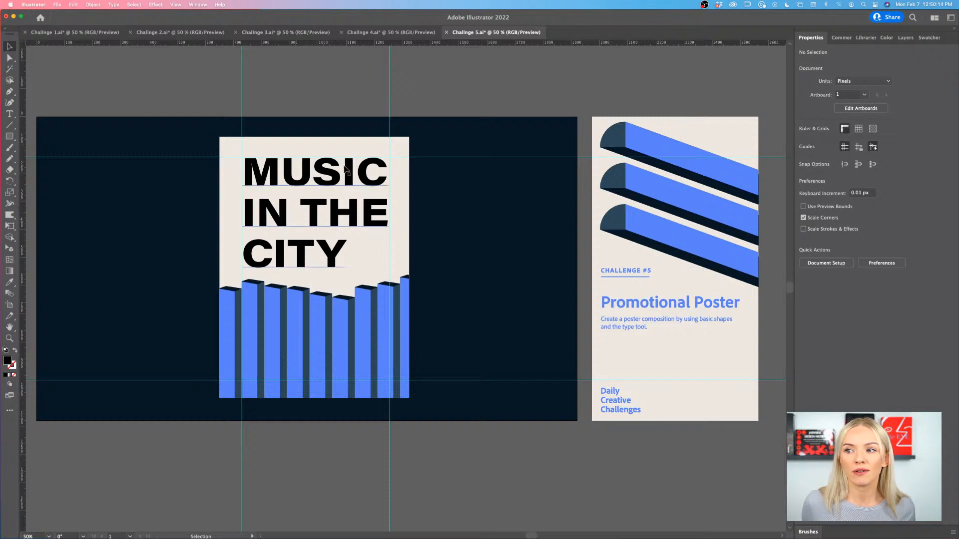
{"action": "scroll", "coordinate": [345, 168], "scroll_direction": "left", "scroll_amount": 1}
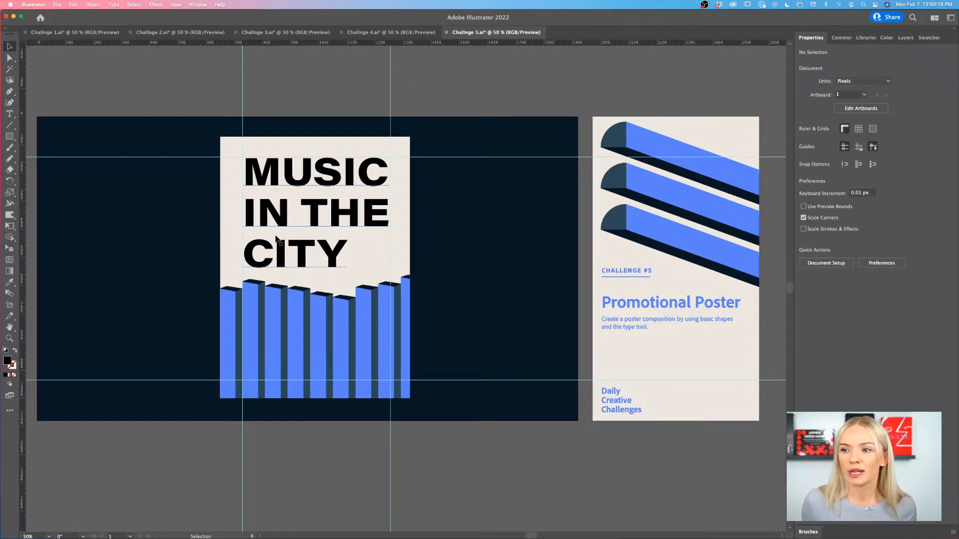
{"action": "scroll", "coordinate": [418, 270], "scroll_direction": "up", "scroll_amount": 2}
{"action": "scroll", "coordinate": [418, 271], "scroll_direction": "right", "scroll_amount": 1}
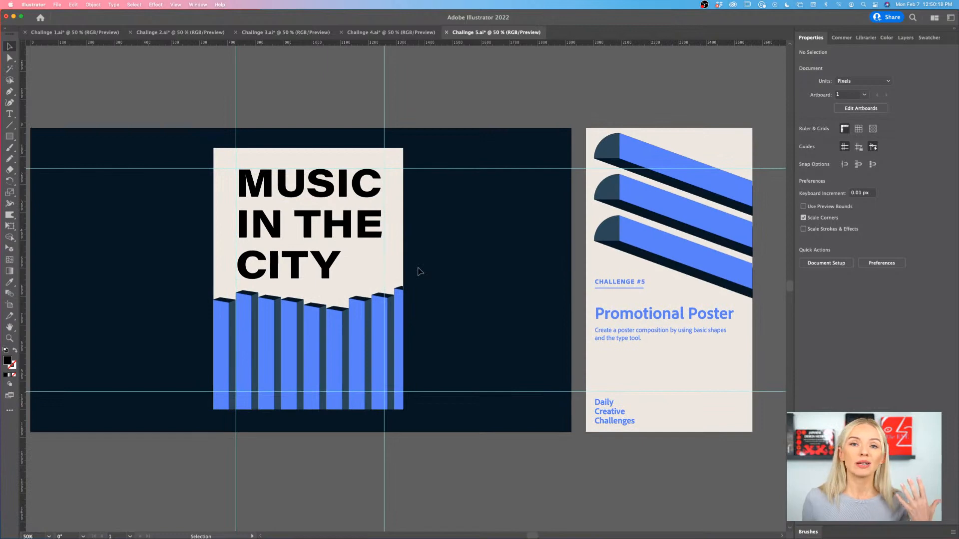
{"action": "scroll", "coordinate": [420, 271], "scroll_direction": "left", "scroll_amount": 5}
{"action": "scroll", "coordinate": [417, 271], "scroll_direction": "down", "scroll_amount": 3}
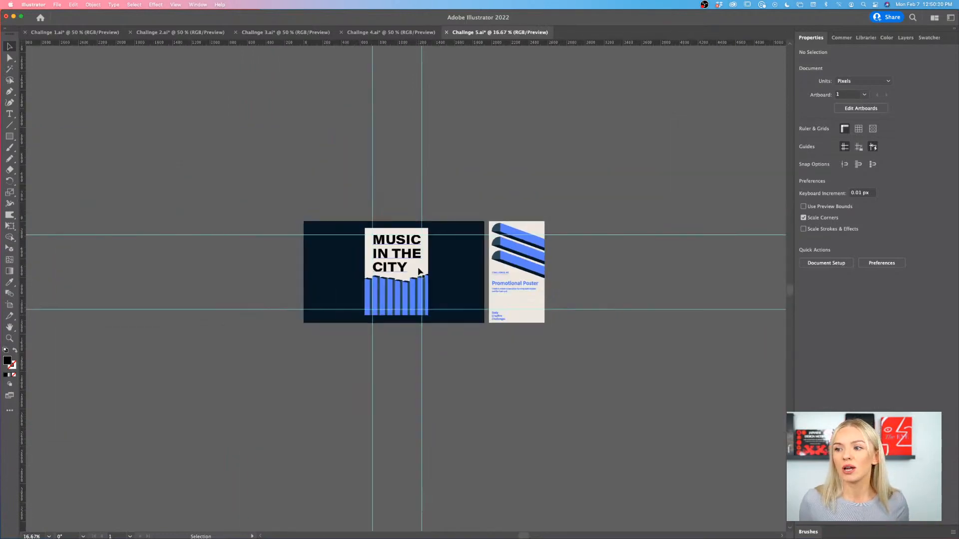
{"action": "scroll", "coordinate": [419, 272], "scroll_direction": "right", "scroll_amount": 2}
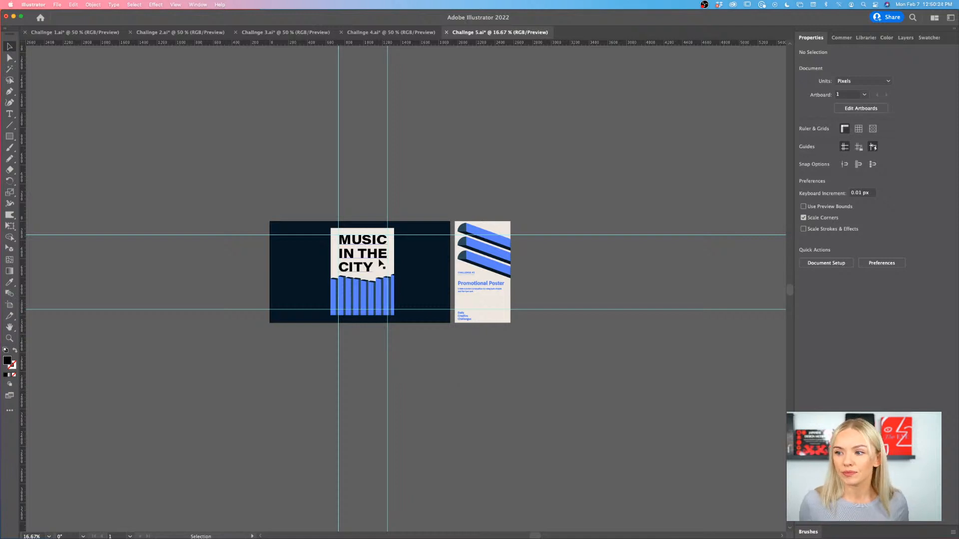
- Tighten the tracking of the "MUSIC IN THE CITY" title to -54
{"action": "scroll", "coordinate": [379, 262], "scroll_direction": "up", "scroll_amount": 5}
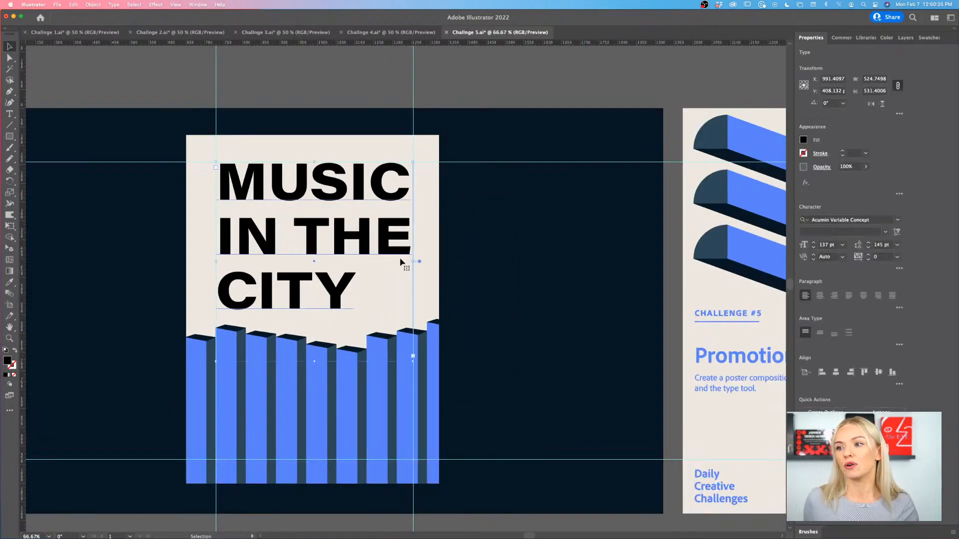
{"action": "left_click", "coordinate": [868, 260]}
{"action": "left_click", "coordinate": [868, 260]}
{"action": "left_click", "coordinate": [869, 260]}
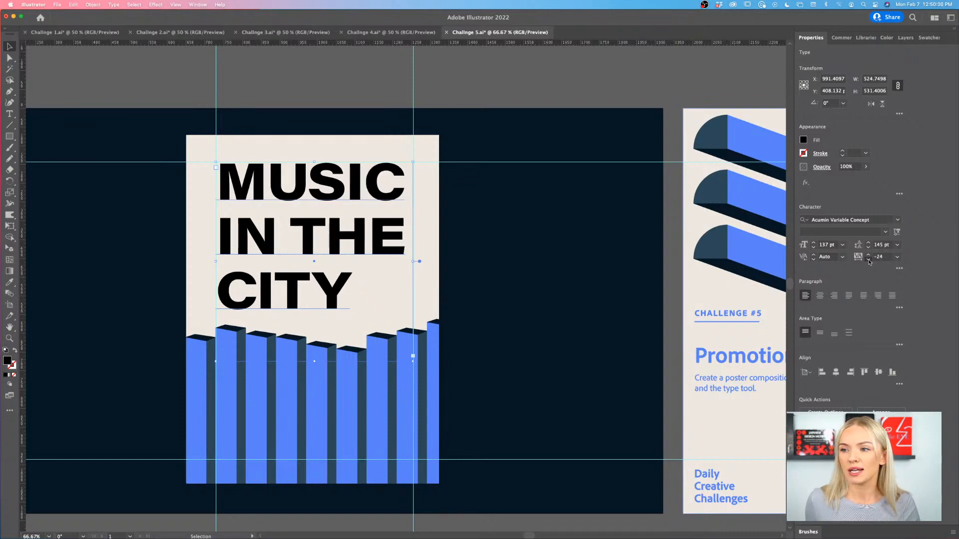
{"action": "left_click", "coordinate": [868, 260]}
{"action": "left_click", "coordinate": [868, 259]}
{"action": "left_click", "coordinate": [868, 260]}
{"action": "left_click", "coordinate": [868, 259]}
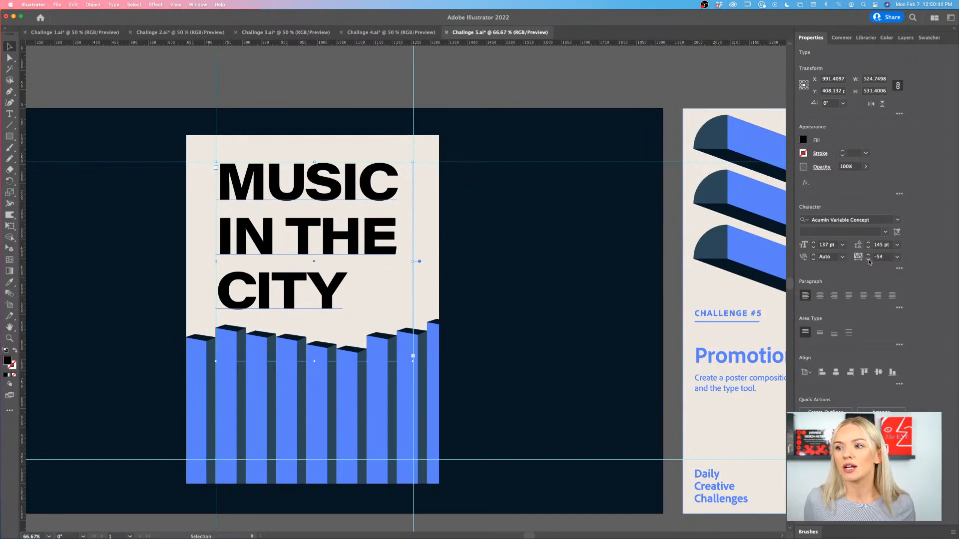
{"action": "left_click", "coordinate": [478, 94]}
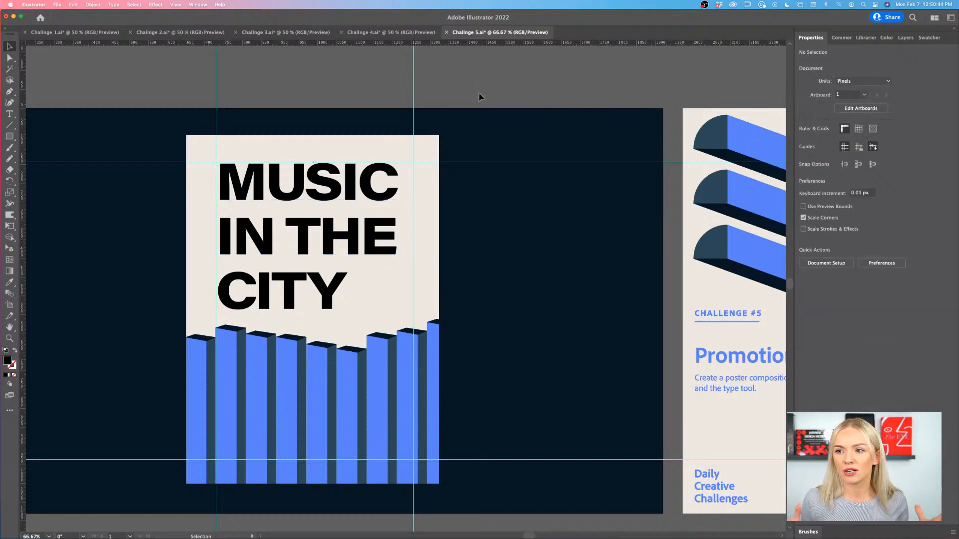
- Crop the columns' clipping mask to the left, right and bottom margin guides of the poster
{"action": "key", "text": "super+minus"}
{"action": "scroll", "coordinate": [422, 255], "scroll_direction": "right", "scroll_amount": 5}
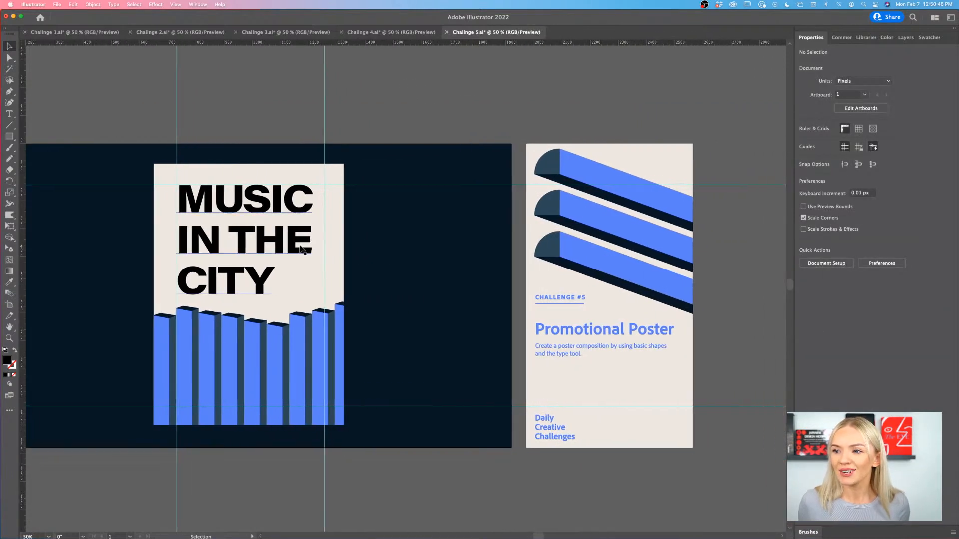
{"action": "left_click", "coordinate": [295, 248]}
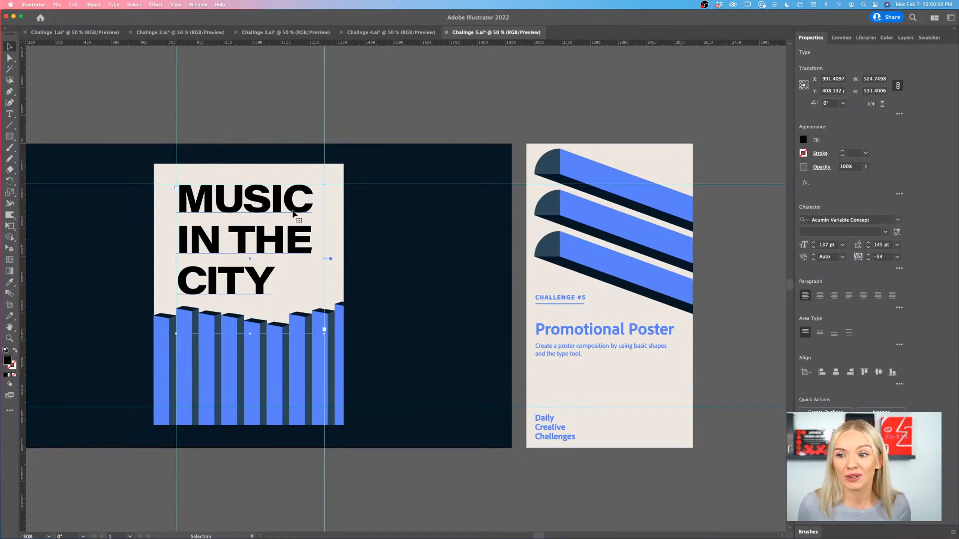
{"action": "scroll", "coordinate": [211, 257], "scroll_direction": "up", "scroll_amount": 1}
{"action": "scroll", "coordinate": [211, 258], "scroll_direction": "down", "scroll_amount": 2}
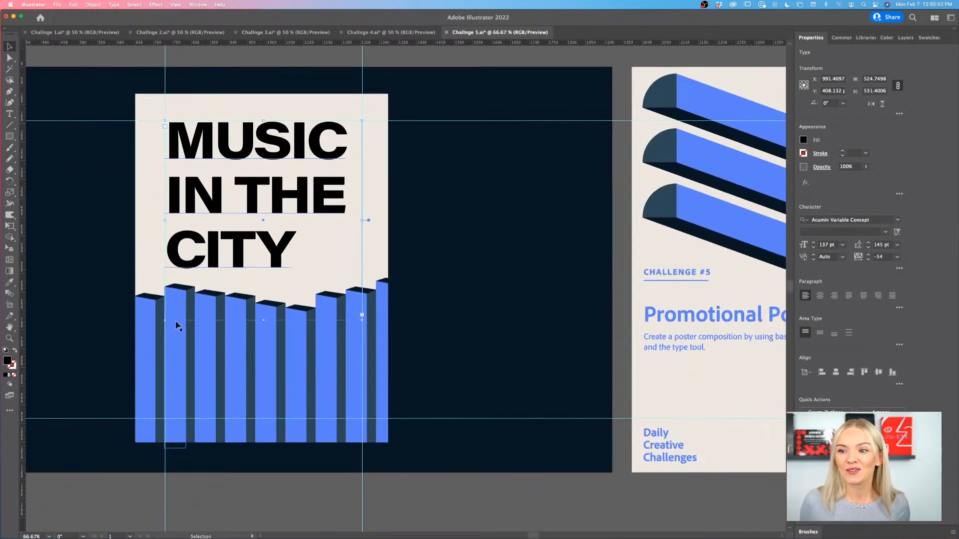
{"action": "left_click", "coordinate": [145, 336]}
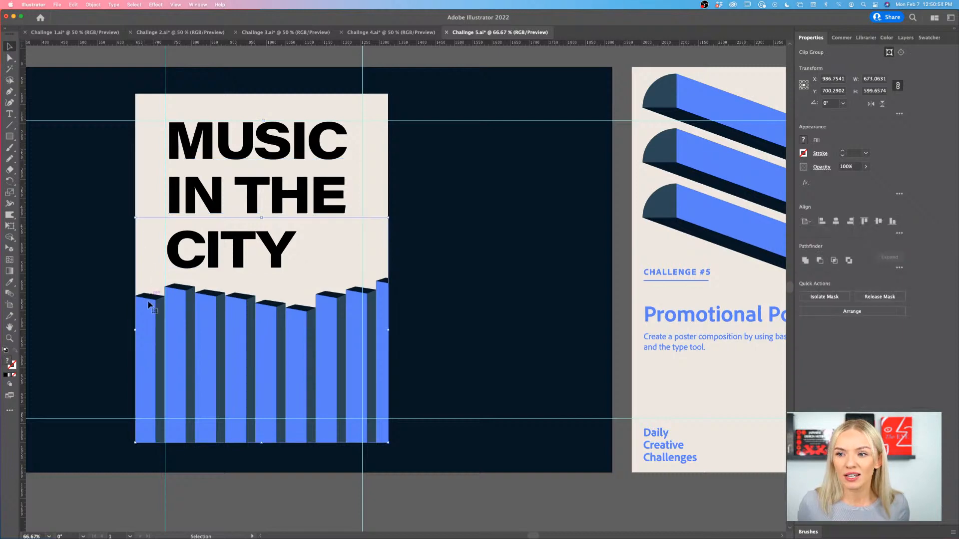
{"action": "double_click", "coordinate": [389, 312]}
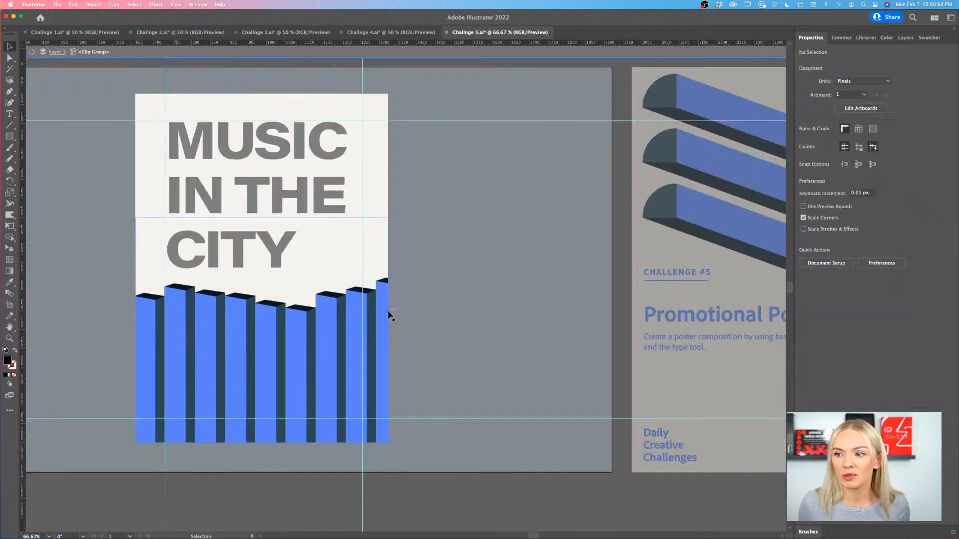
{"action": "left_click", "coordinate": [388, 311]}
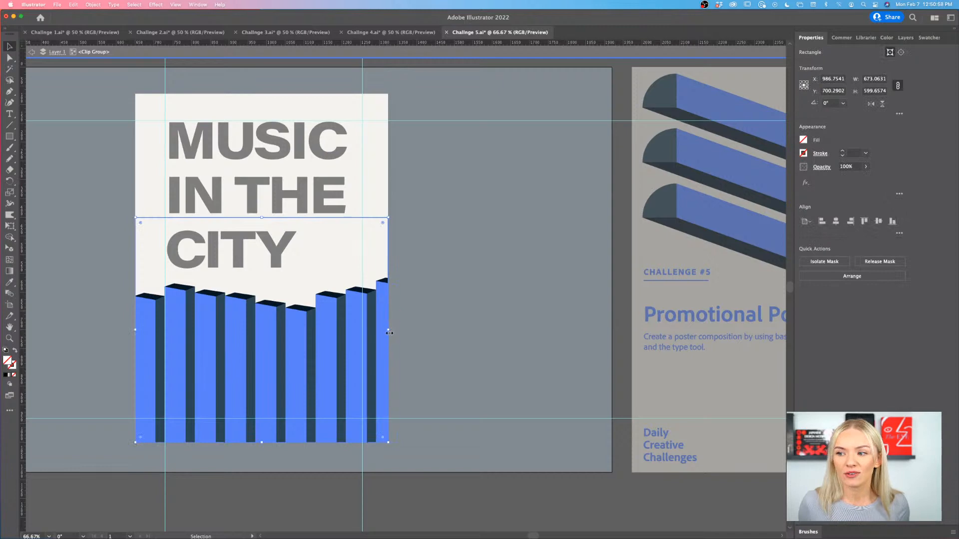
{"action": "left_click_drag", "start_coordinate": [389, 330], "coordinate": [362, 330]}
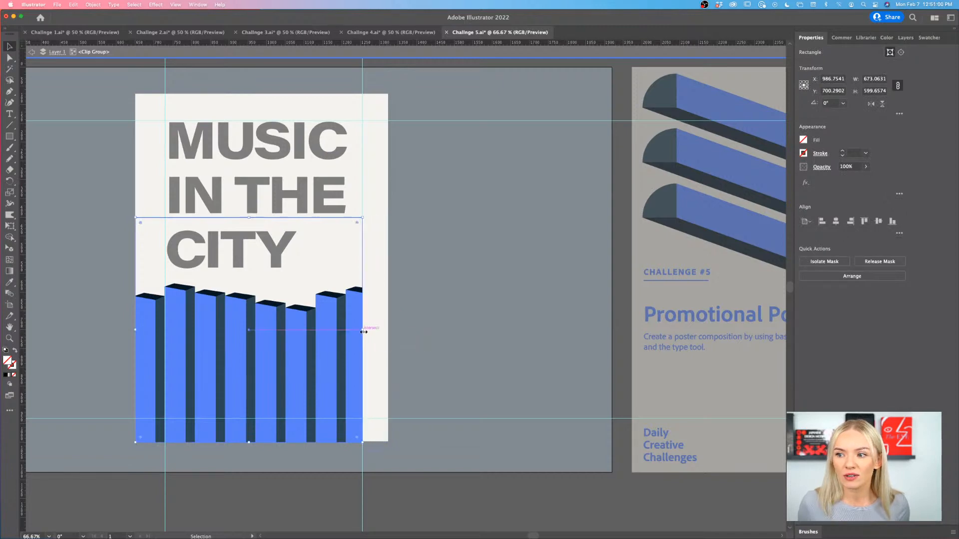
{"action": "left_click_drag", "start_coordinate": [136, 331], "coordinate": [164, 330]}
{"action": "left_click_drag", "start_coordinate": [263, 442], "coordinate": [265, 418]}
{"action": "double_click", "coordinate": [480, 411]}
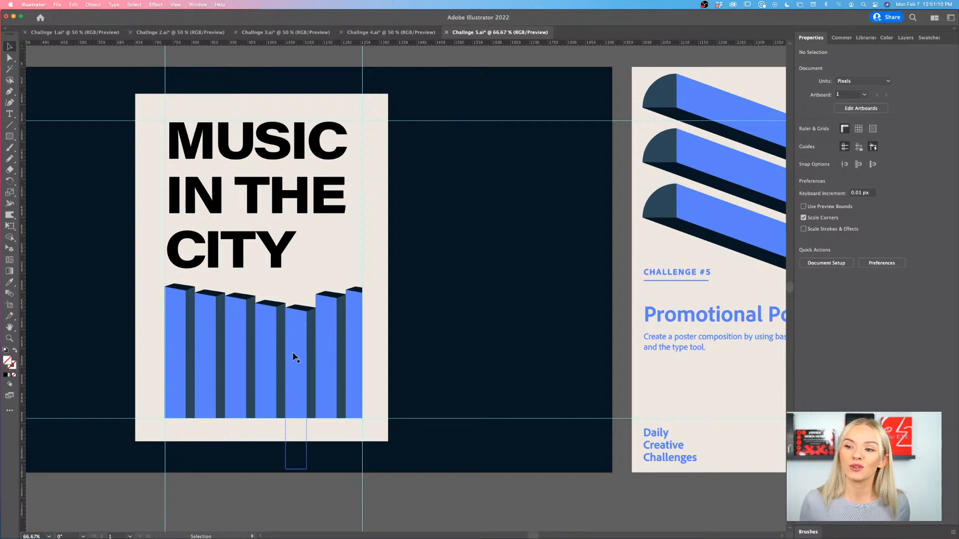
- Move the clipped columns down from the title and bring the mask's bottom edge back up to the bottom guide
{"action": "left_click_drag", "start_coordinate": [293, 353], "coordinate": [296, 365]}
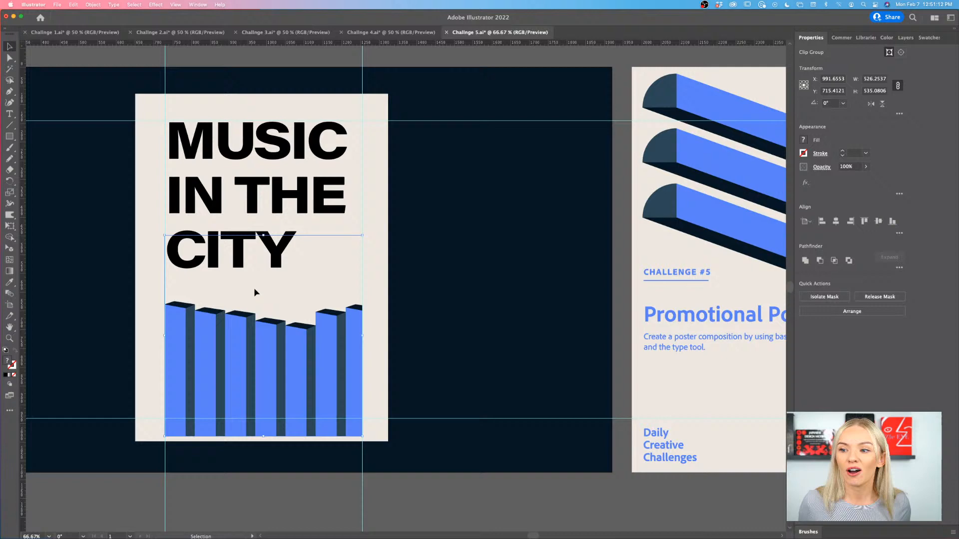
{"action": "double_click", "coordinate": [275, 436]}
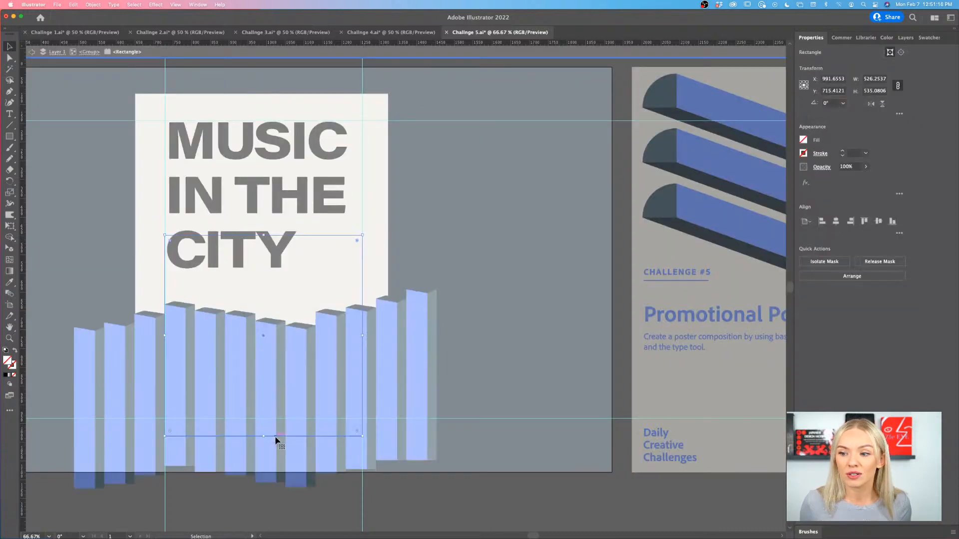
{"action": "left_click_drag", "start_coordinate": [264, 437], "coordinate": [268, 420]}
{"action": "double_click", "coordinate": [469, 416]}
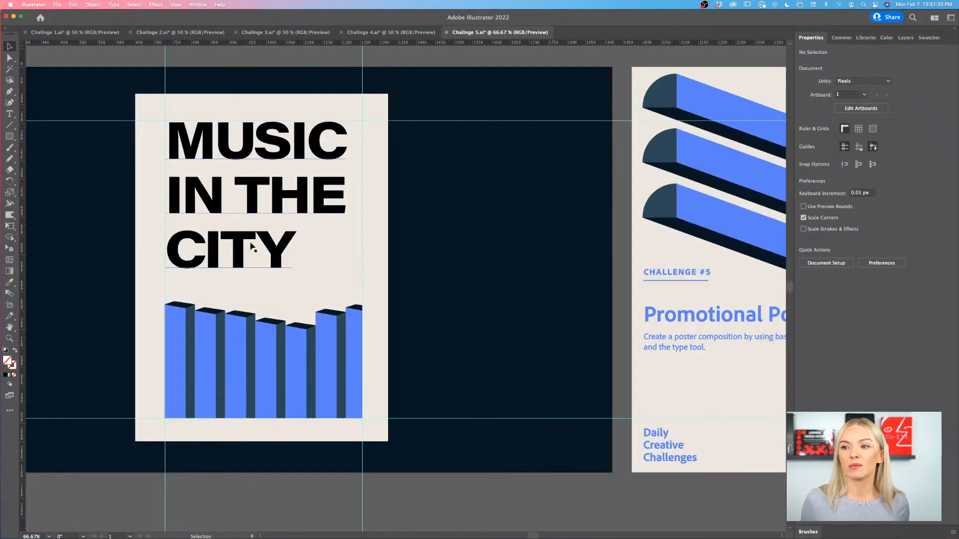
- Scale the seven visible columns inside the clip group down proportionally to fit between the left and right guides, about 526 px wide
{"action": "double_click", "coordinate": [358, 319]}
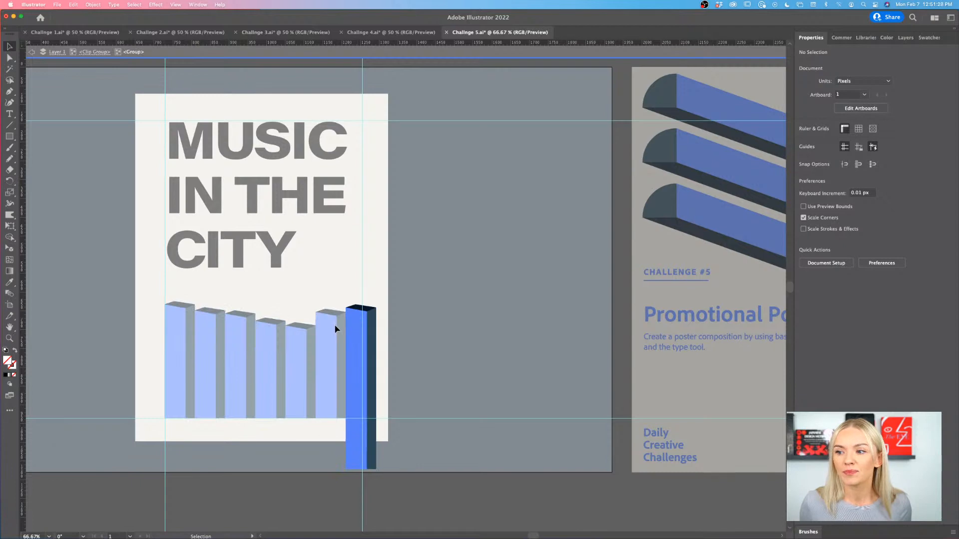
{"action": "key", "text": "Escape"}
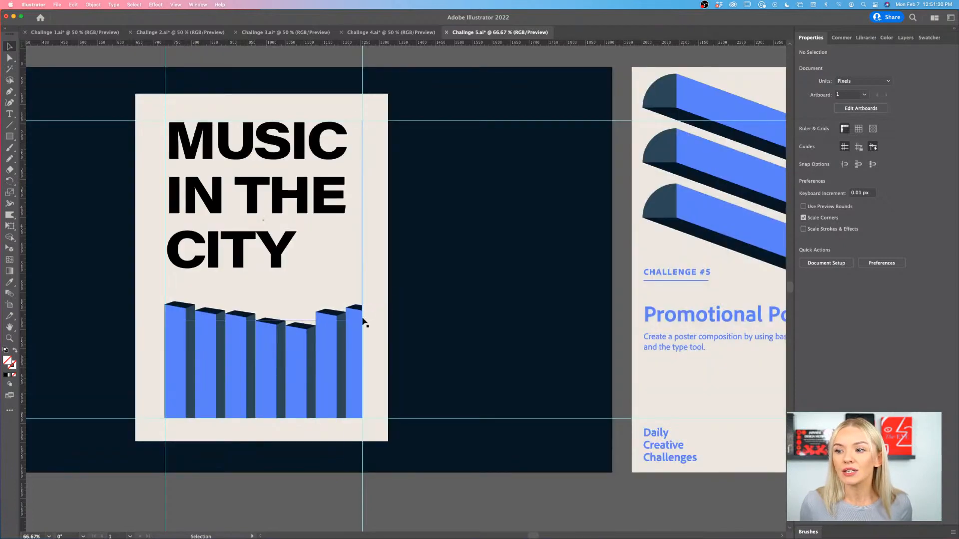
{"action": "left_click", "coordinate": [362, 323]}
{"action": "double_click", "coordinate": [363, 325]}
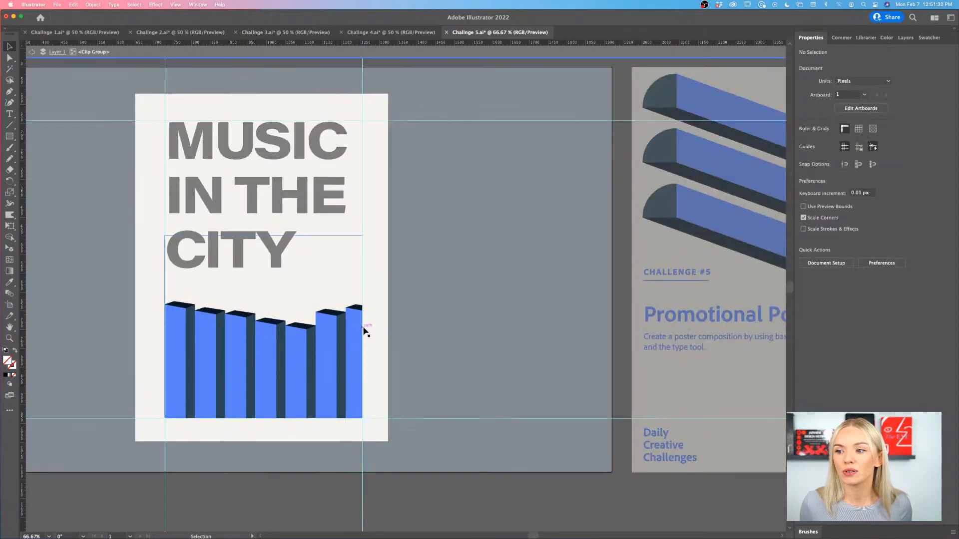
{"action": "left_click", "coordinate": [364, 327]}
{"action": "left_click", "coordinate": [357, 332]}
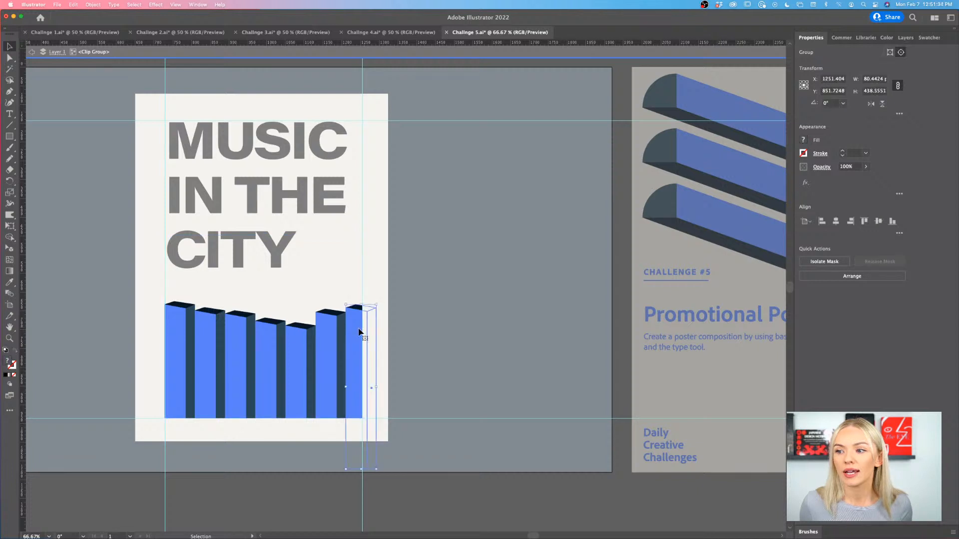
{"action": "left_click", "coordinate": [295, 345], "text": "shift"}
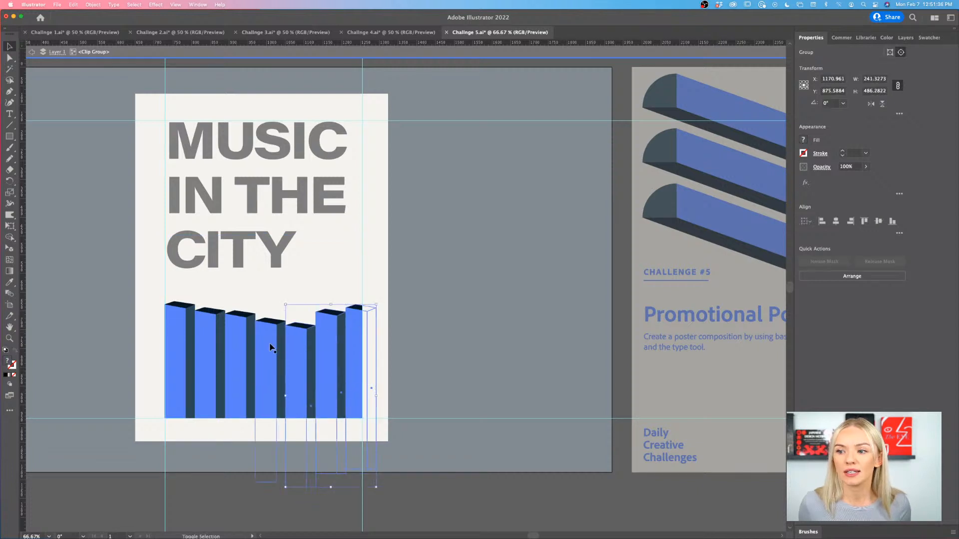
{"action": "left_click", "coordinate": [269, 343], "text": "shift"}
{"action": "left_click", "coordinate": [233, 345], "text": "shift"}
{"action": "left_click", "coordinate": [212, 348], "text": "shift"}
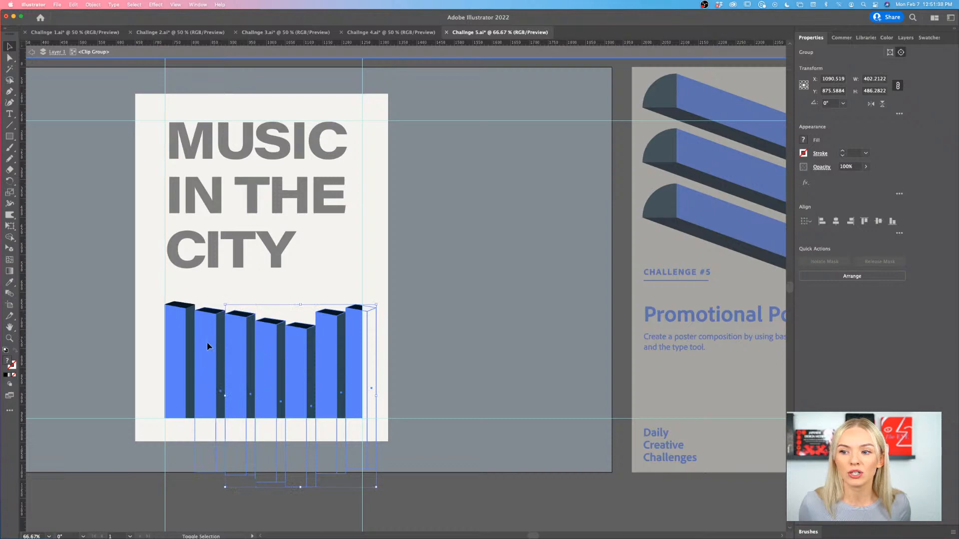
{"action": "left_click", "coordinate": [177, 350], "text": "shift"}
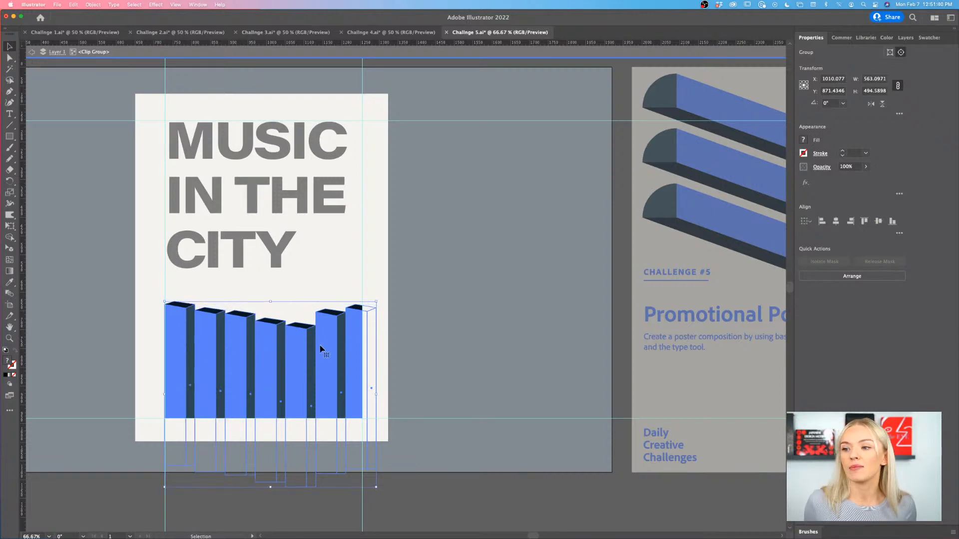
{"action": "key", "text": "super+1"}
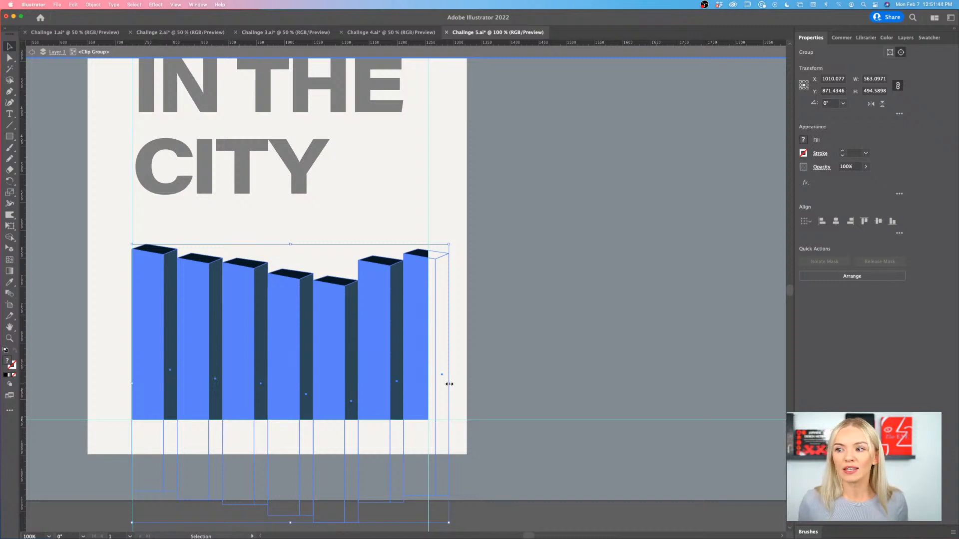
{"action": "left_click_drag", "start_coordinate": [450, 383], "coordinate": [431, 384]}
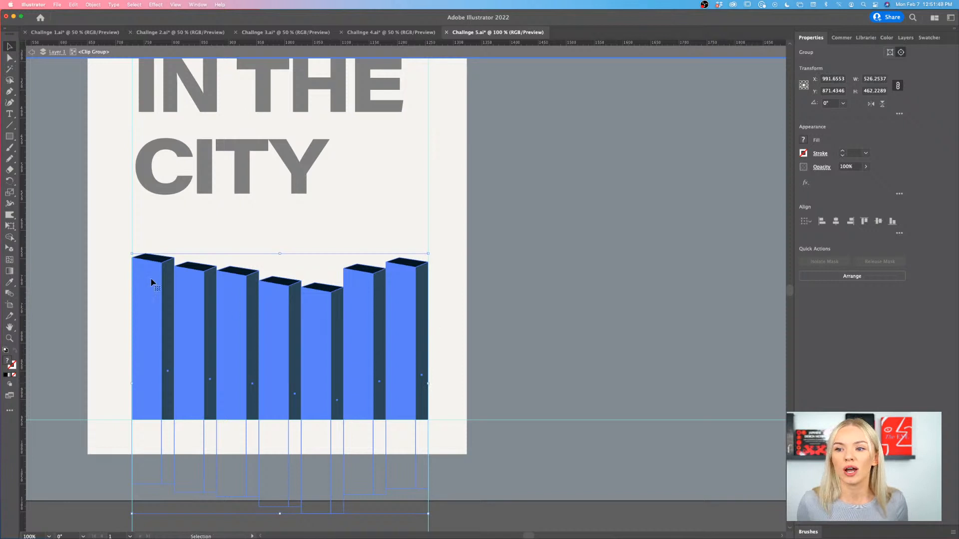
- Shift the scaled columns up slightly within the mask and leave the clip group's isolation mode
{"action": "left_click_drag", "start_coordinate": [131, 383], "coordinate": [135, 383]}
{"action": "left_click_drag", "start_coordinate": [291, 377], "coordinate": [291, 368]}
{"action": "double_click", "coordinate": [488, 343]}
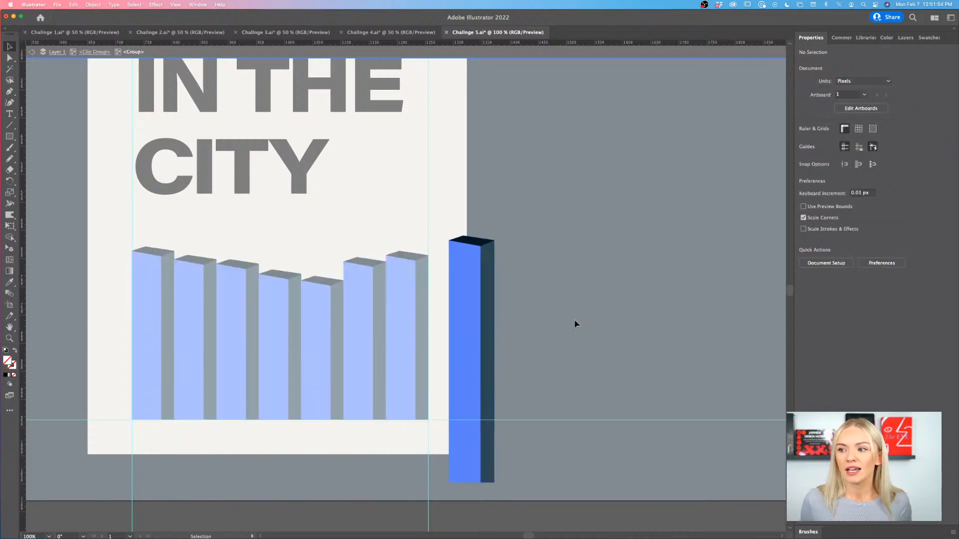
{"action": "double_click", "coordinate": [576, 320]}
{"action": "scroll", "coordinate": [576, 320], "scroll_direction": "down", "scroll_amount": 4}
{"action": "scroll", "coordinate": [576, 320], "scroll_direction": "right", "scroll_amount": 2}
{"action": "scroll", "coordinate": [515, 315], "scroll_direction": "up", "scroll_amount": 2}
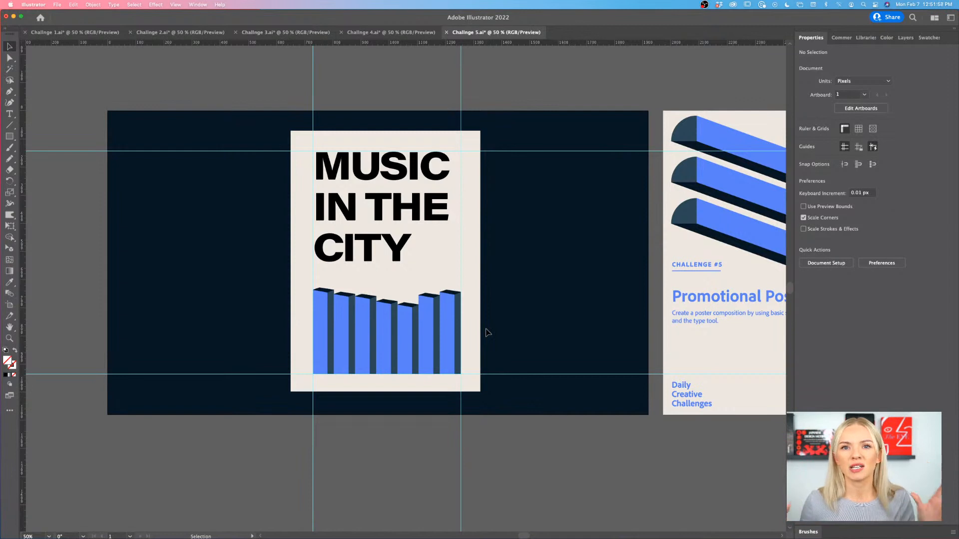
- Stagger the columns inside the clip group, raising the third, fifth, sixth and seventh and lowering the first two, and leave isolation mode
{"action": "scroll", "coordinate": [488, 332], "scroll_direction": "right", "scroll_amount": 2}
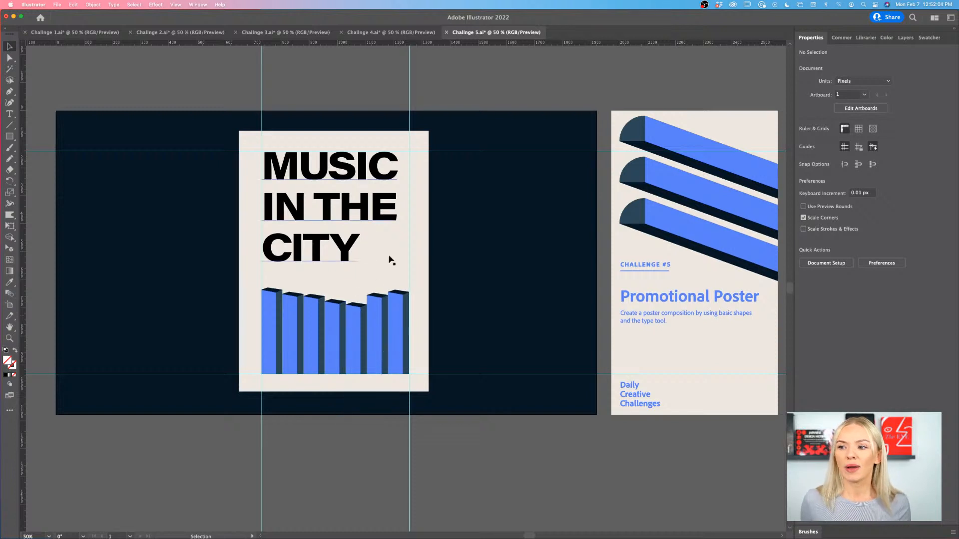
{"action": "scroll", "coordinate": [398, 268], "scroll_direction": "up", "scroll_amount": 1}
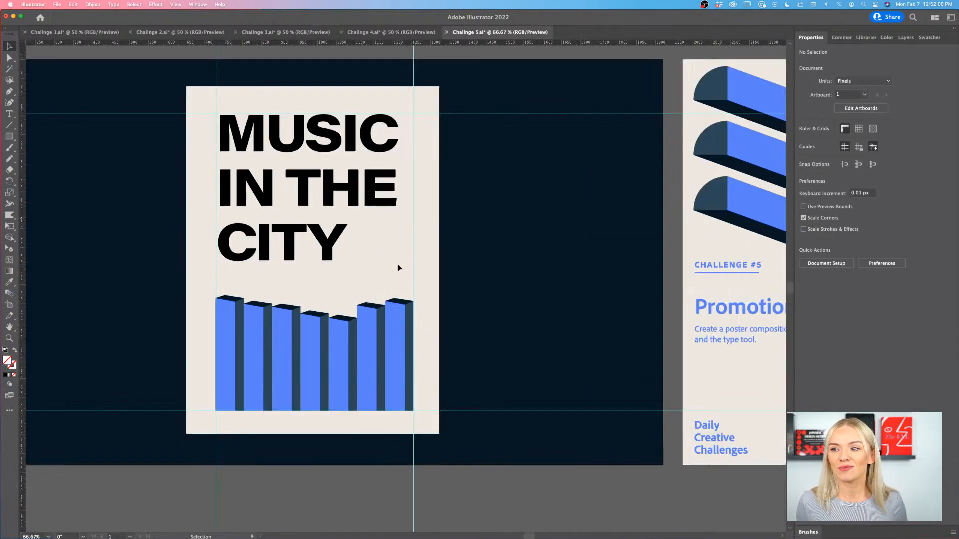
{"action": "scroll", "coordinate": [398, 264], "scroll_direction": "right", "scroll_amount": 2}
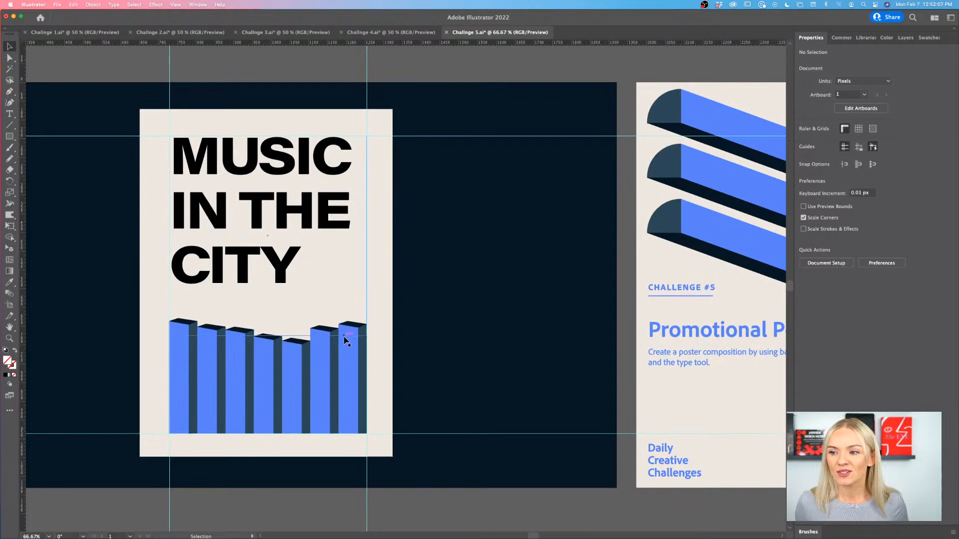
{"action": "double_click", "coordinate": [363, 353]}
{"action": "left_click_drag", "start_coordinate": [363, 353], "coordinate": [364, 320]}
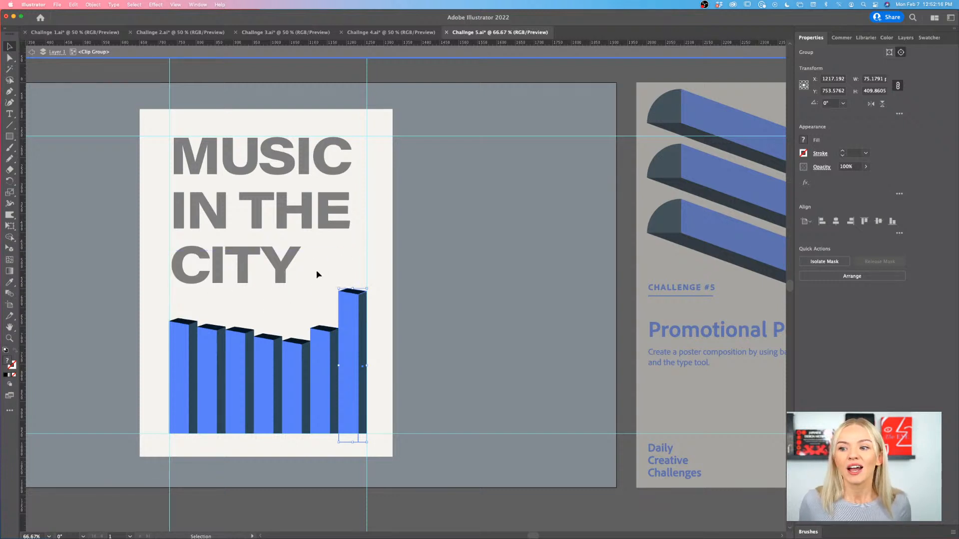
{"action": "left_click_drag", "start_coordinate": [322, 349], "coordinate": [321, 331]}
{"action": "left_click_drag", "start_coordinate": [293, 367], "coordinate": [298, 352]}
{"action": "left_click", "coordinate": [298, 317]}
{"action": "left_click_drag", "start_coordinate": [180, 364], "coordinate": [208, 383]}
{"action": "left_click_drag", "start_coordinate": [241, 383], "coordinate": [243, 376]}
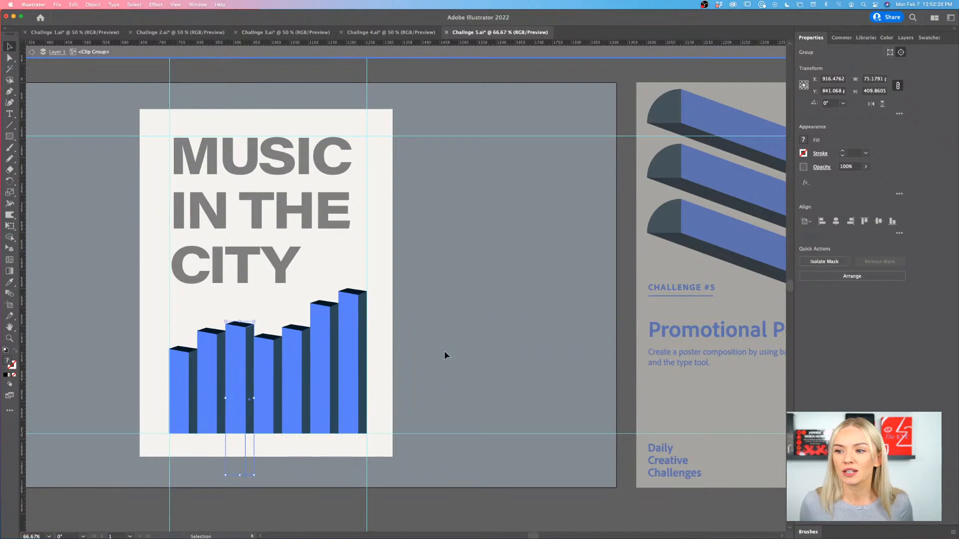
{"action": "double_click", "coordinate": [444, 350]}
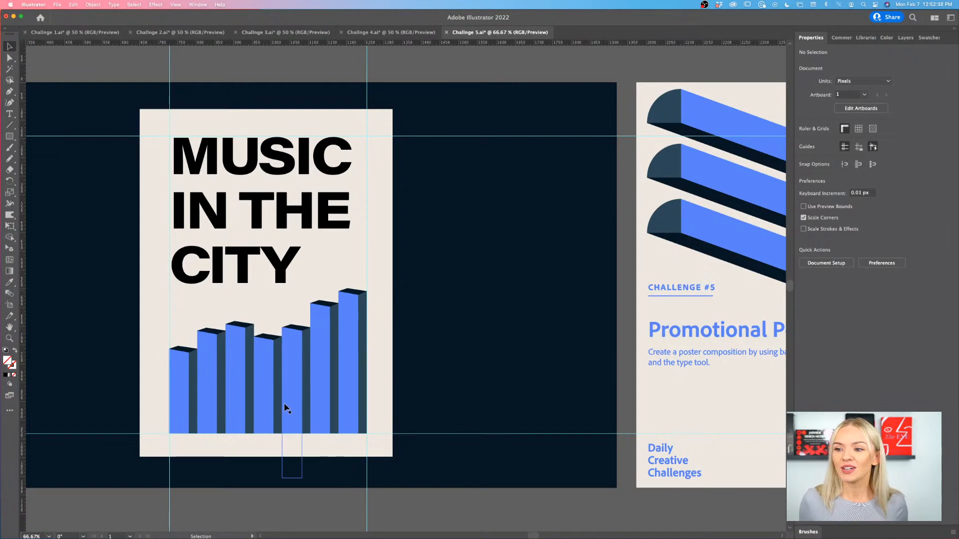
- Reflect the third column across the vertical axis inside the clip group
{"action": "scroll", "coordinate": [285, 403], "scroll_direction": "up", "scroll_amount": 1}
{"action": "scroll", "coordinate": [284, 403], "scroll_direction": "left", "scroll_amount": 1}
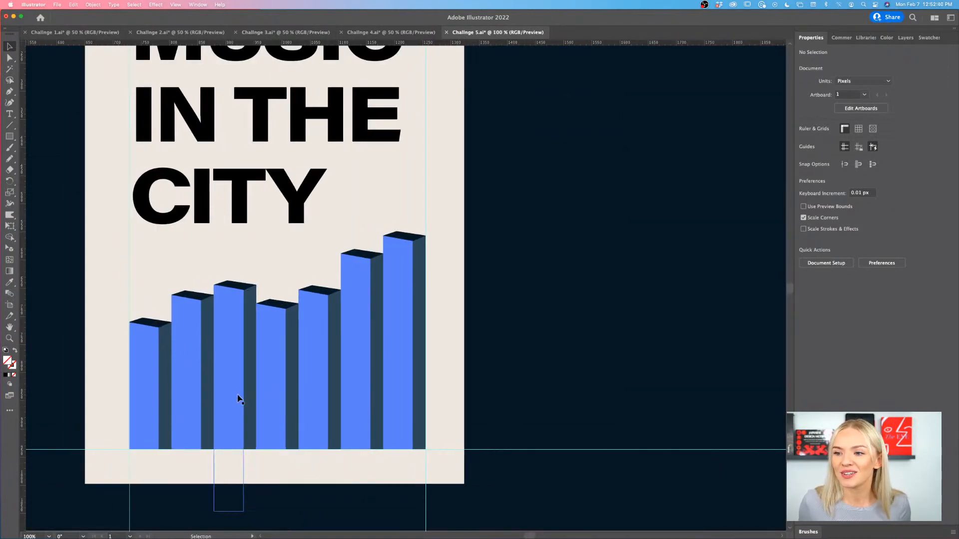
{"action": "double_click", "coordinate": [238, 398]}
{"action": "left_click", "coordinate": [238, 398]}
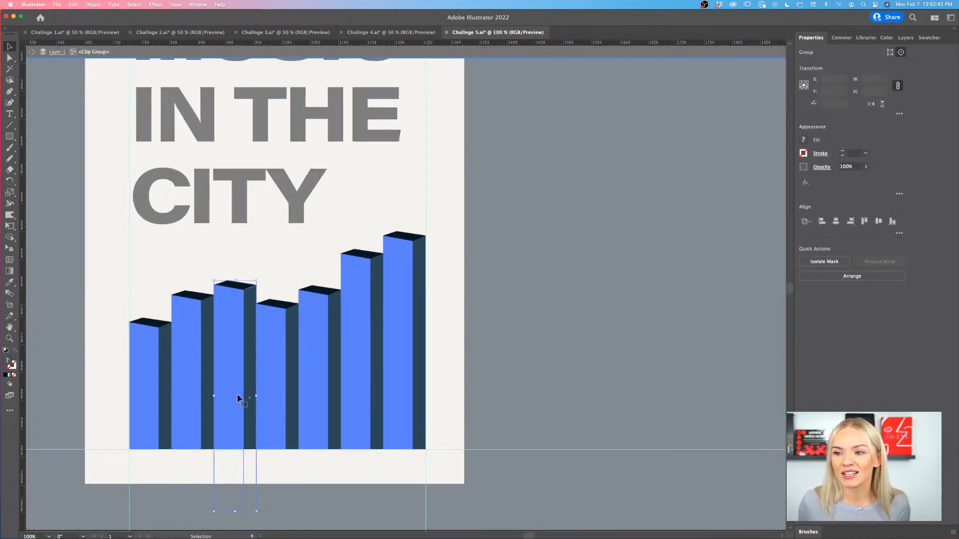
{"action": "right_click", "coordinate": [238, 397]}
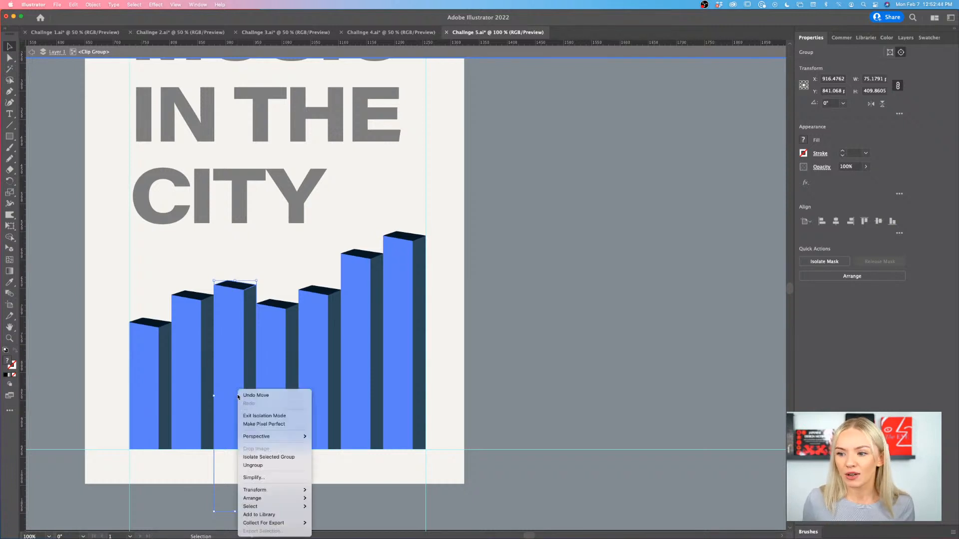
{"action": "mouse_move", "coordinate": [274, 490]}
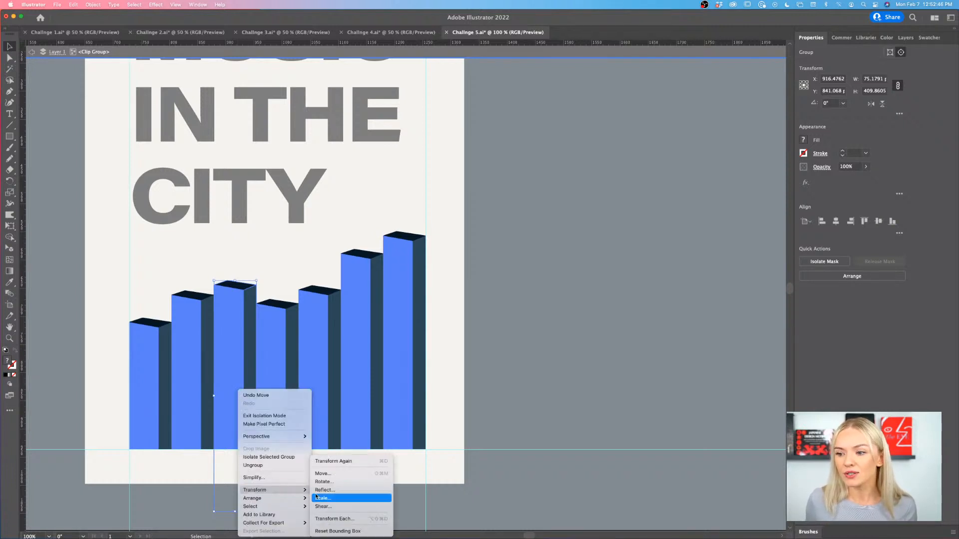
{"action": "left_click", "coordinate": [325, 490]}
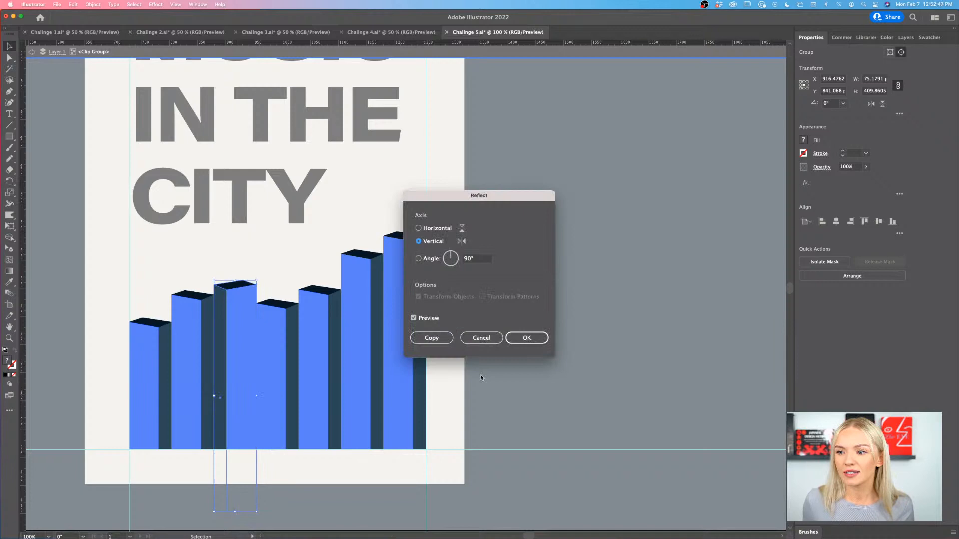
{"action": "left_click", "coordinate": [539, 343]}
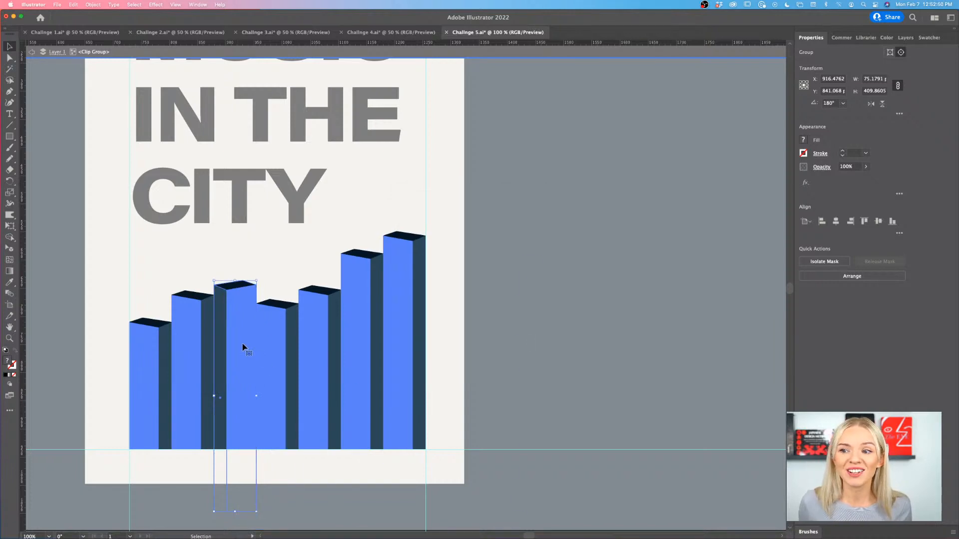
- Swap the third column's face colours, sampling dark teal for the wide face and blue for the narrow one, and leave isolation mode
{"action": "double_click", "coordinate": [243, 366]}
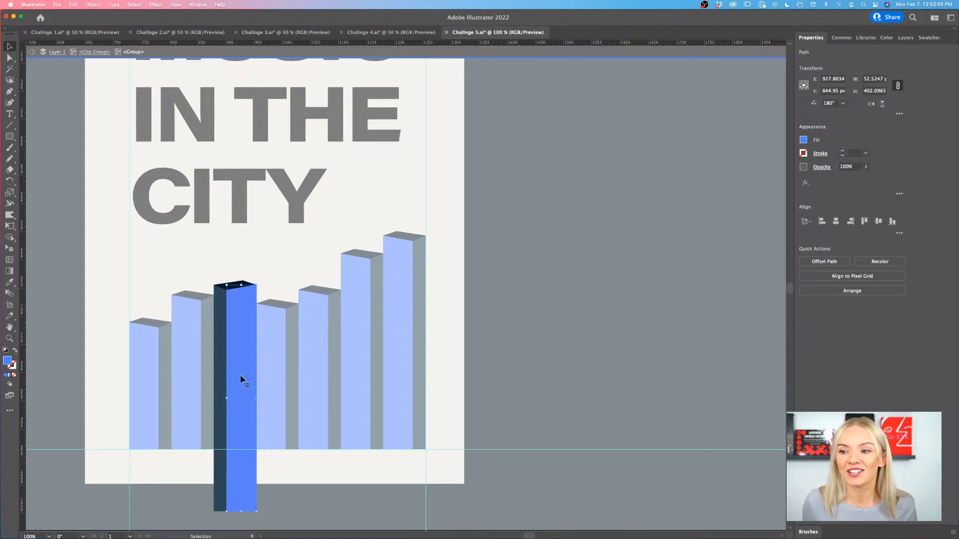
{"action": "key", "text": "i"}
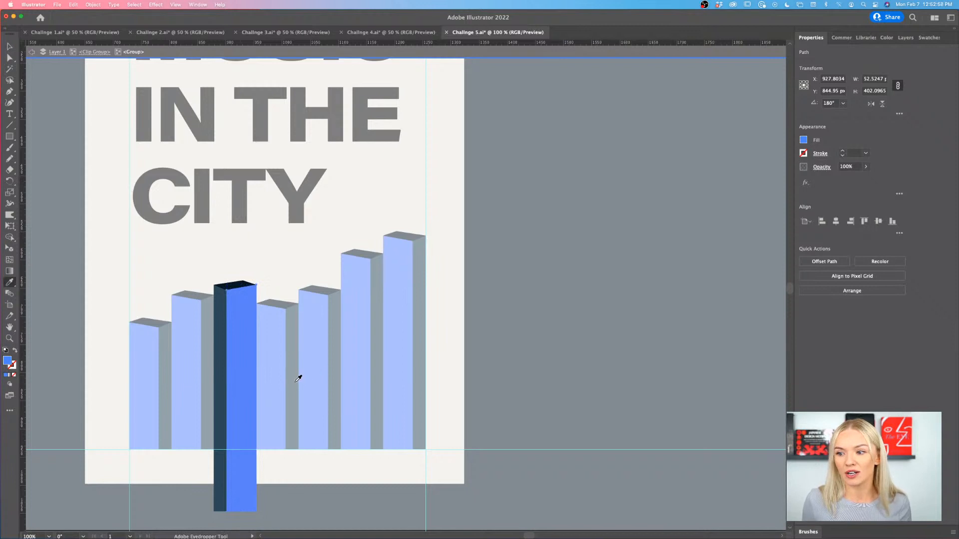
{"action": "left_click", "coordinate": [298, 378]}
{"action": "key", "text": "v"}
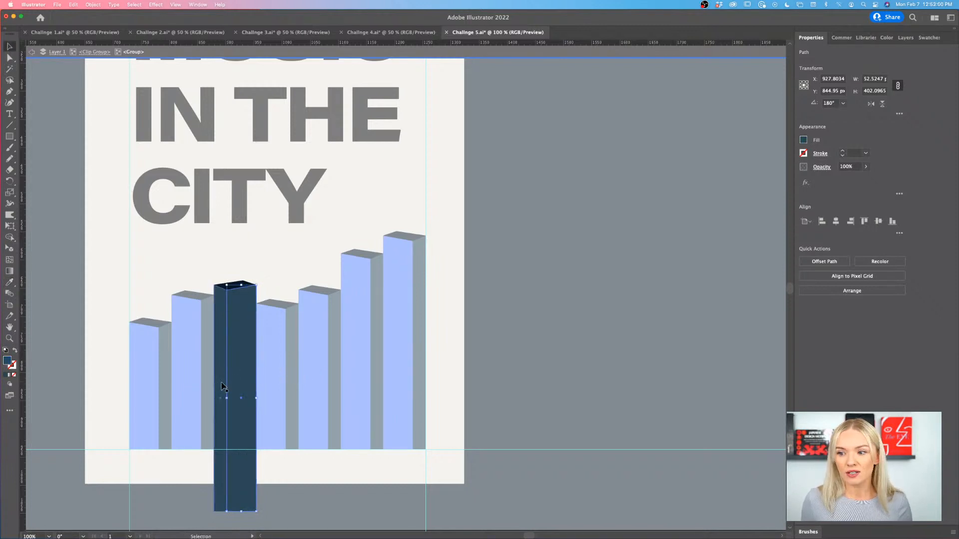
{"action": "left_click", "coordinate": [222, 386]}
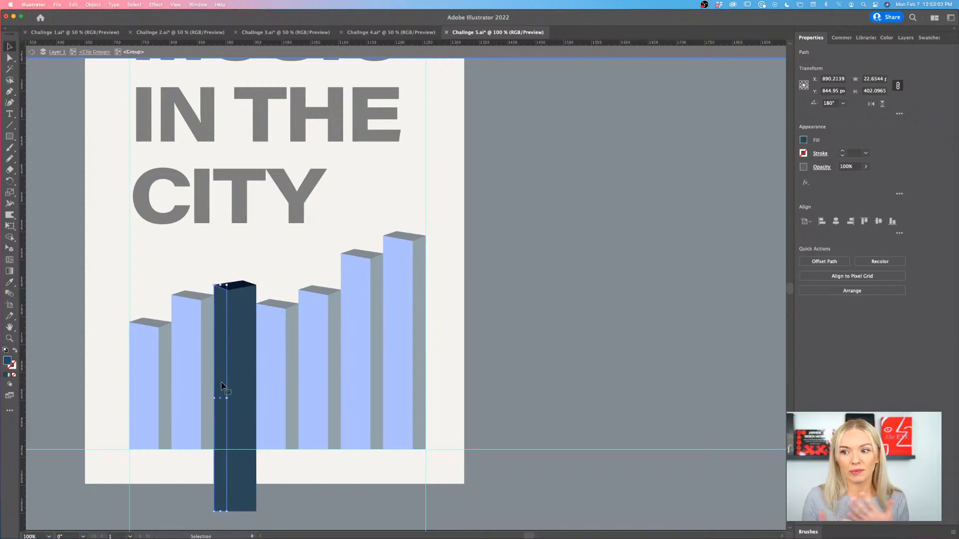
{"action": "key", "text": "i"}
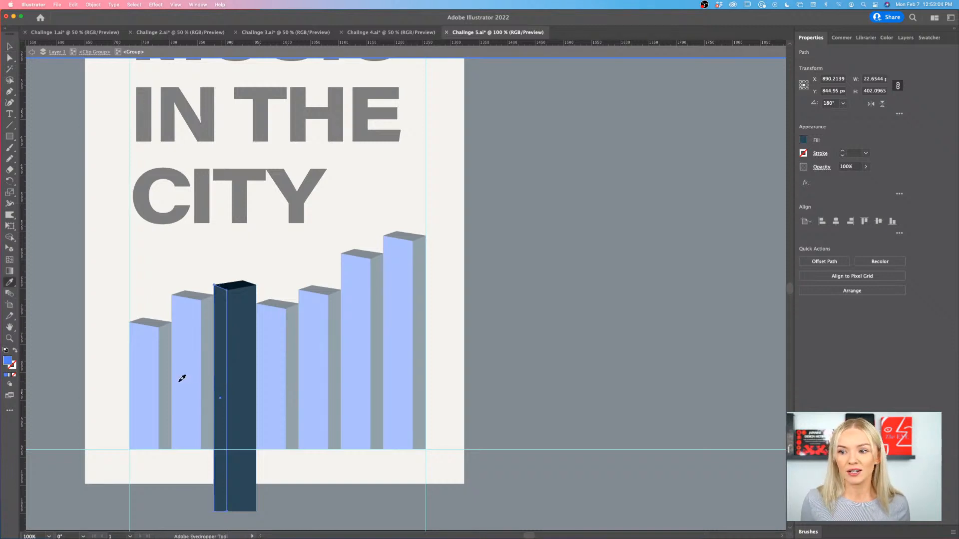
{"action": "left_click", "coordinate": [183, 379]}
{"action": "key", "text": "v"}
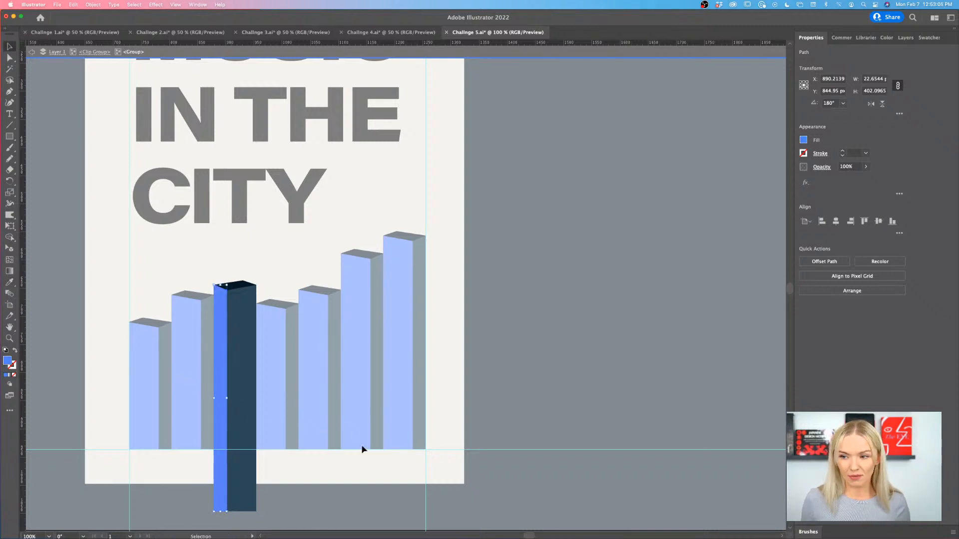
{"action": "double_click", "coordinate": [460, 438]}
{"action": "scroll", "coordinate": [460, 438], "scroll_direction": "down", "scroll_amount": 2}
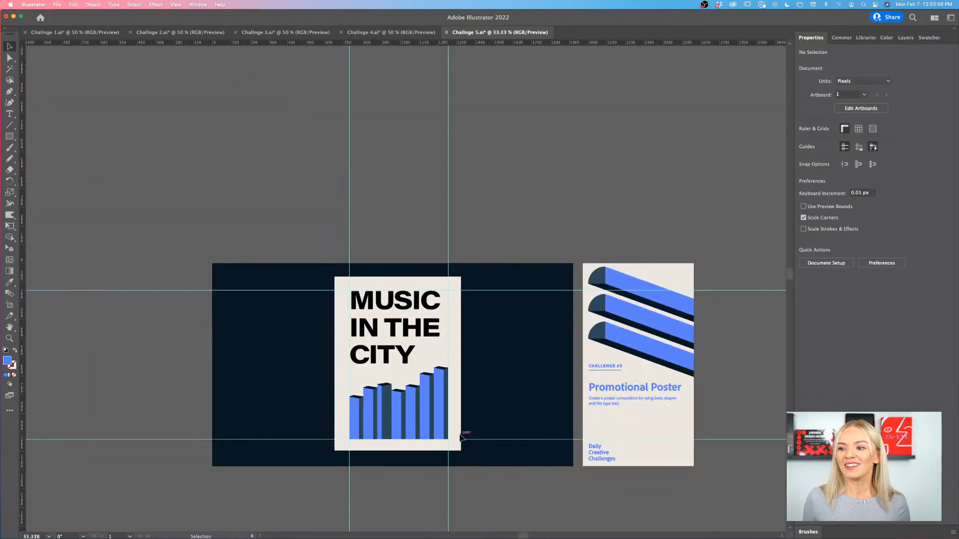
- Add an area text frame about 300 by 116 px below the title from the left margin guide and set its font size to 21 pt
{"action": "scroll", "coordinate": [460, 437], "scroll_direction": "up", "scroll_amount": 2}
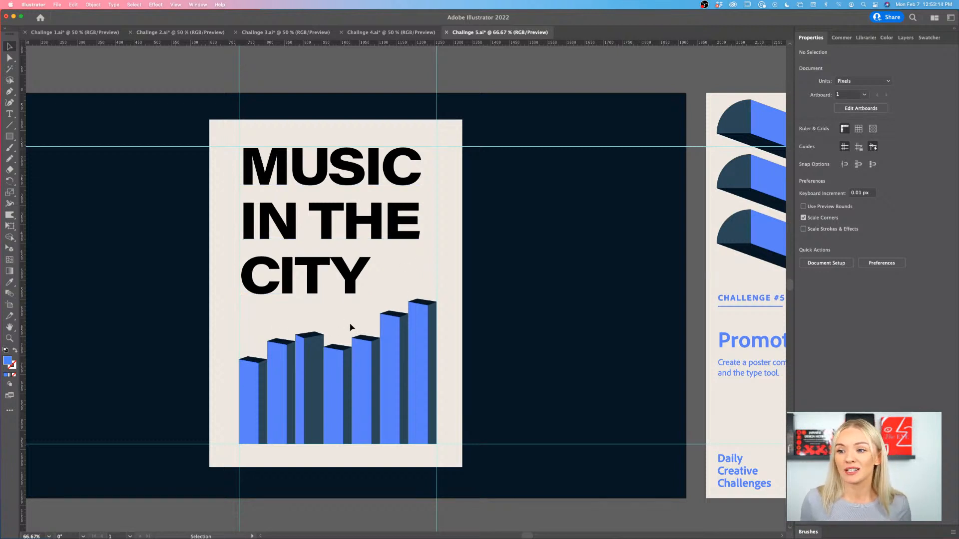
{"action": "scroll", "coordinate": [349, 327], "scroll_direction": "right", "scroll_amount": 5}
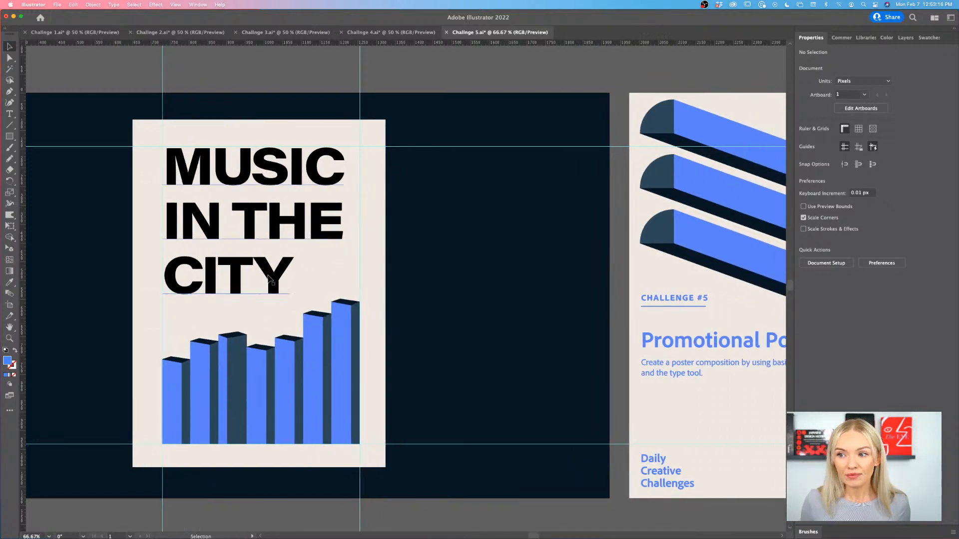
{"action": "scroll", "coordinate": [270, 279], "scroll_direction": "right", "scroll_amount": 2}
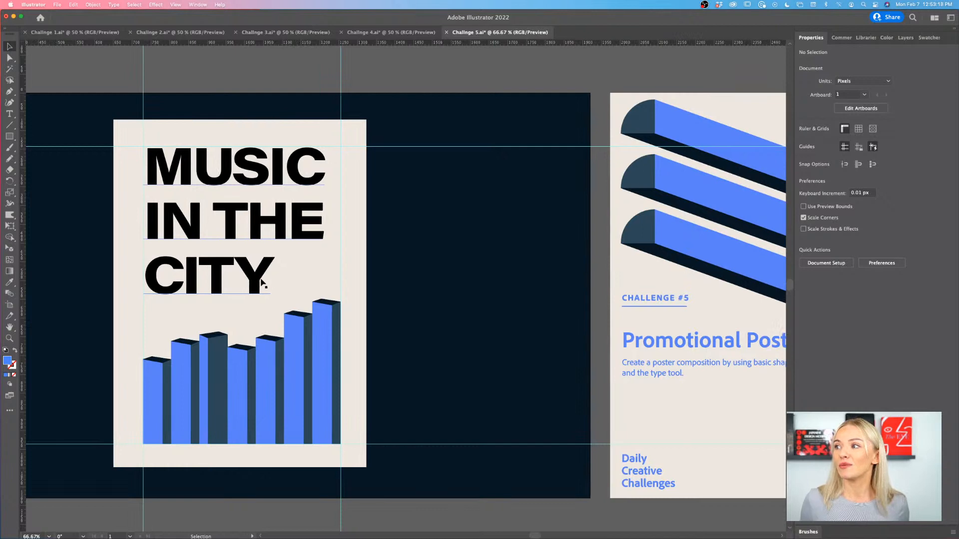
{"action": "key", "text": "super+equal"}
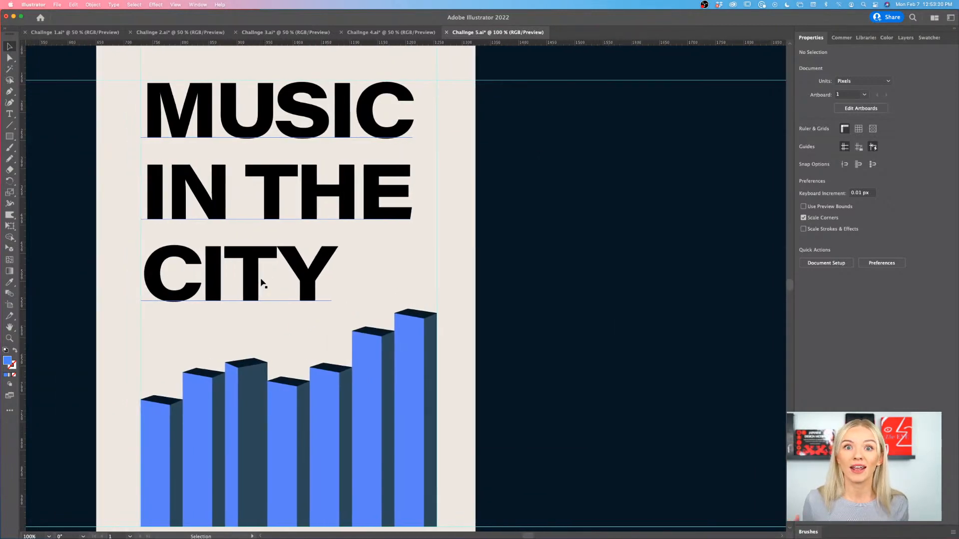
{"action": "left_click", "coordinate": [9, 114]}
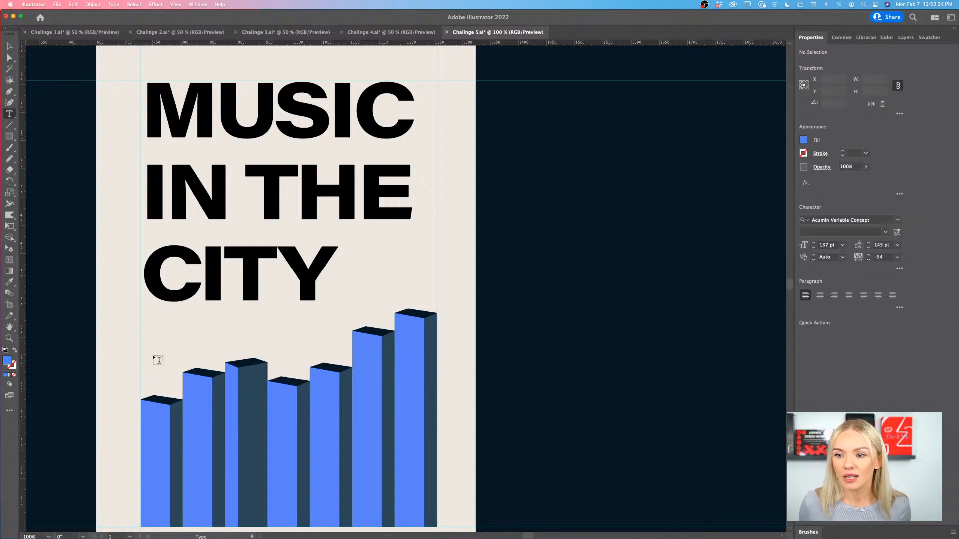
{"action": "left_click_drag", "start_coordinate": [140, 394], "coordinate": [310, 330]}
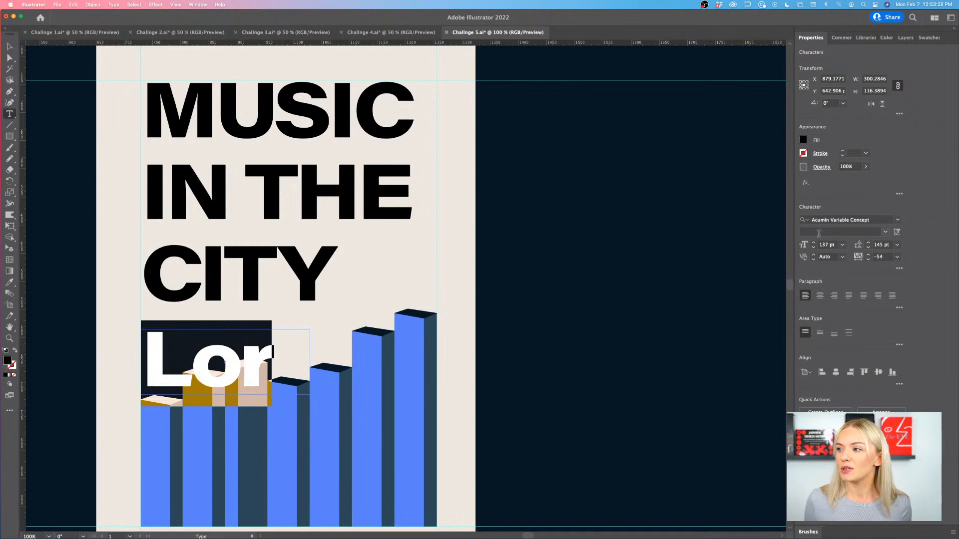
{"action": "left_click", "coordinate": [842, 245]}
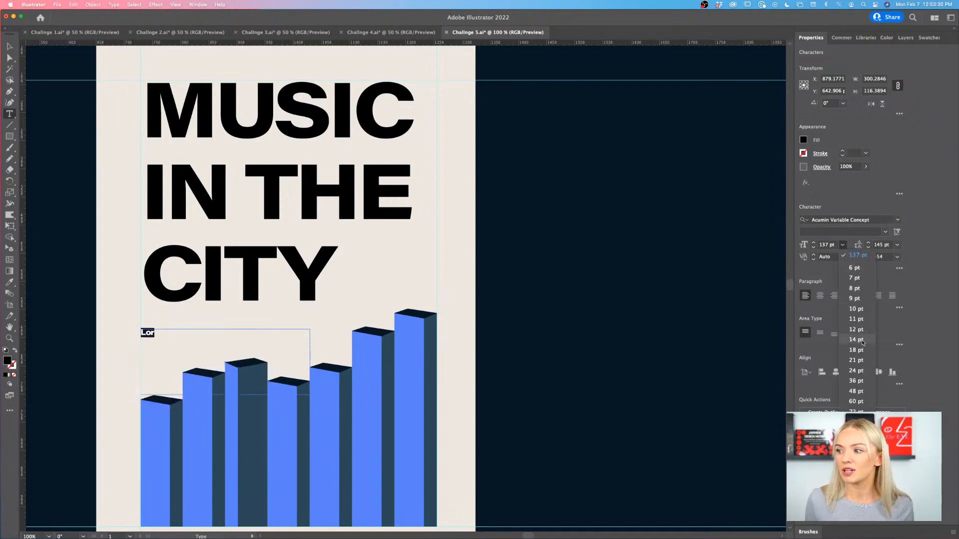
{"action": "left_click", "coordinate": [862, 360]}
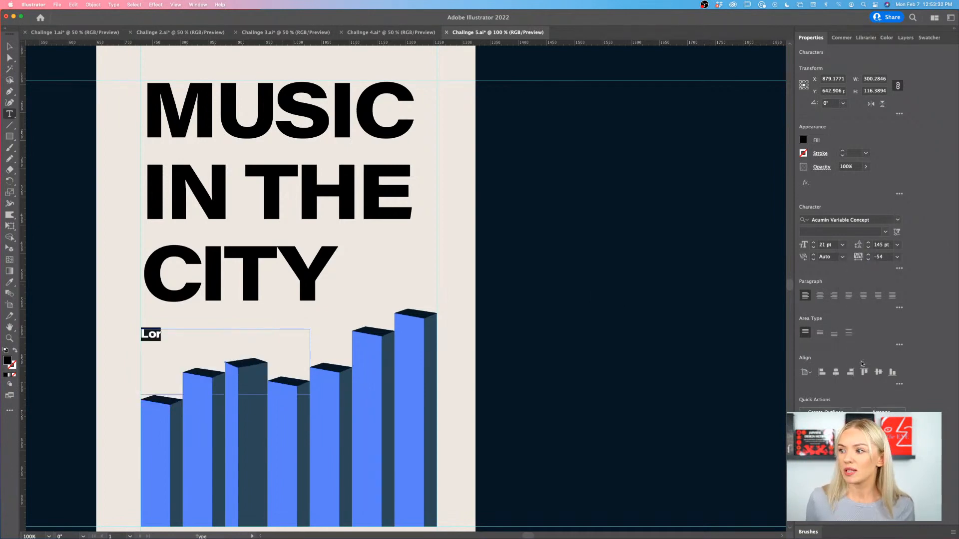
- Replace the placeholder text with "NYC" and "OCTOBER 10" on separate lines and enlarge the text frame to about 503 by 307 px
{"action": "left_click_drag", "start_coordinate": [164, 335], "coordinate": [143, 335]}
{"action": "type", "text": "NYC"}
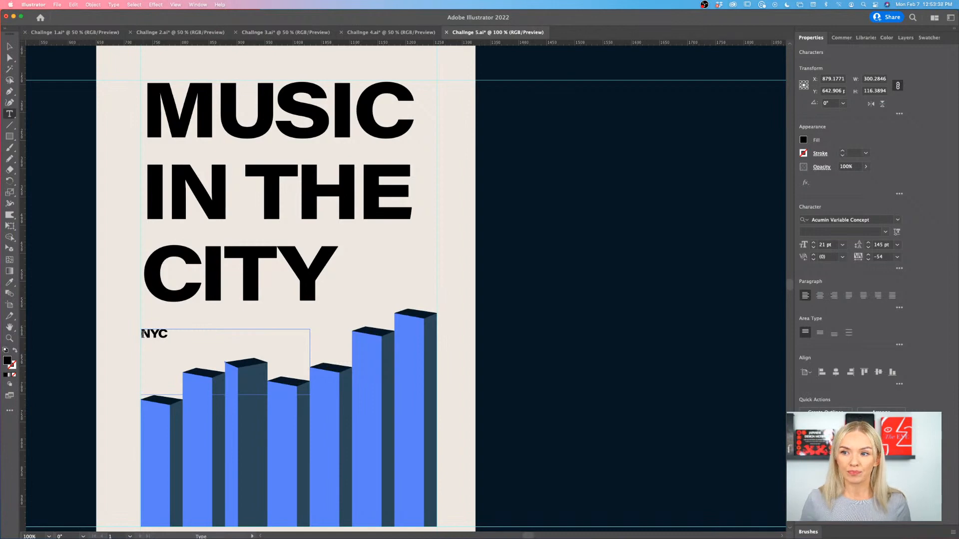
{"action": "key", "text": "Escape"}
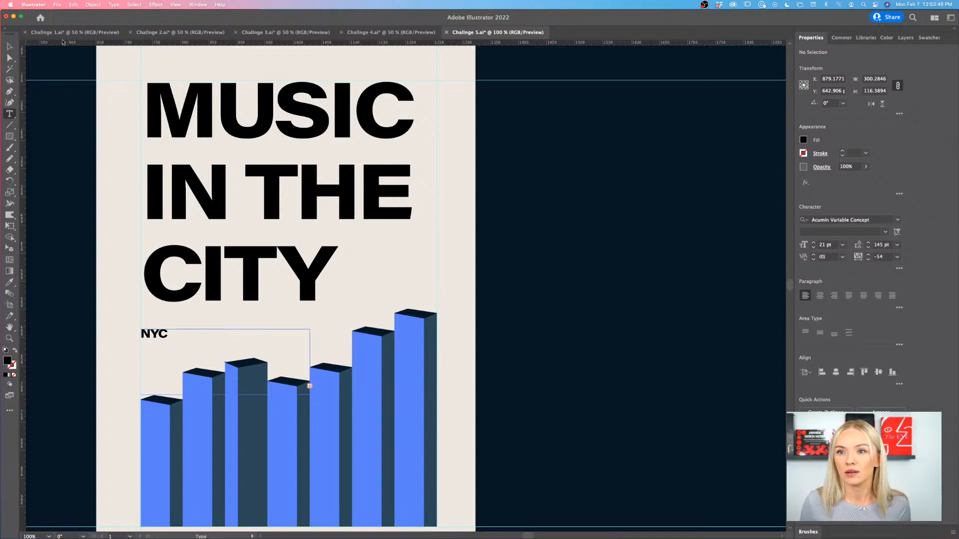
{"action": "left_click", "coordinate": [9, 46]}
{"action": "left_click", "coordinate": [310, 393]}
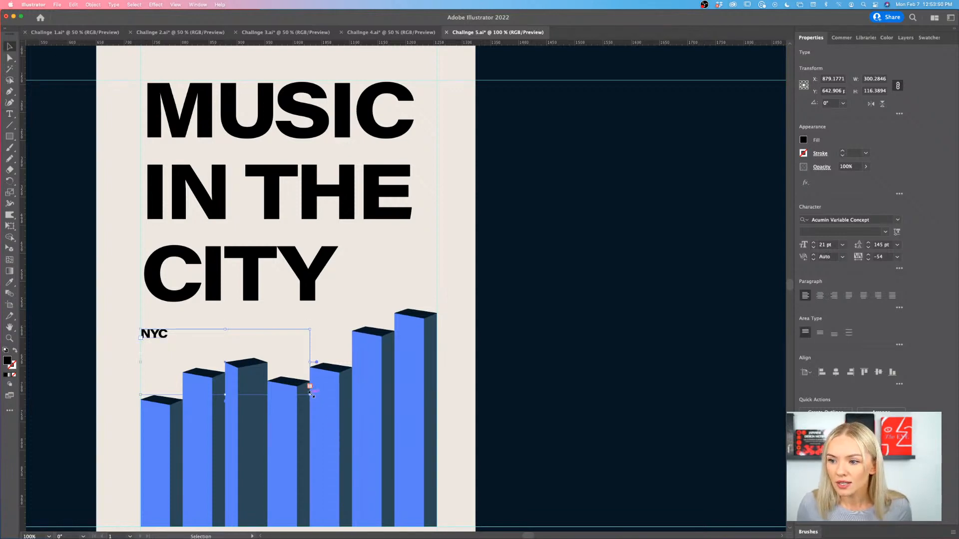
{"action": "left_click_drag", "start_coordinate": [310, 393], "coordinate": [424, 502]}
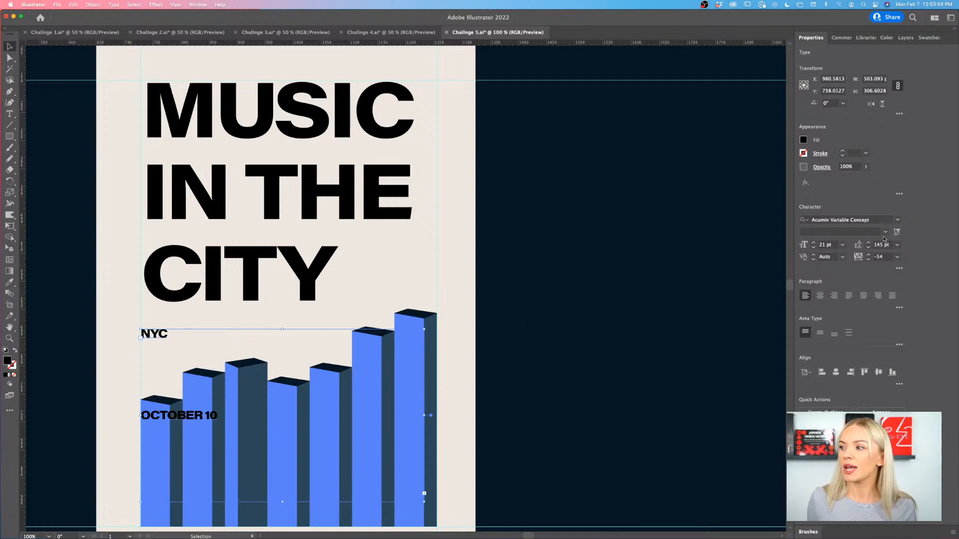
- Set the leading of the event details text to 28 pt and open it for editing at the end of "OCTOBER 10"
{"action": "left_click", "coordinate": [870, 250]}
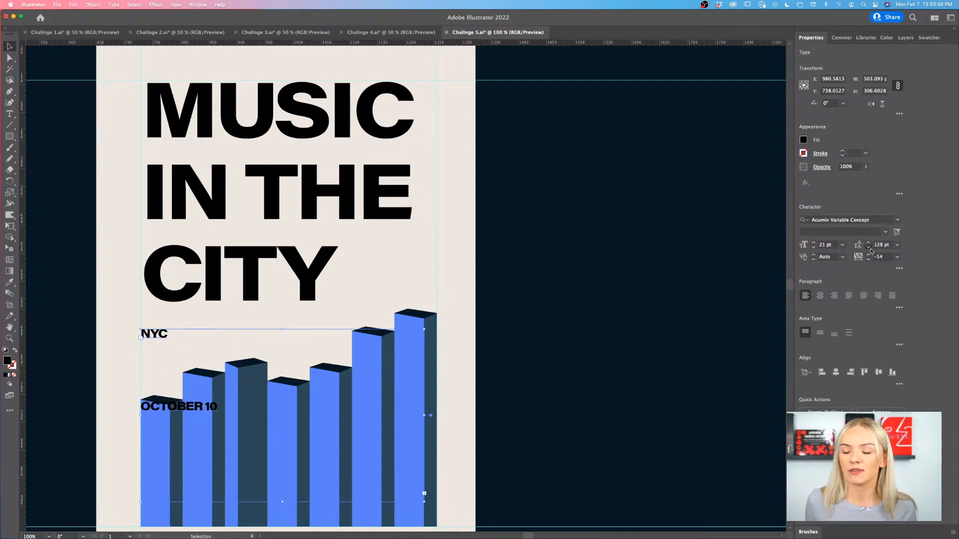
{"action": "left_click", "coordinate": [871, 250]}
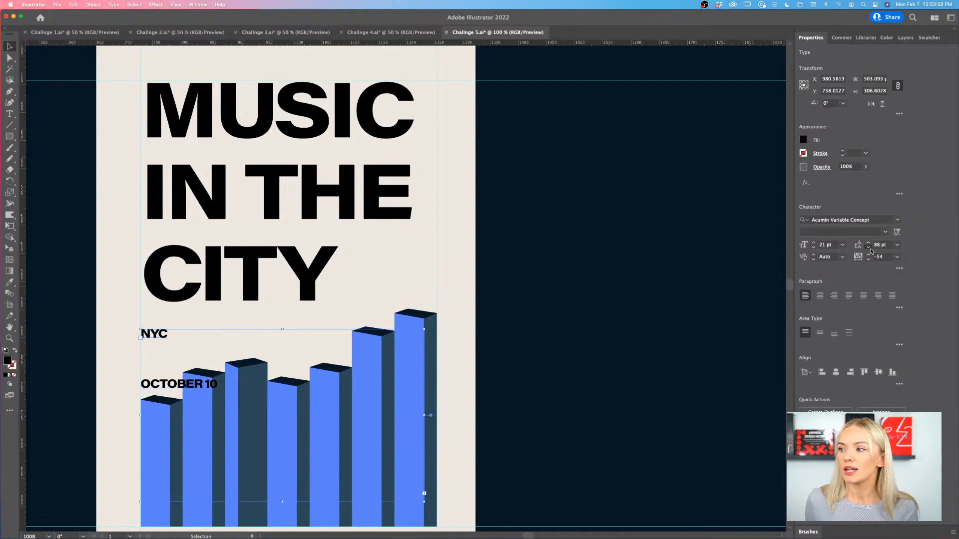
{"action": "left_click", "coordinate": [870, 250]}
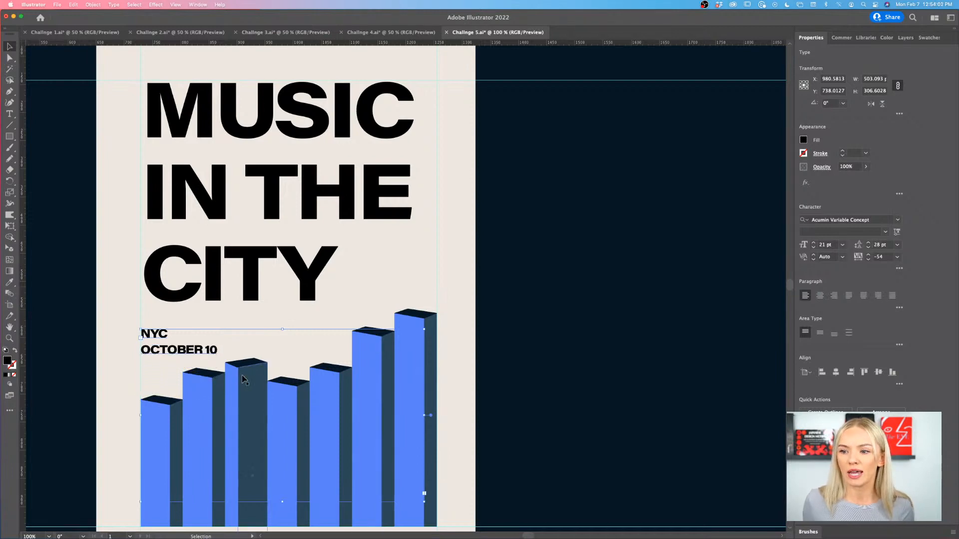
{"action": "double_click", "coordinate": [214, 349]}
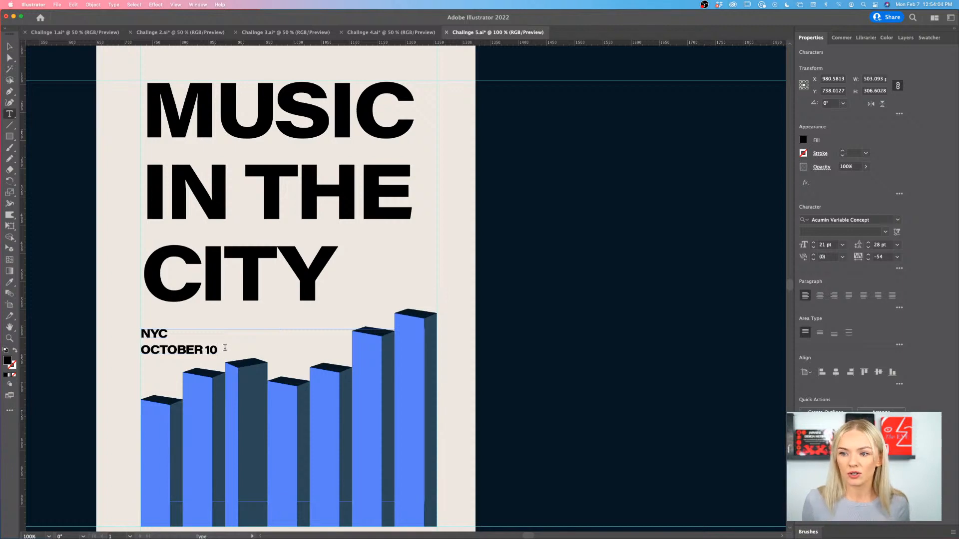
- Complete the event details with ". 2022" after "OCTOBER 10" and "3-8 pm" on a new line, and leave text editing
{"action": "type", "text": ". 2022"}
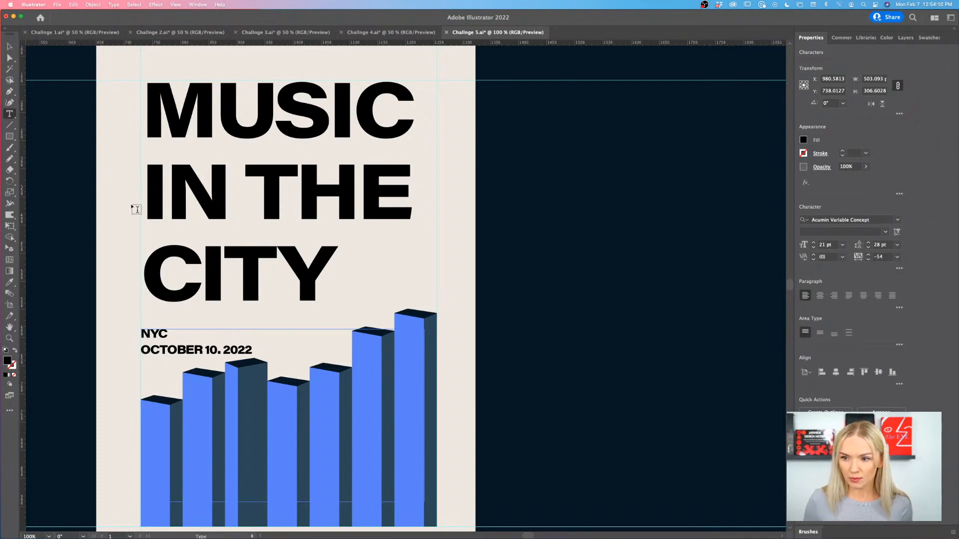
{"action": "type", "text": "3-"}
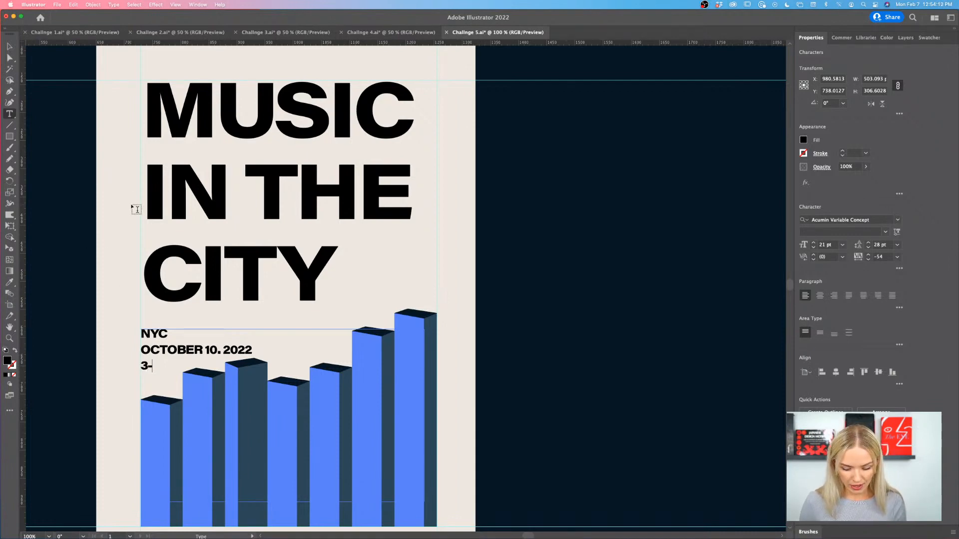
{"action": "type", "text": "8 pm"}
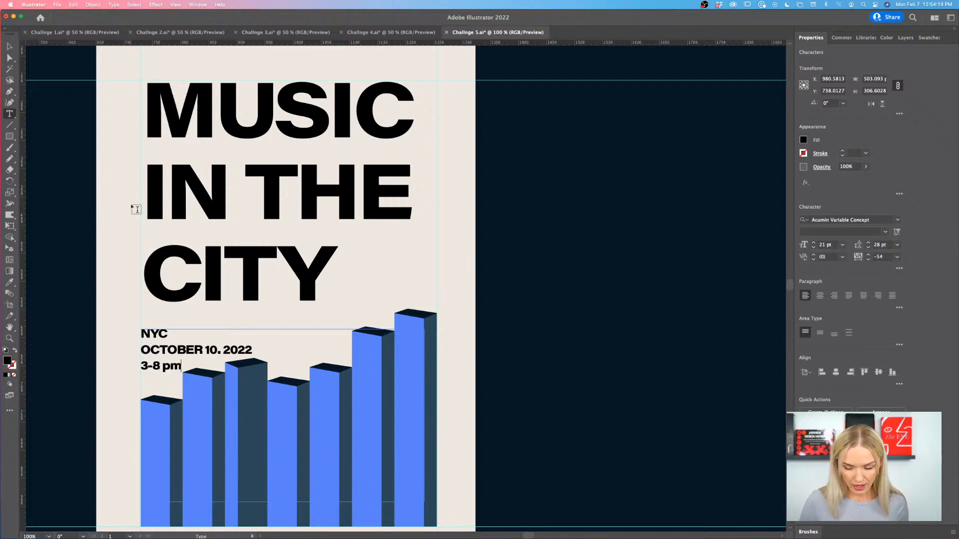
{"action": "left_click", "coordinate": [10, 45]}
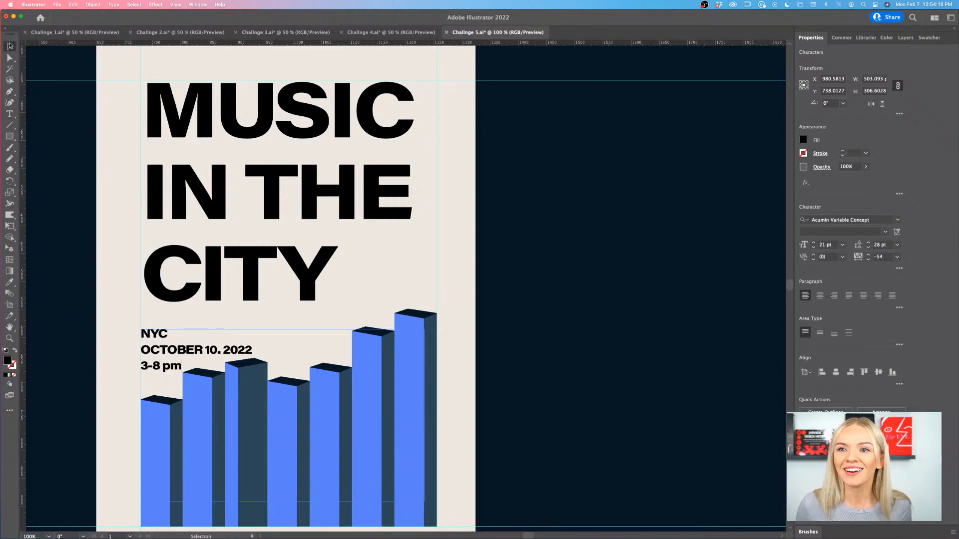
- Move the event details up about 18 px, shorten their text frame to about 102 px high, and deselect it
{"action": "left_click_drag", "start_coordinate": [160, 352], "coordinate": [161, 343]}
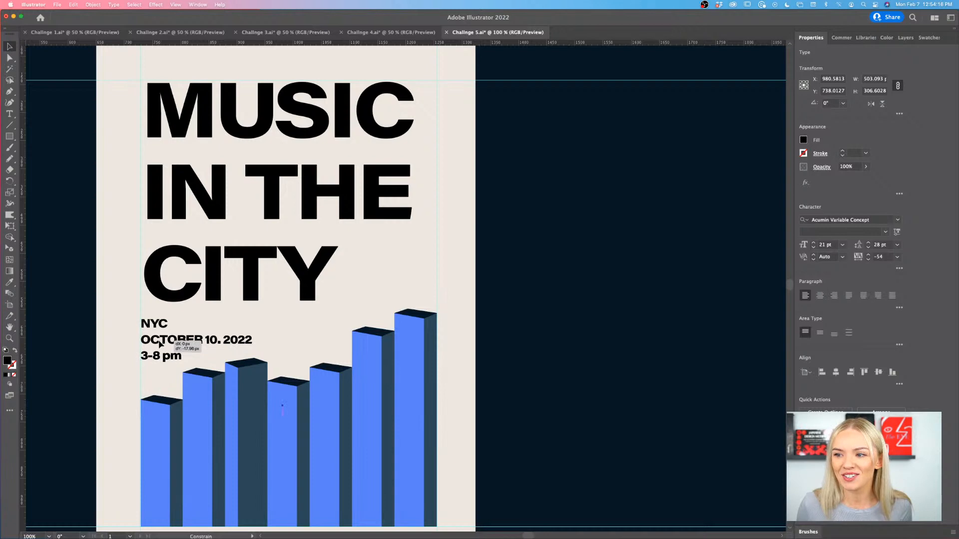
{"action": "key", "text": "super+minus"}
{"action": "scroll", "coordinate": [309, 442], "scroll_direction": "down", "scroll_amount": 2}
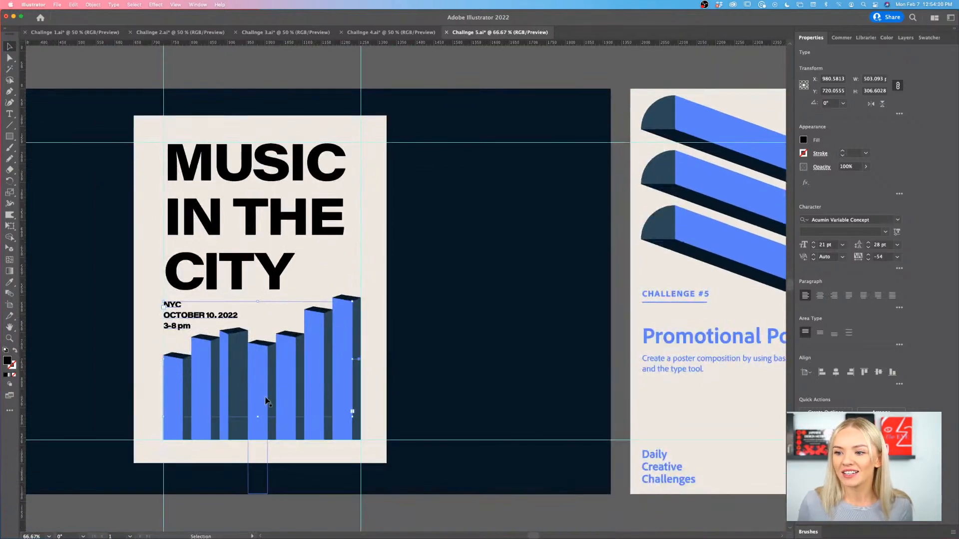
{"action": "left_click_drag", "start_coordinate": [259, 417], "coordinate": [258, 340]}
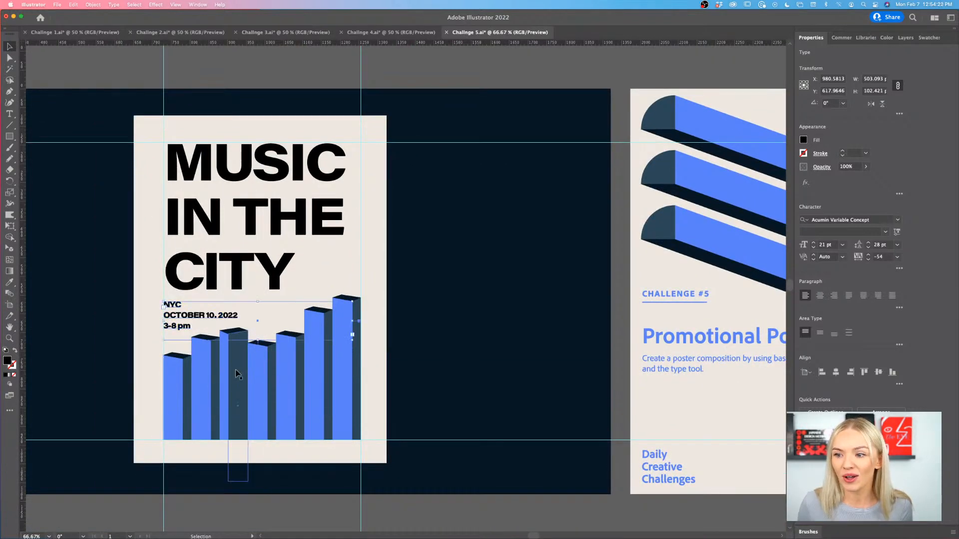
{"action": "left_click", "coordinate": [414, 370]}
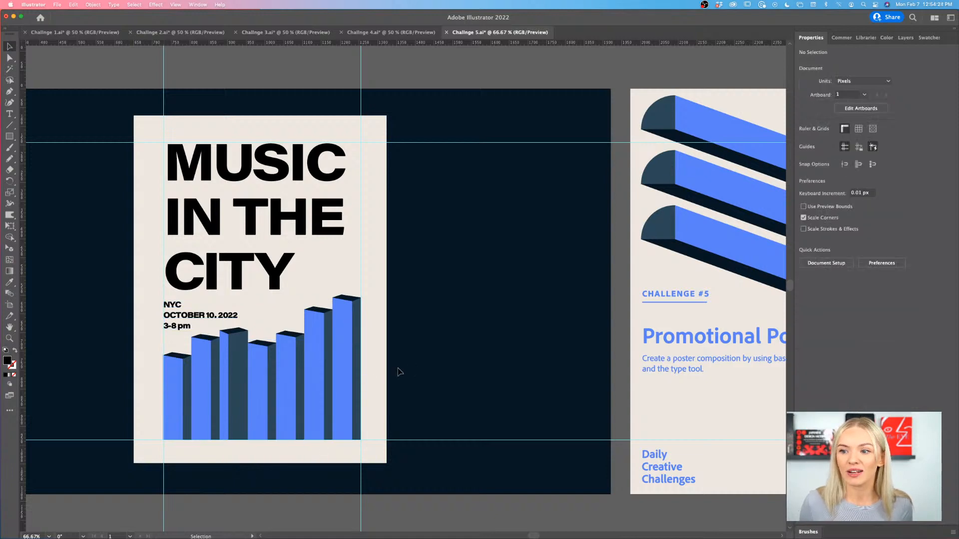
- Tighten the leading of the "MUSIC IN THE CITY" title to about 135 pt and deselect it
{"action": "left_click", "coordinate": [262, 272]}
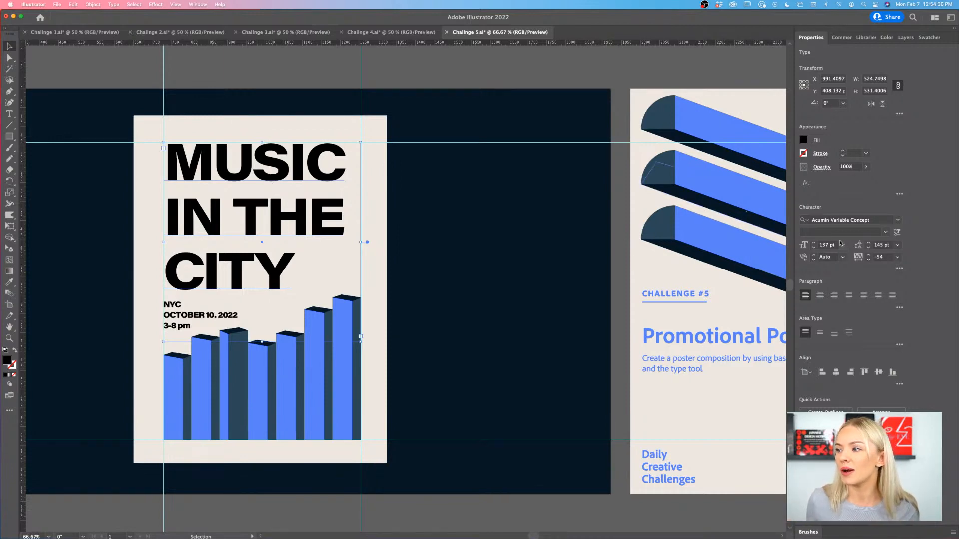
{"action": "left_click", "coordinate": [868, 248]}
{"action": "left_click", "coordinate": [868, 248]}
{"action": "left_click", "coordinate": [868, 248]}
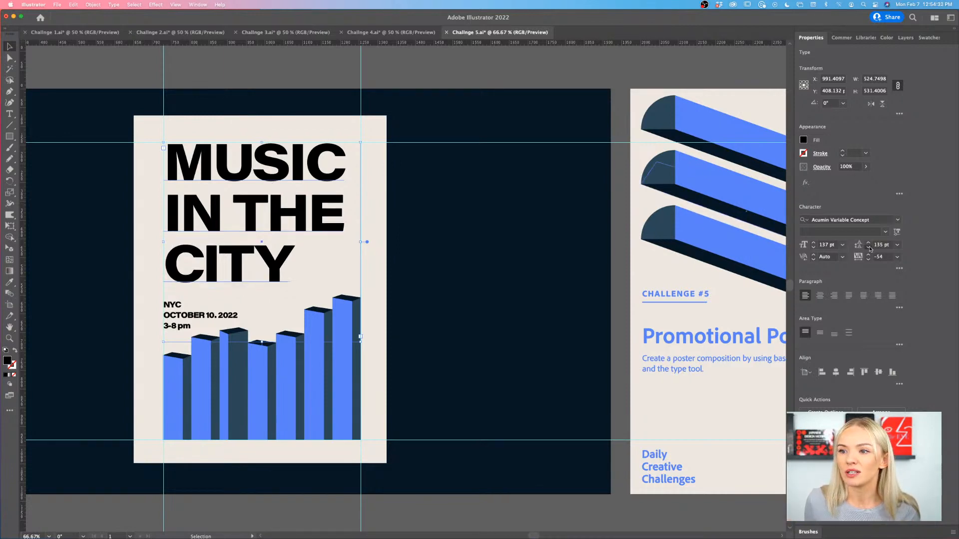
{"action": "left_click", "coordinate": [867, 248]}
{"action": "left_click", "coordinate": [384, 331]}
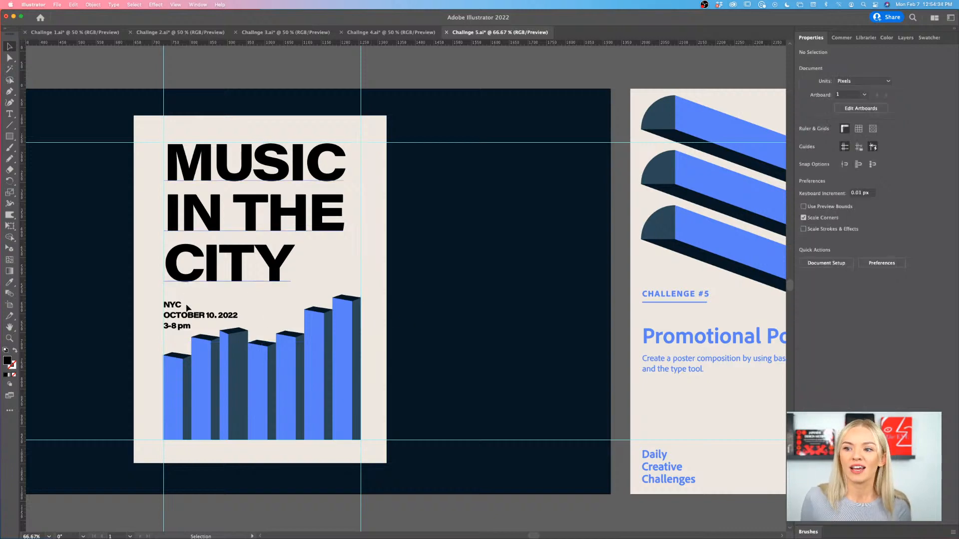
- Move the event details text up about 13 px, closer to the title, and deselect it
{"action": "left_click_drag", "start_coordinate": [188, 308], "coordinate": [189, 303]}
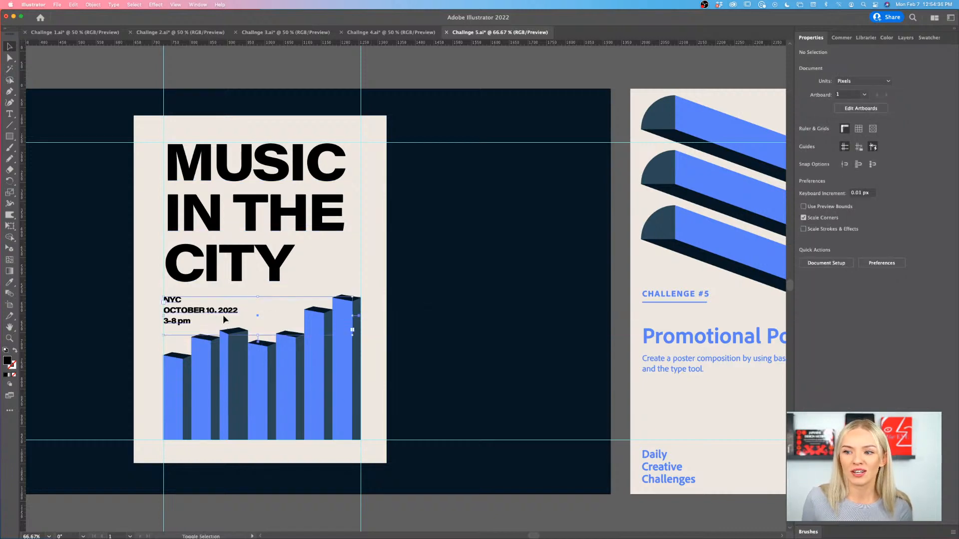
{"action": "left_click", "coordinate": [405, 344]}
{"action": "key", "text": "super+minus"}
{"action": "key", "text": "super+minus"}
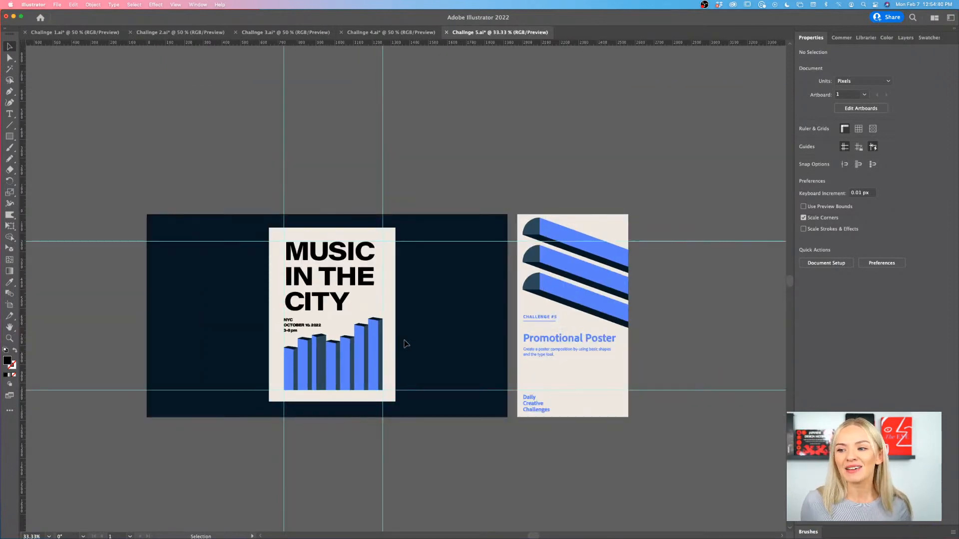
- Select all the margin guides around the poster without the artwork and delete them
{"action": "key", "text": "super+equal"}
{"action": "scroll", "coordinate": [405, 343], "scroll_direction": "left", "scroll_amount": 2}
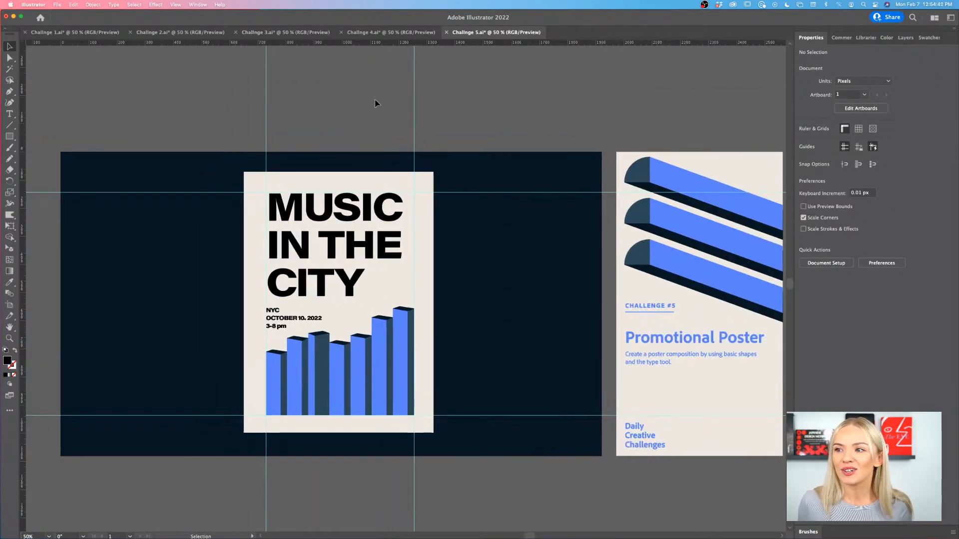
{"action": "left_click_drag", "start_coordinate": [374, 103], "coordinate": [79, 471]}
{"action": "key", "text": "Delete"}
{"action": "scroll", "coordinate": [155, 136], "scroll_direction": "left", "scroll_amount": 1}
{"action": "scroll", "coordinate": [155, 136], "scroll_direction": "left", "scroll_amount": 2}
{"action": "key", "text": "Delete"}
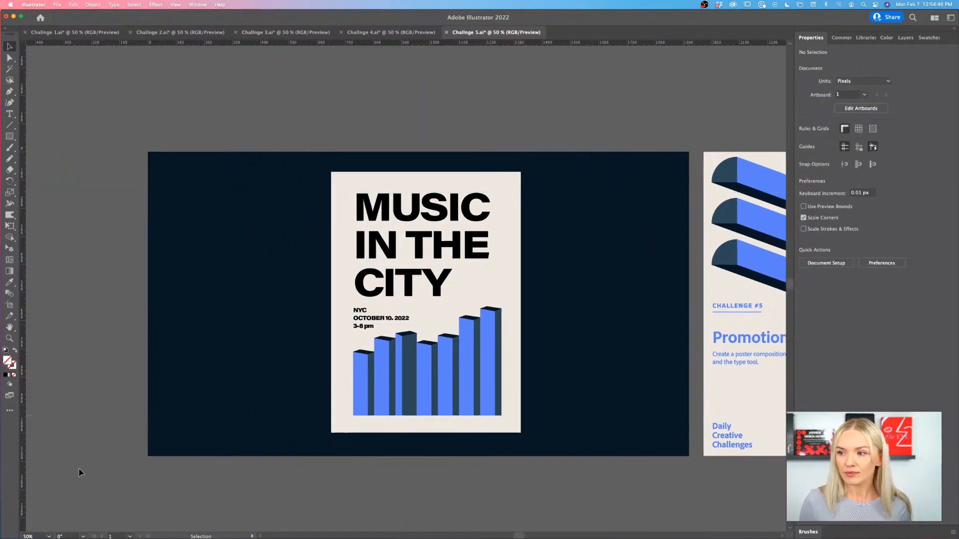
{"action": "scroll", "coordinate": [78, 473], "scroll_direction": "right", "scroll_amount": 4}
{"action": "scroll", "coordinate": [79, 472], "scroll_direction": "left", "scroll_amount": 2}
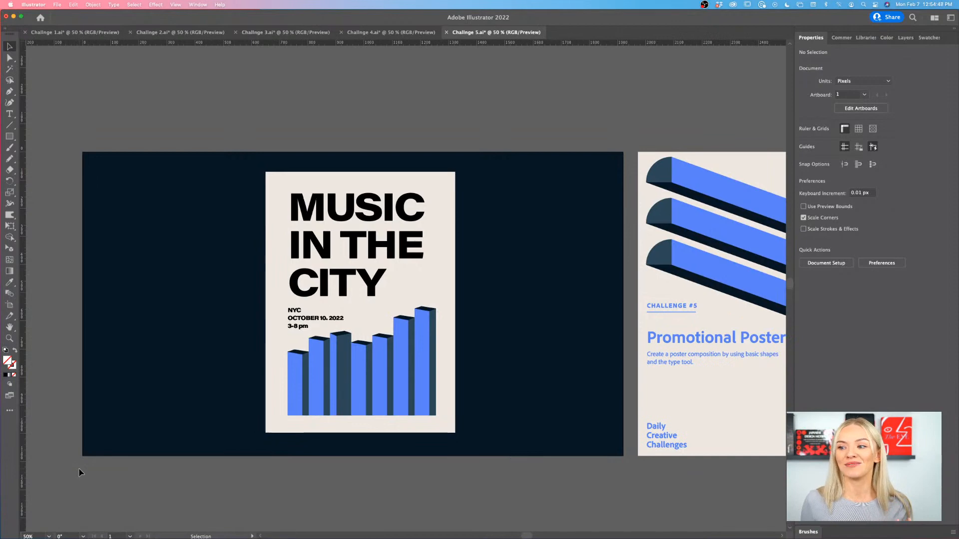
- Export all artboards as JPEG files named "Challnge 5" to the DCC Jan 2022 folder, in RGB at quality 10 and 150 ppi
{"action": "left_click", "coordinate": [57, 6]}
{"action": "mouse_move", "coordinate": [119, 156]}
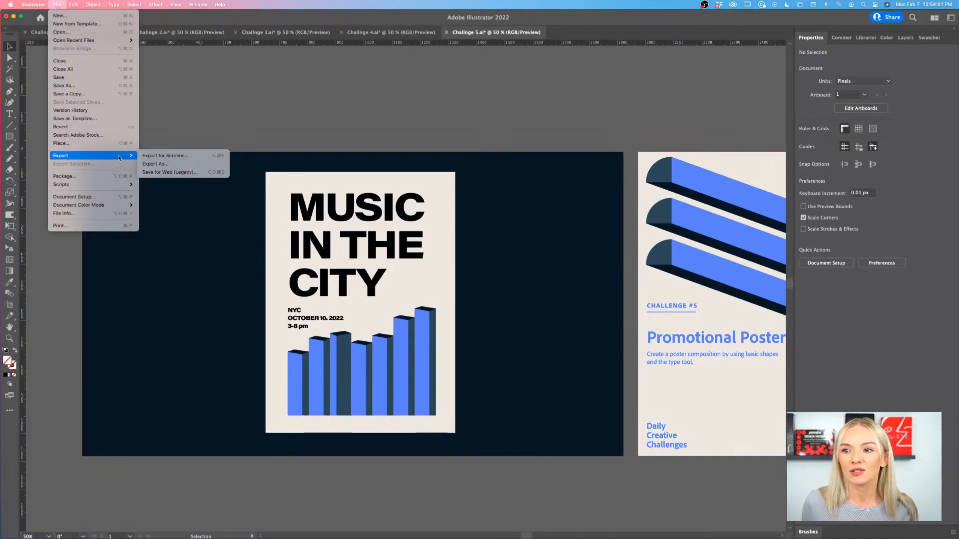
{"action": "left_click", "coordinate": [191, 164]}
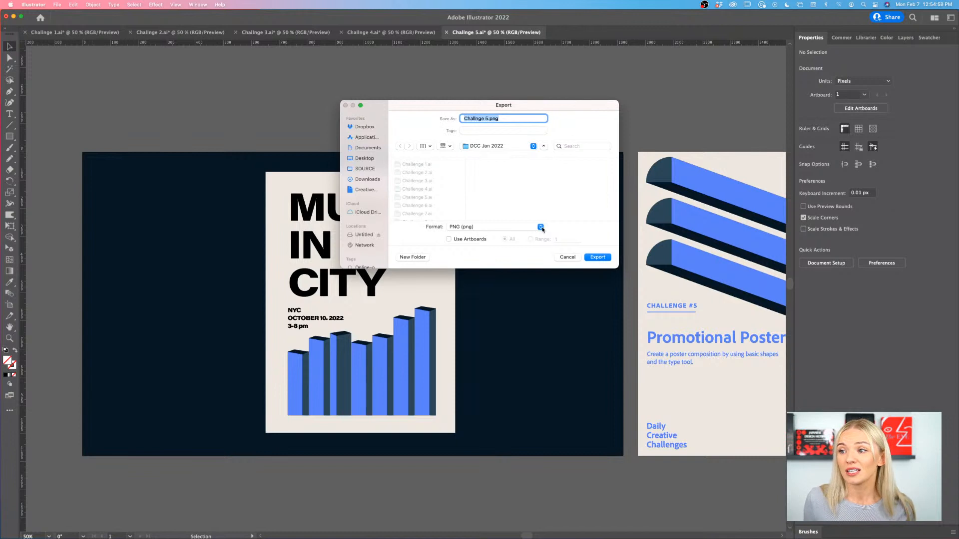
{"action": "left_click", "coordinate": [540, 227]}
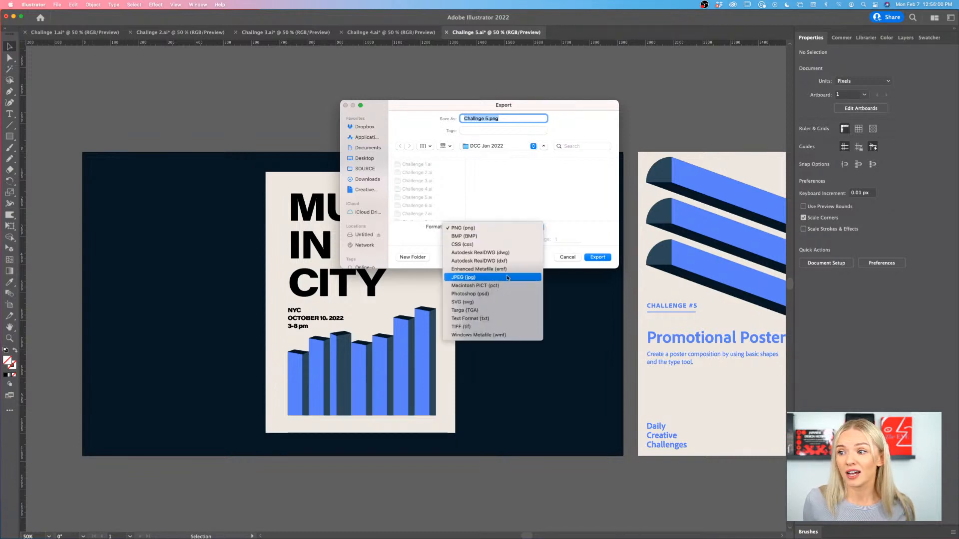
{"action": "left_click", "coordinate": [457, 277]}
{"action": "left_click", "coordinate": [448, 240]}
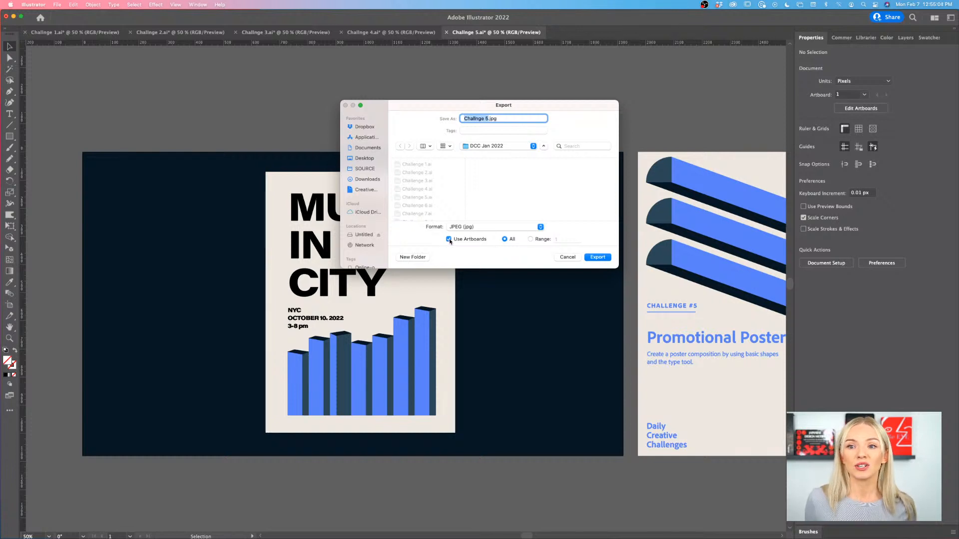
{"action": "left_click", "coordinate": [606, 257]}
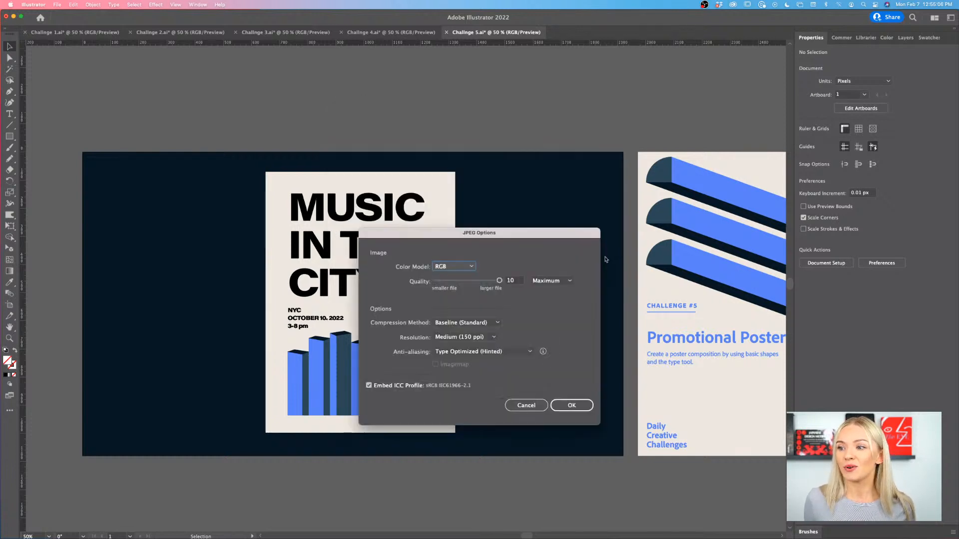
{"action": "left_click", "coordinate": [570, 406]}
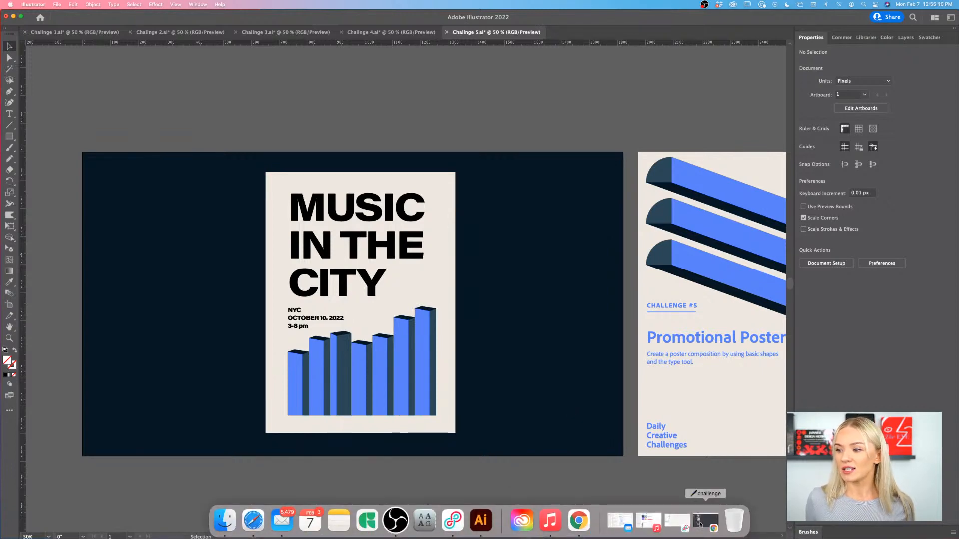
- Switch to the Adobe Illustrator Discord server's challenge channel in Chrome
{"action": "left_click", "coordinate": [704, 522]}
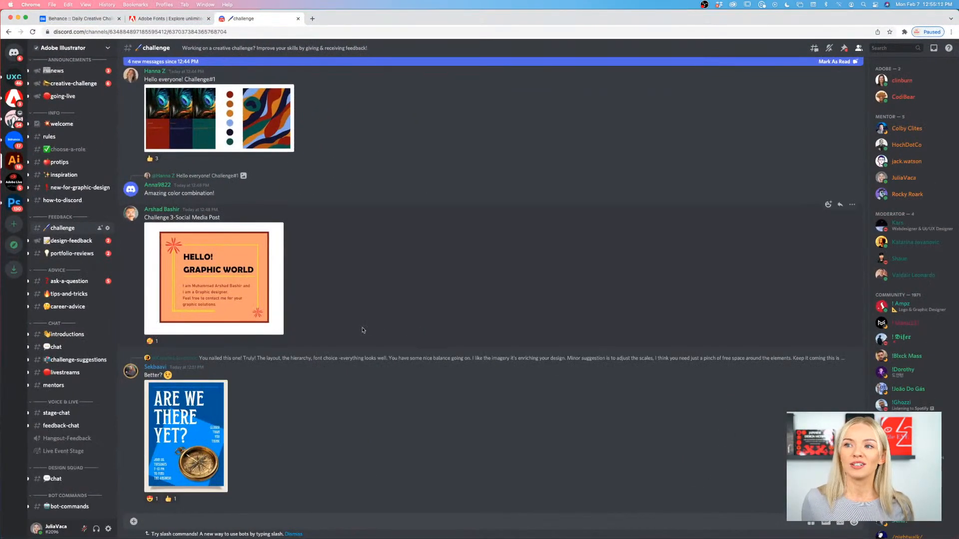